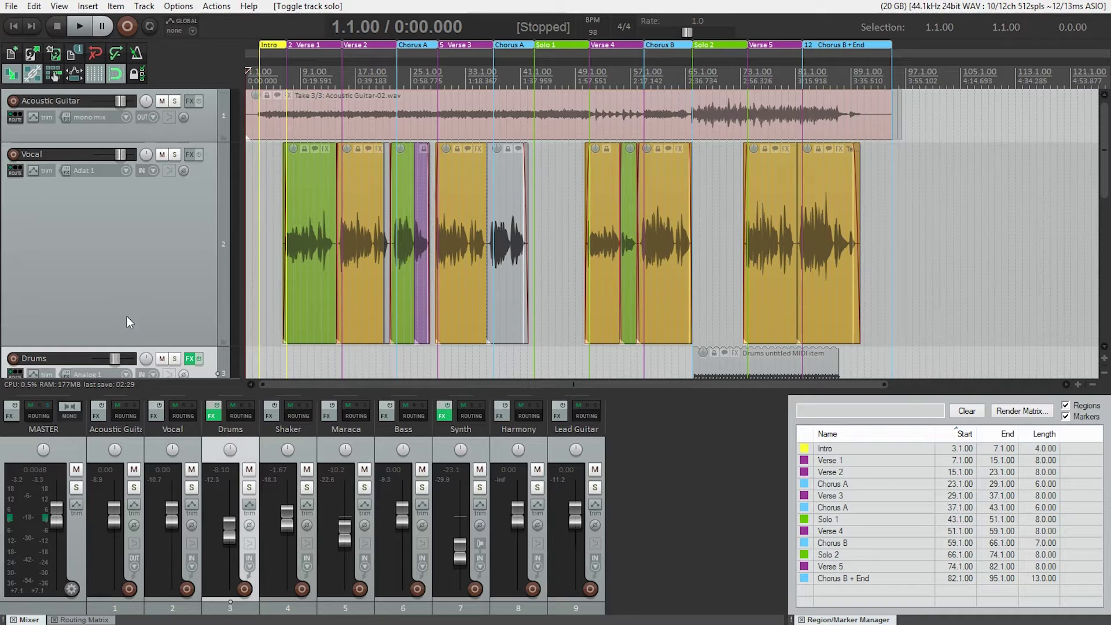
Look over all tracks from Acoustic Guitar to Lead Guitar at several track heights.
key(Page_Up)
key(Page_Down)
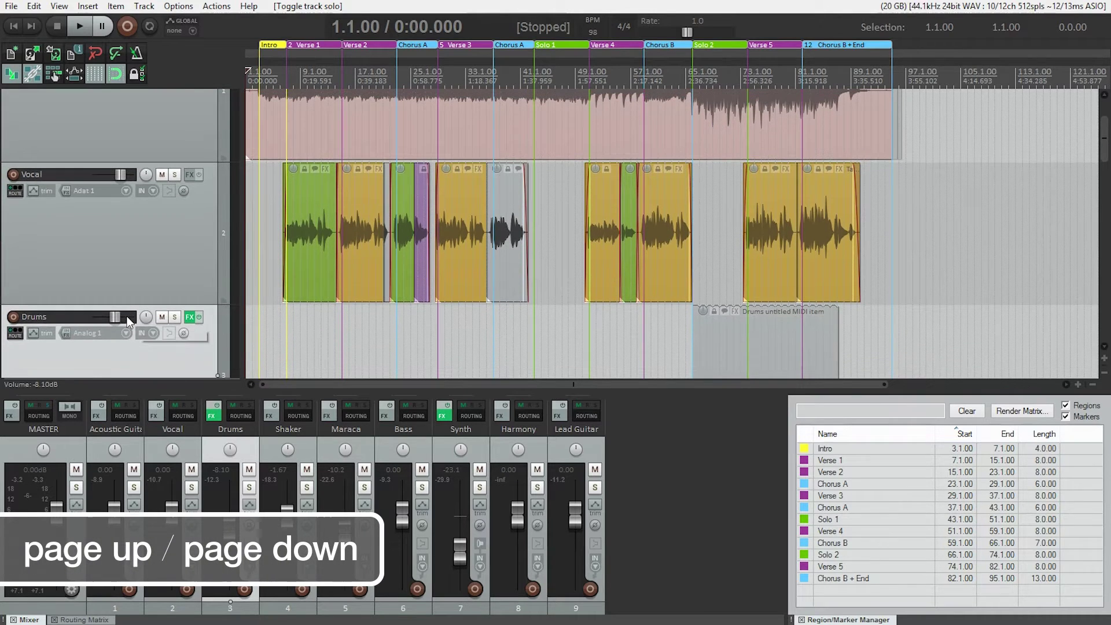
key(Page_Down)
key(Page_Down)
key(Page_Down)
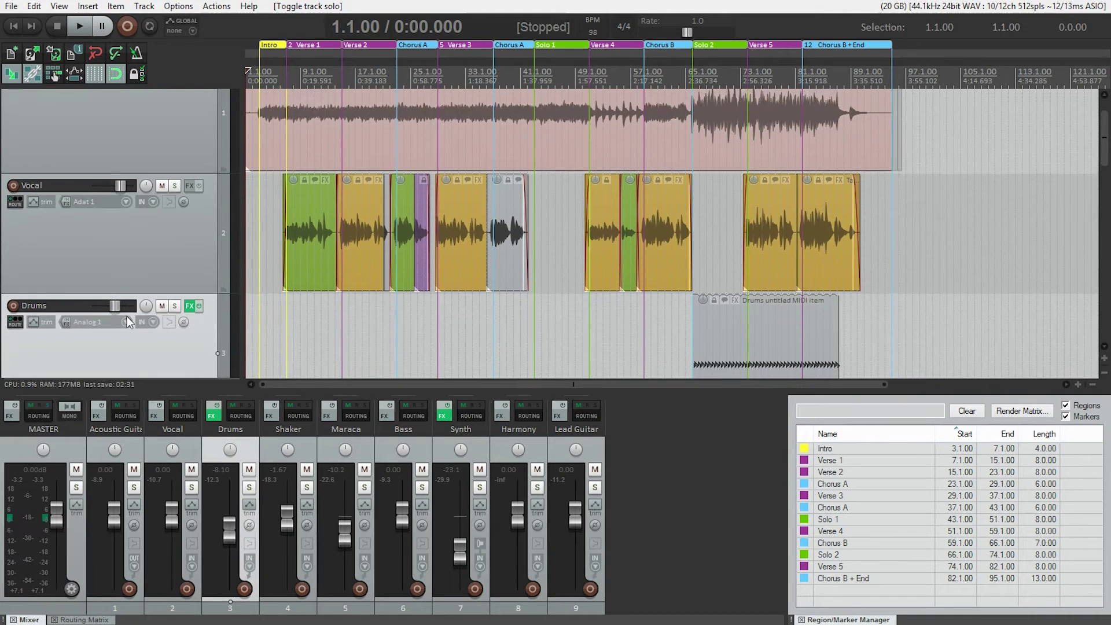
key(Page_Down)
key(Page_Down)
key(Page_Down)
key(Page_Down)
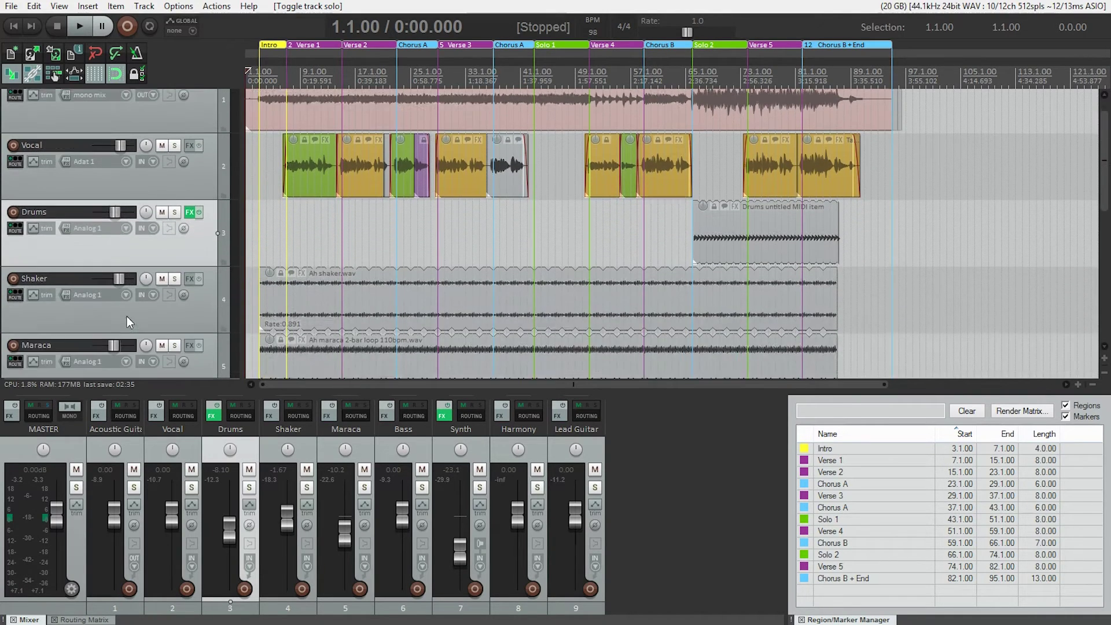
key(Page_Down)
key(Page_Down)
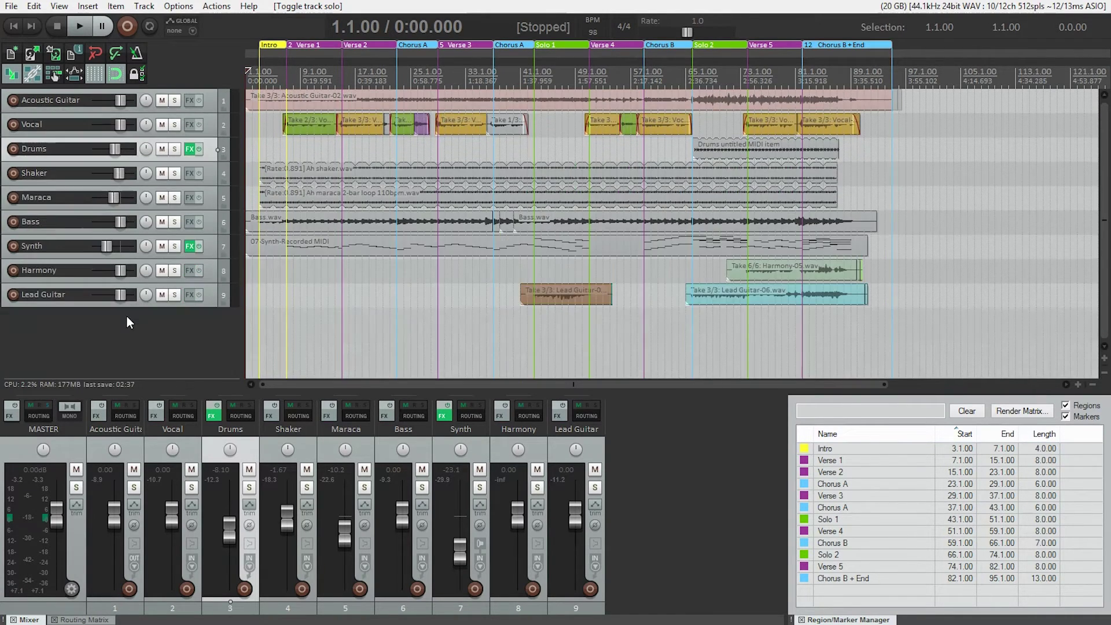
key(Page_Up)
key(Page_Up)
key(Page_Up)
key(Page_Up)
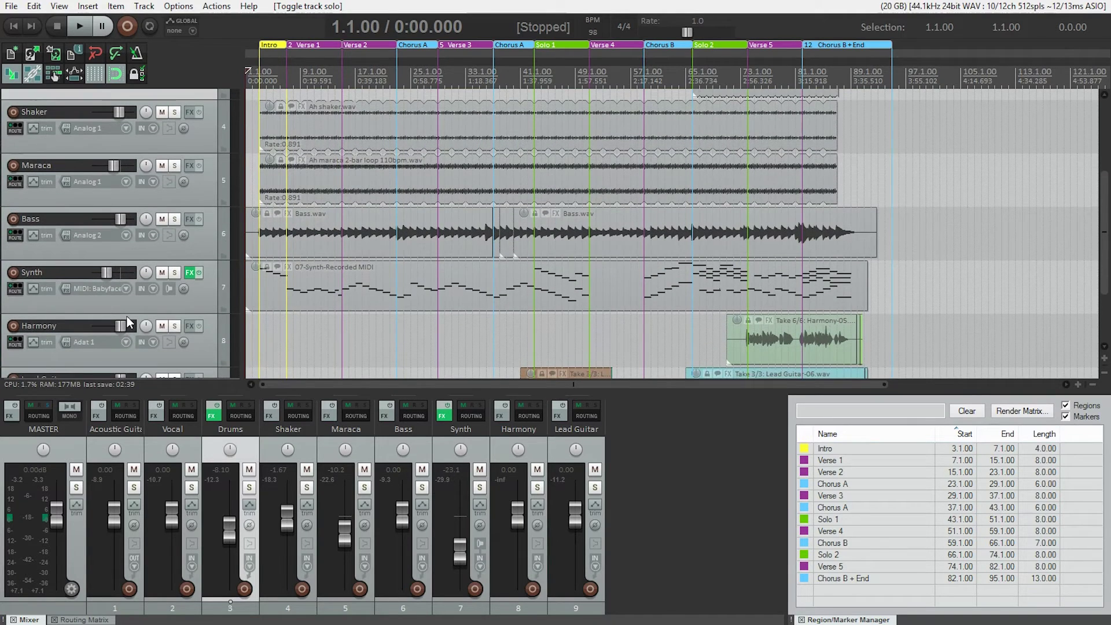
key(Page_Up)
key(Page_Up)
key(Page_Up)
key(Page_Up)
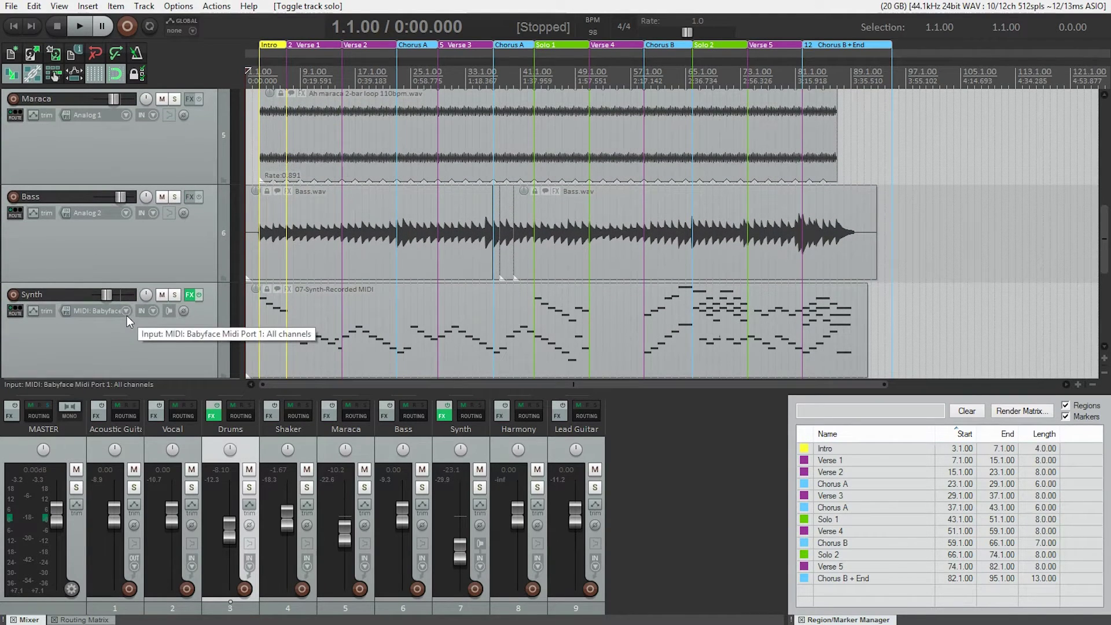
Solo the Acoustic Guitar track and play the lead-in before the Intro region from the project start.
drag(1102, 242, 1103, 112)
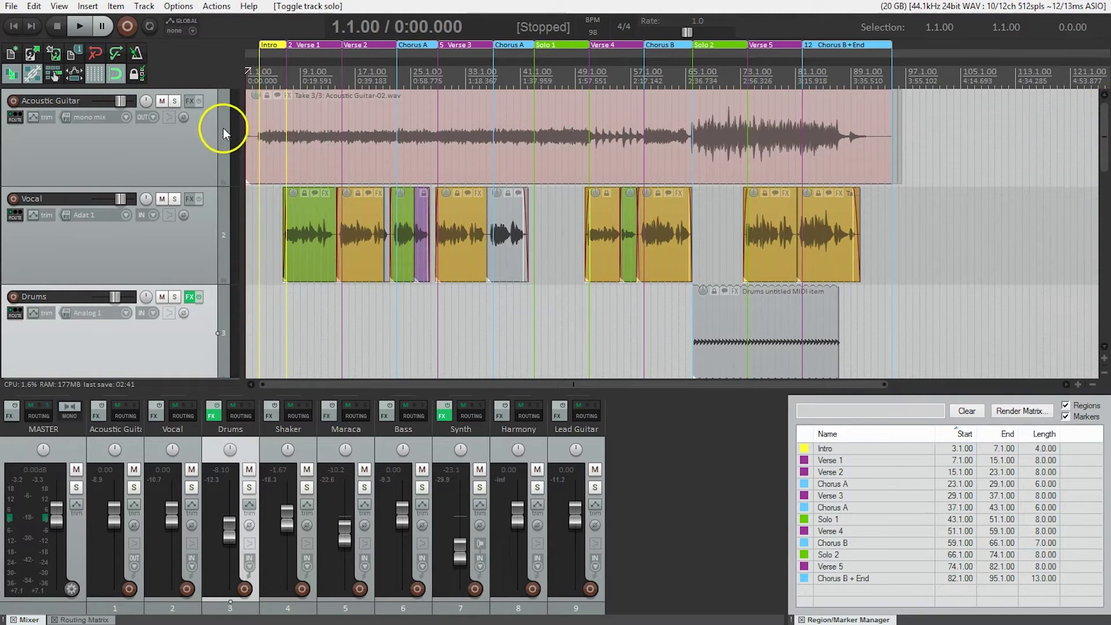
click(151, 158)
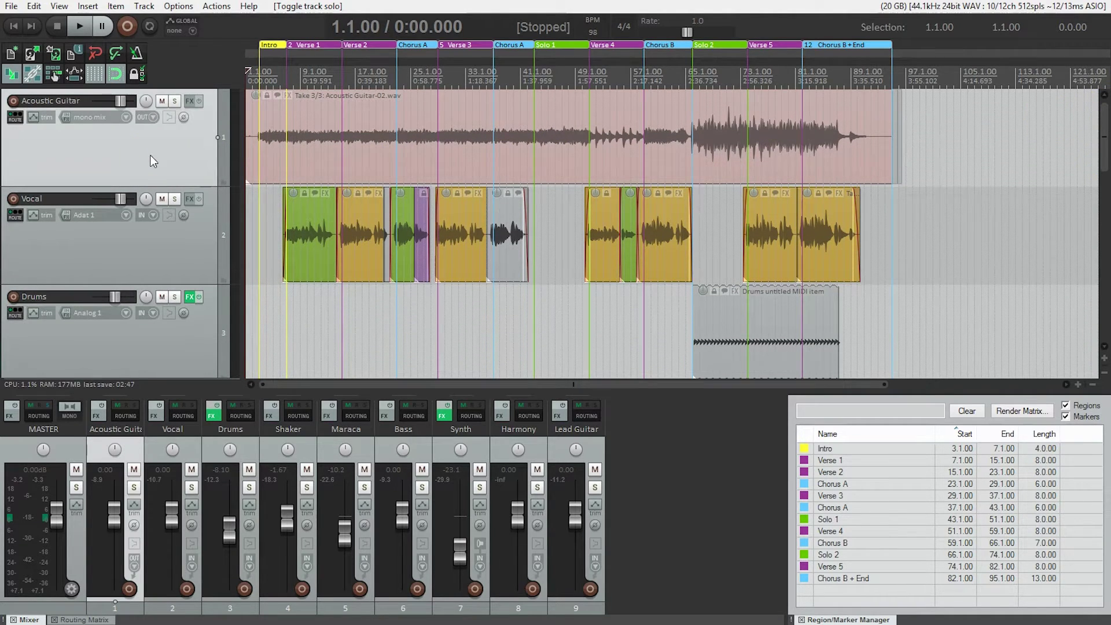
scroll(152, 161, up, 5)
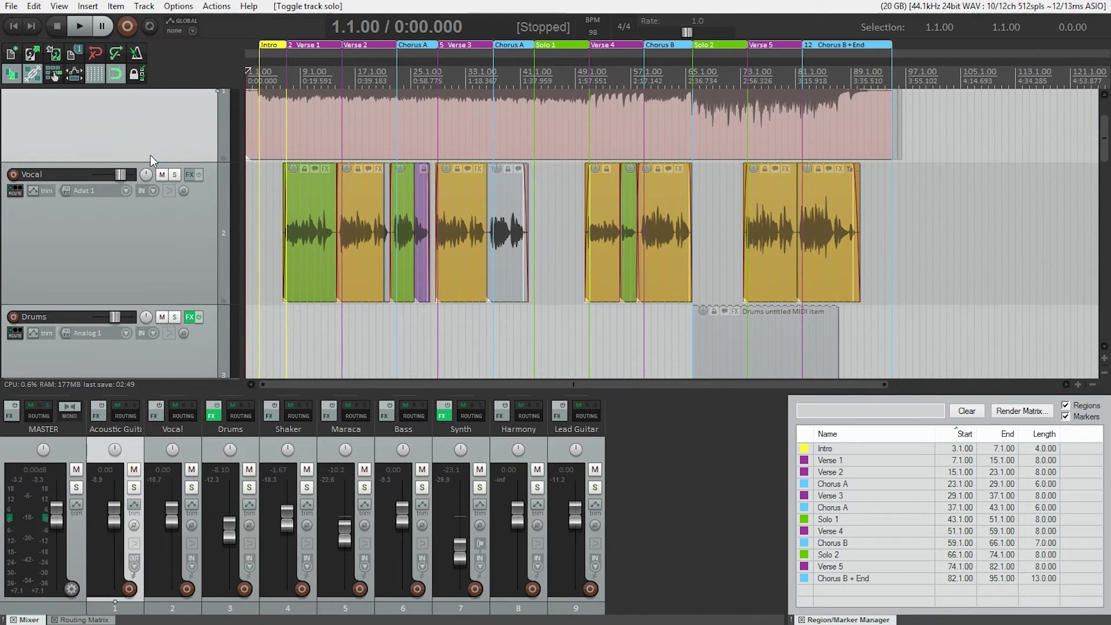
drag(1098, 144, 1103, 110)
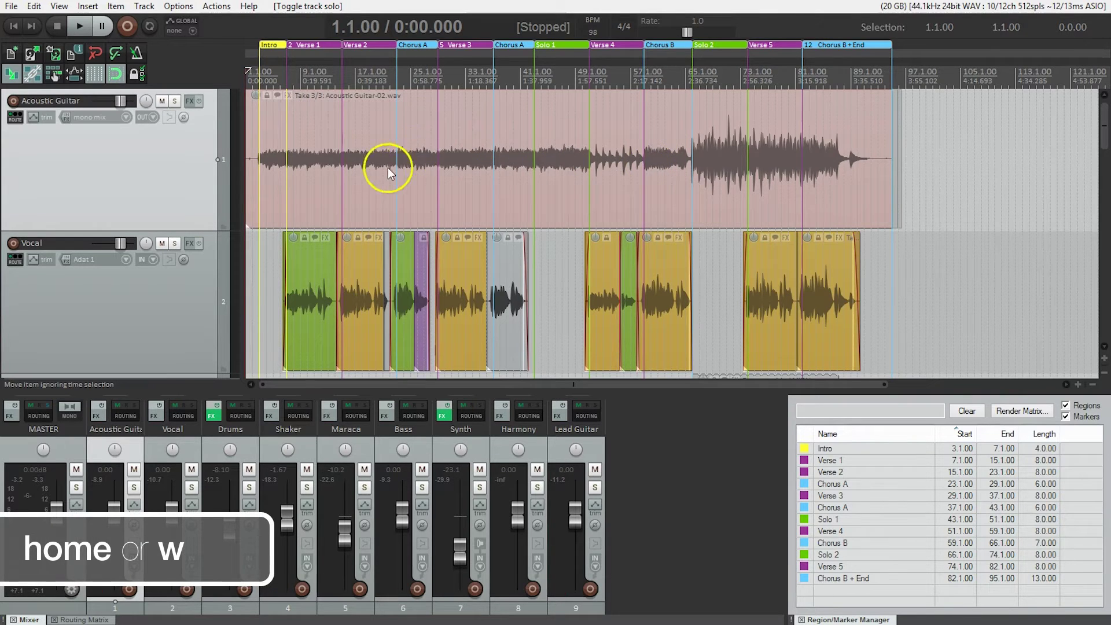
scroll(384, 171, up, 10)
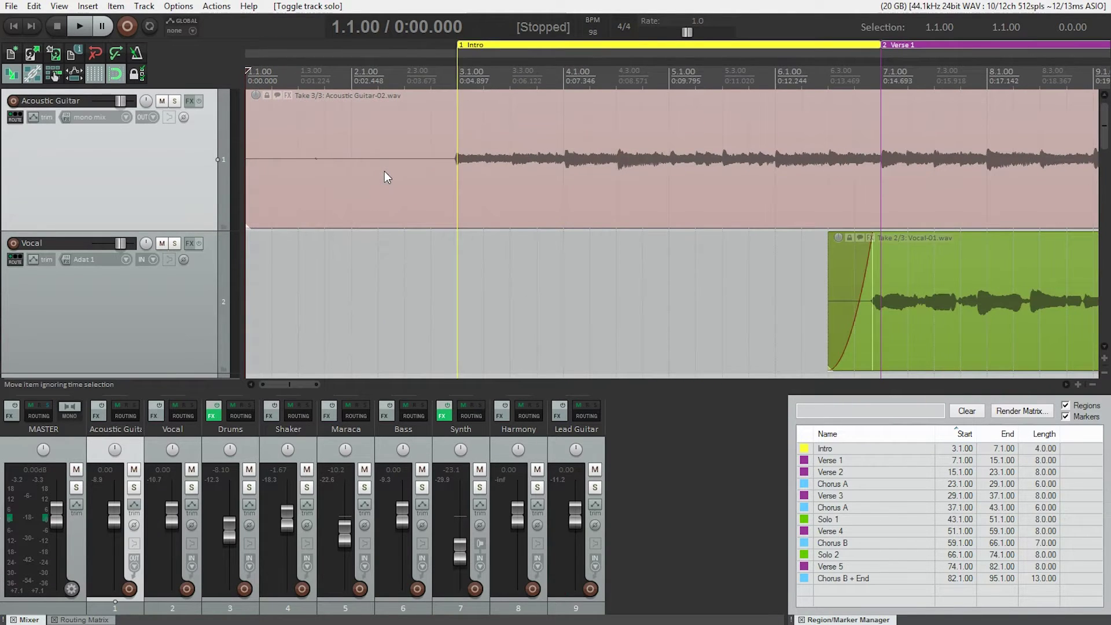
scroll(384, 171, up, 2)
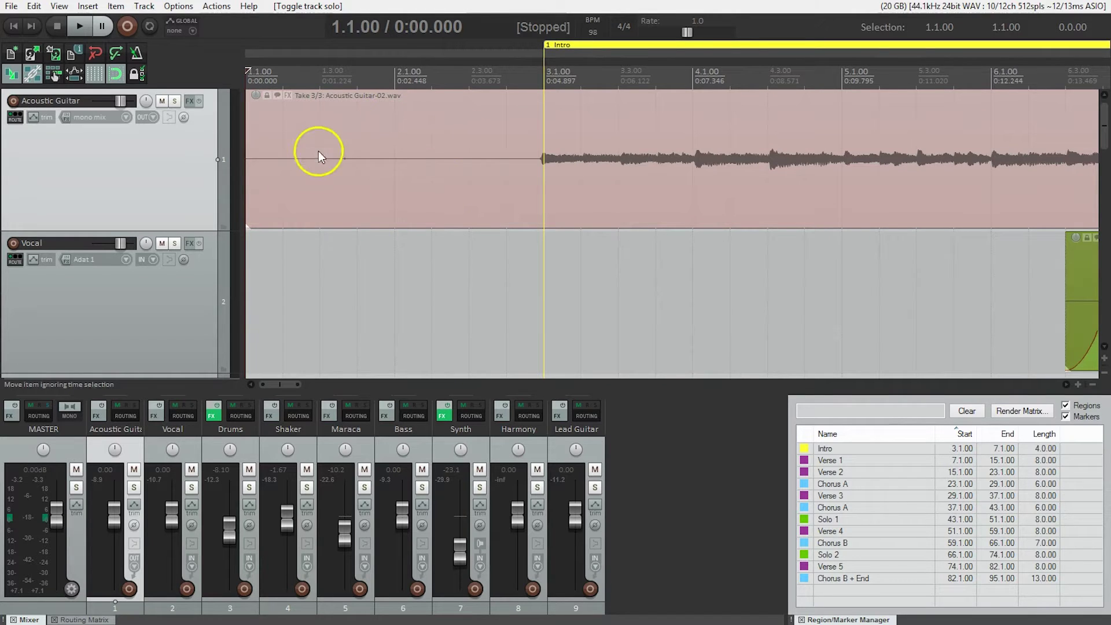
click(175, 100)
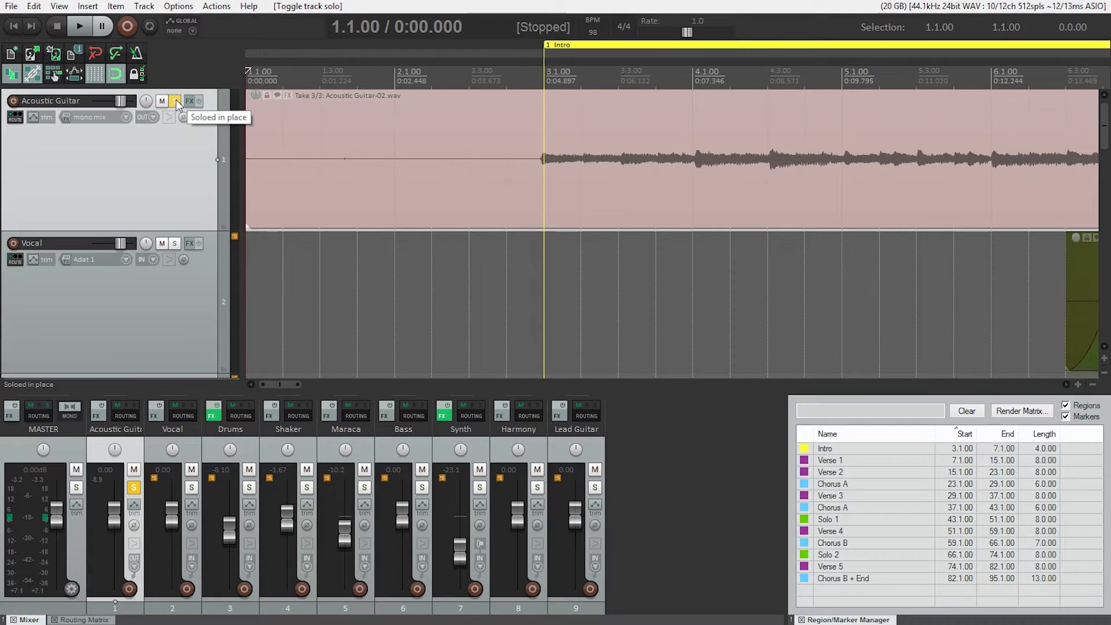
key(space)
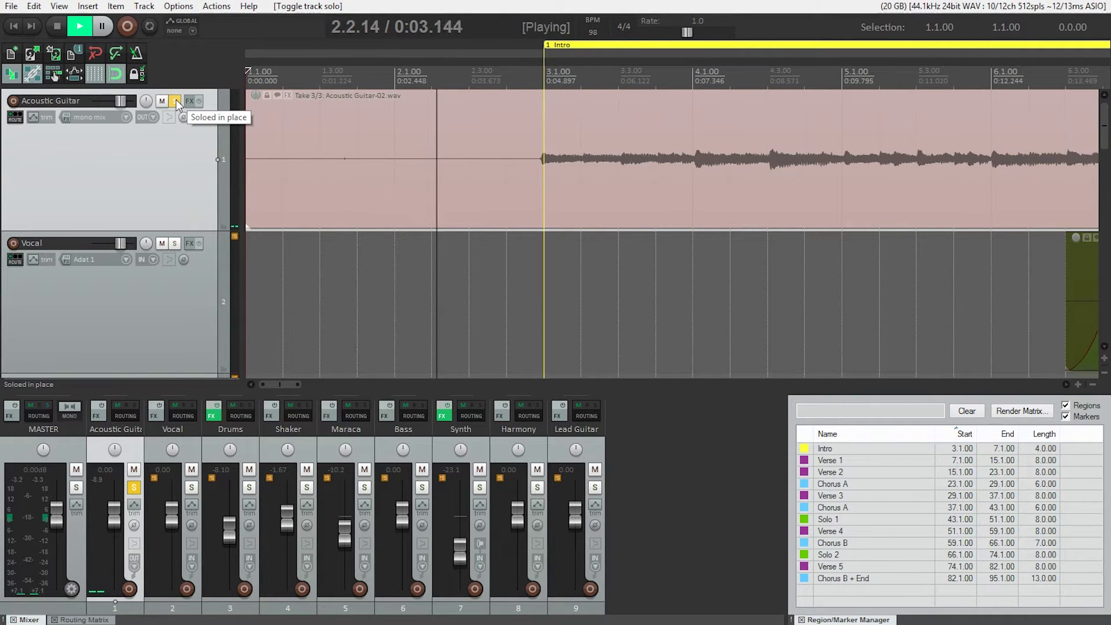
key(space)
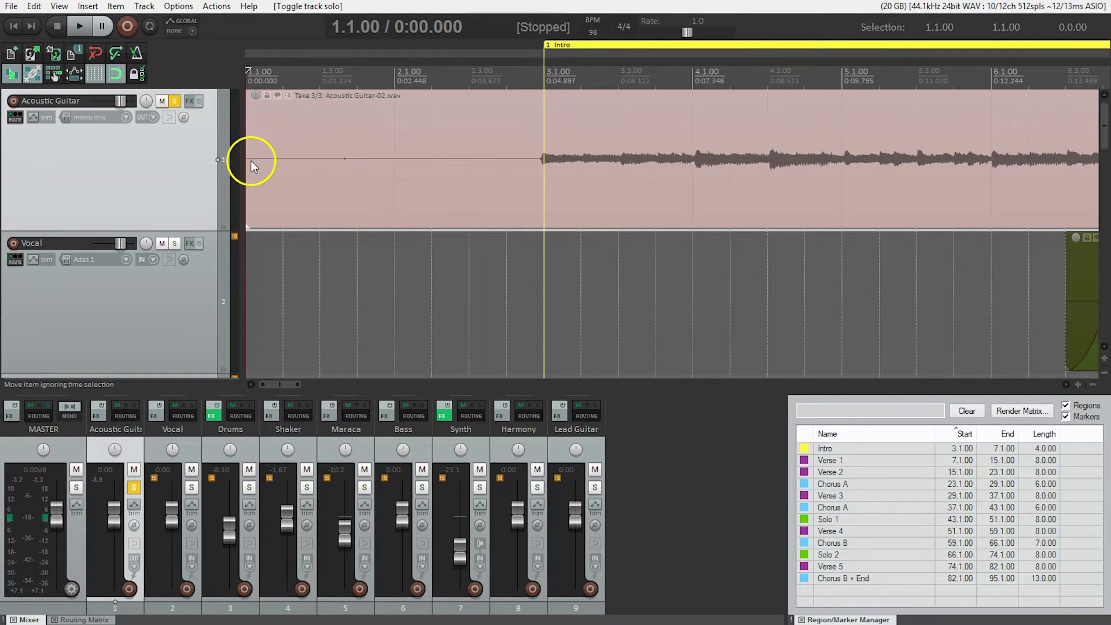
Trim the start of the Acoustic Guitar item to just before the Intro region at 3.1.00 and give it a short fade-in.
drag(248, 161, 537, 182)
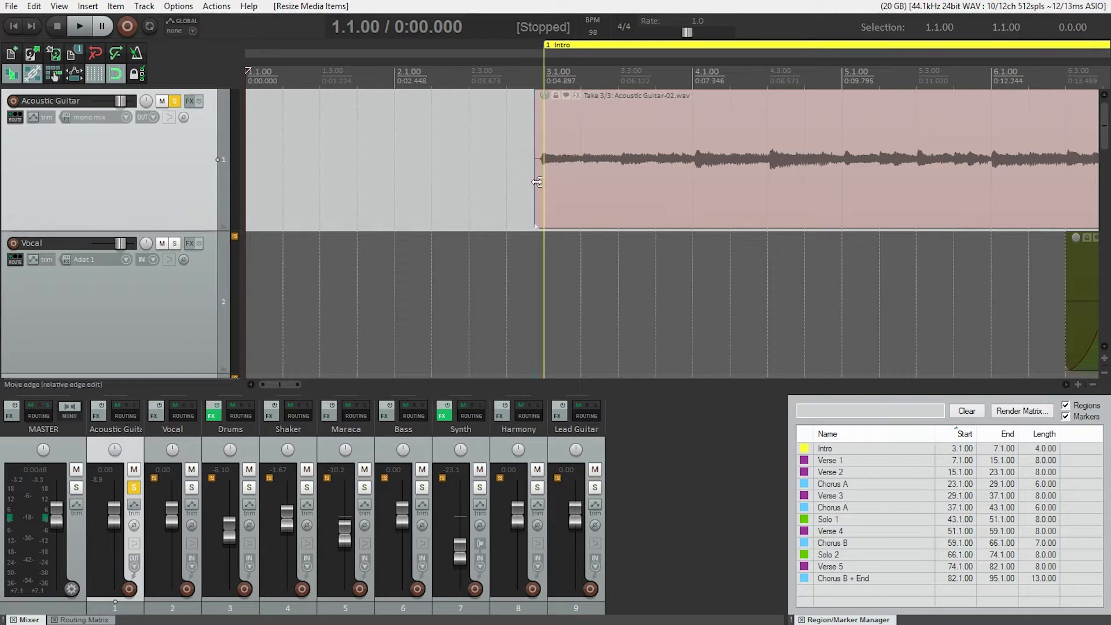
click(528, 74)
scroll(533, 71, up, 2)
scroll(532, 70, up, 6)
drag(530, 103, 647, 112)
scroll(648, 134, down, 1)
scroll(648, 133, down, 5)
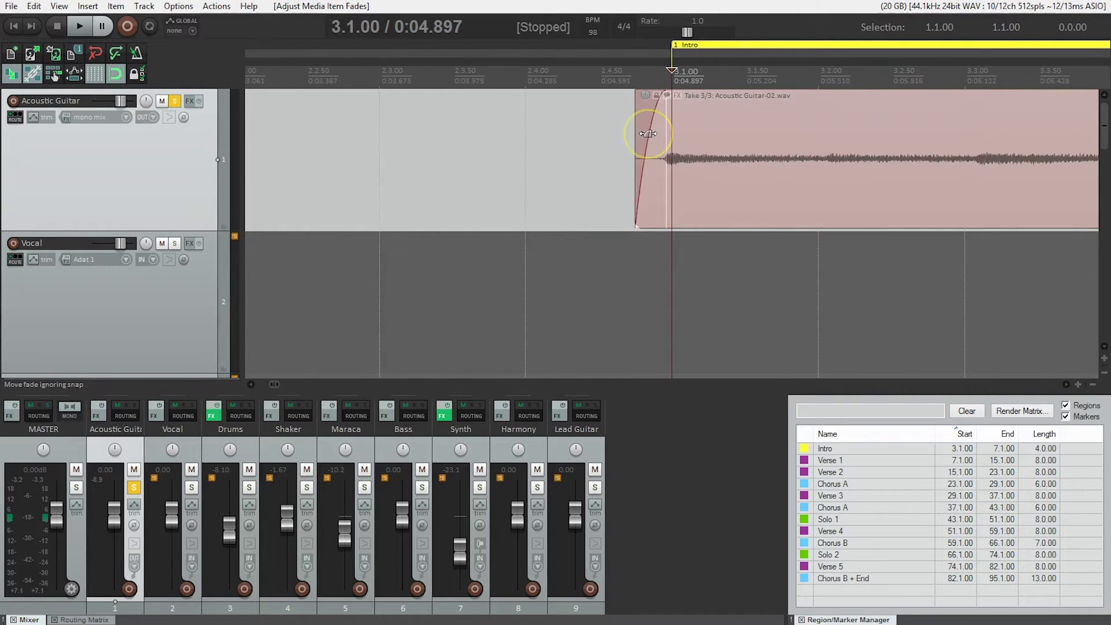
Play the trimmed and faded start of the Acoustic Guitar item from 2.3.00.
click(550, 70)
key(space)
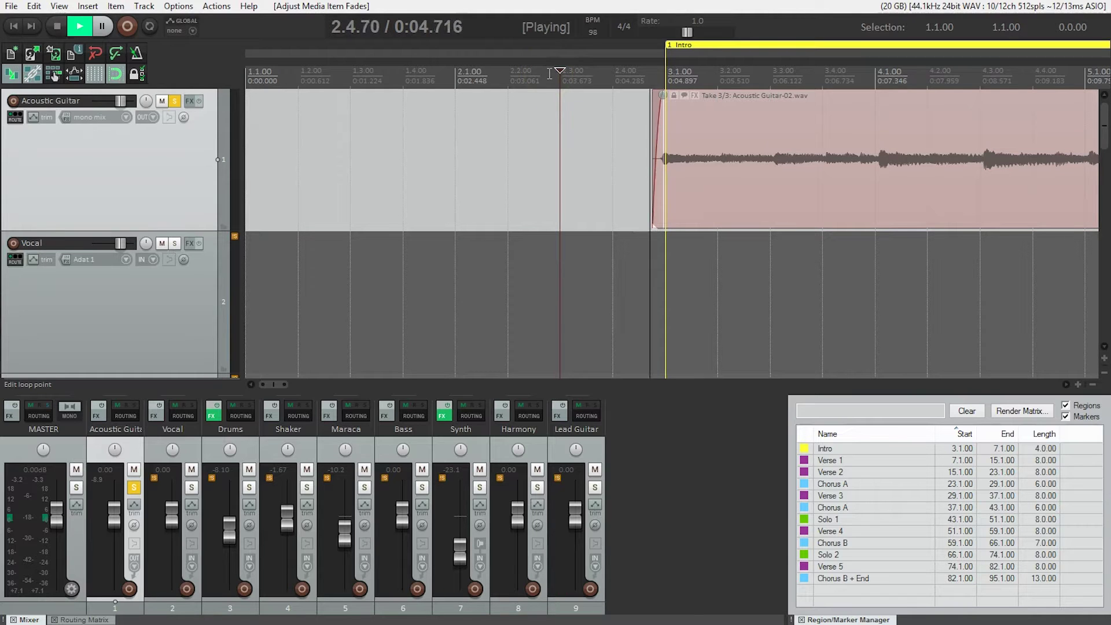
key(space)
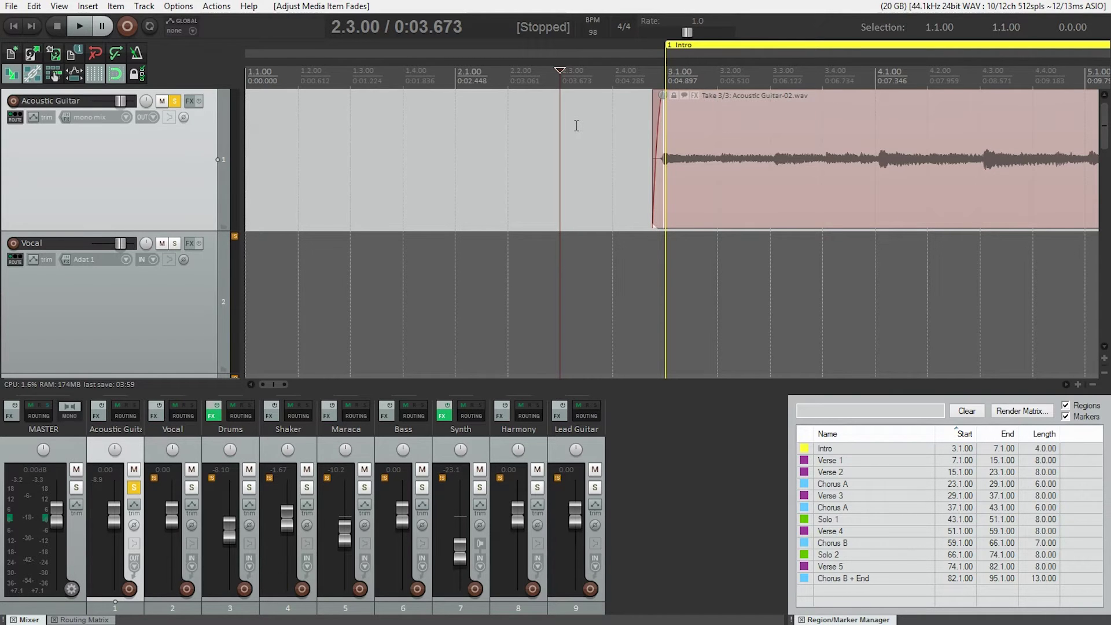
Delete the leftover item fragments after the end of the Chorus B + End region on the Acoustic Guitar track.
scroll(576, 125, down, 10)
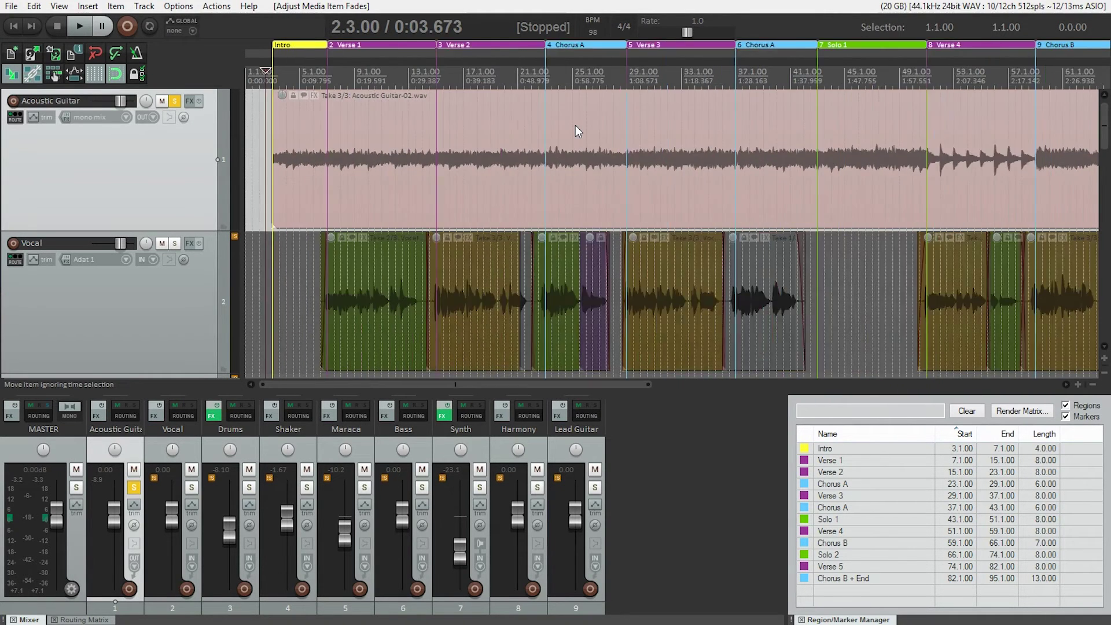
scroll(575, 125, down, 4)
click(573, 120)
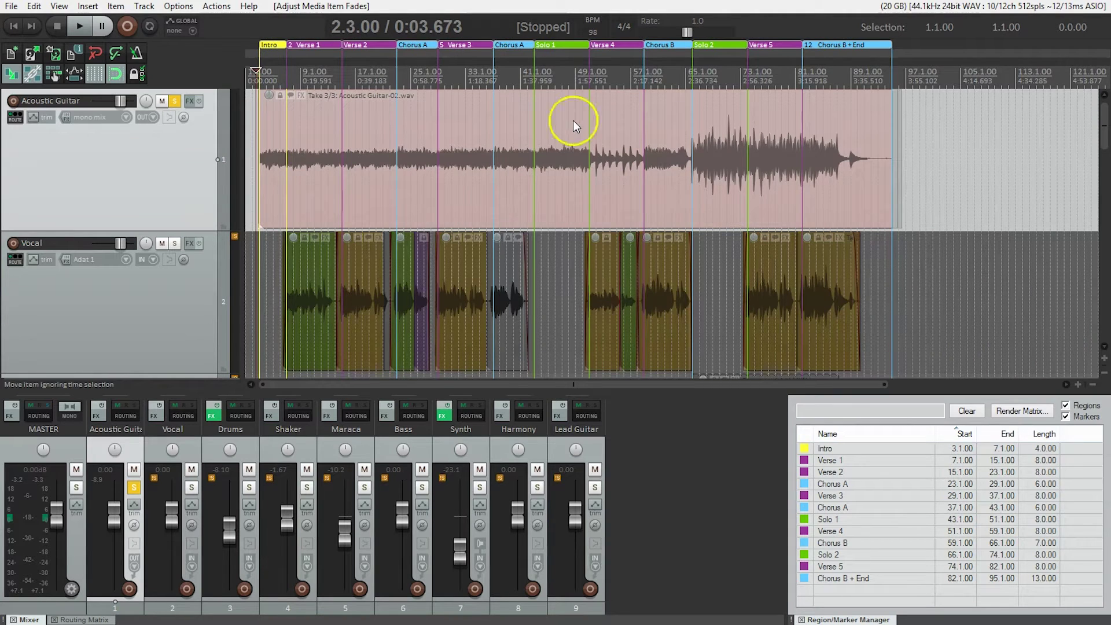
click(895, 147)
scroll(895, 147, up, 2)
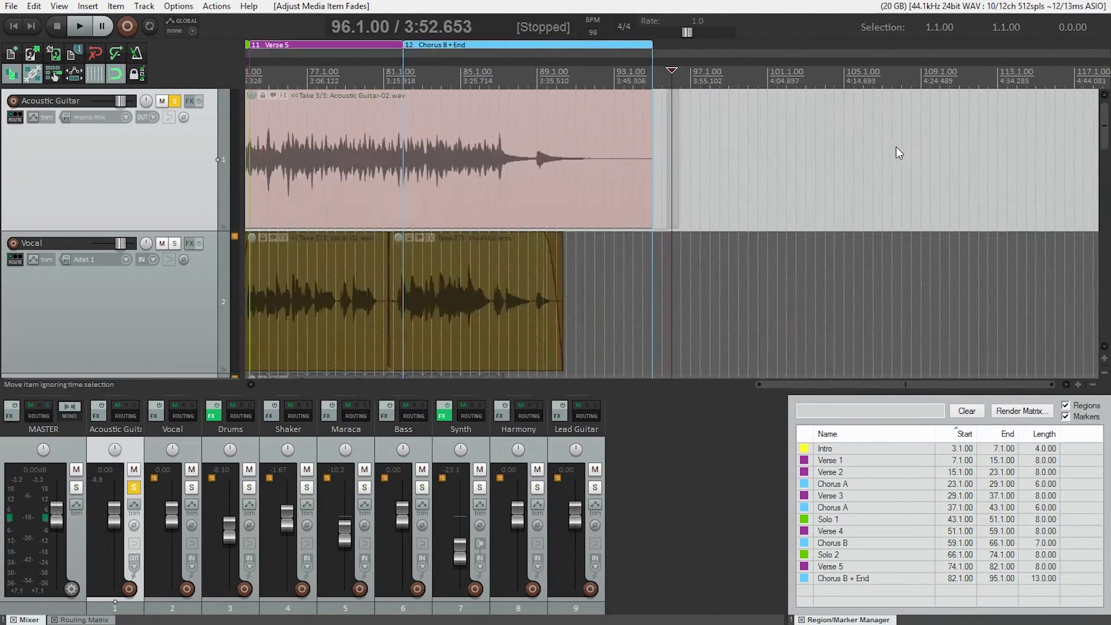
scroll(895, 147, up, 2)
drag(721, 139, 684, 168)
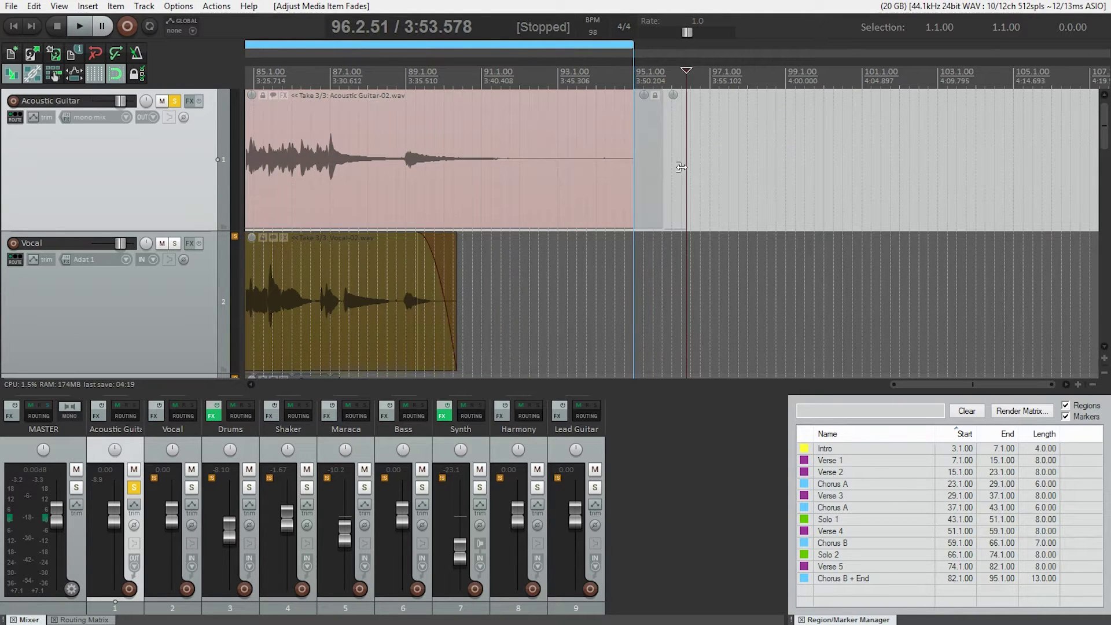
click(650, 174)
key(Delete)
click(578, 128)
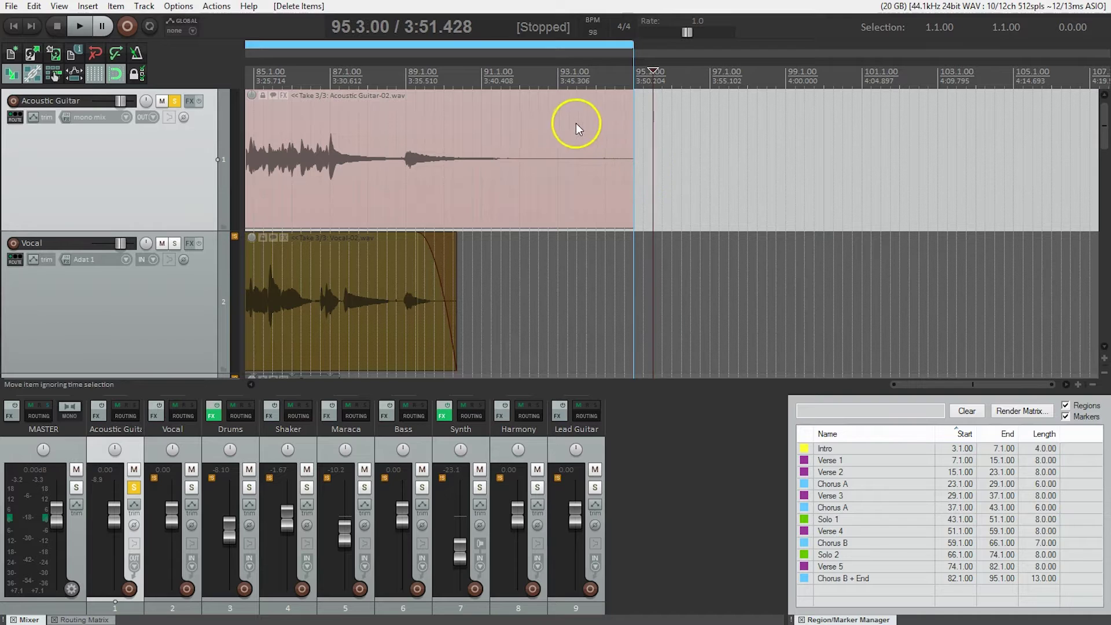
Listen to the decaying end of the Acoustic Guitar item, playing it from 89.1.00 and from 91.2.00.
click(408, 73)
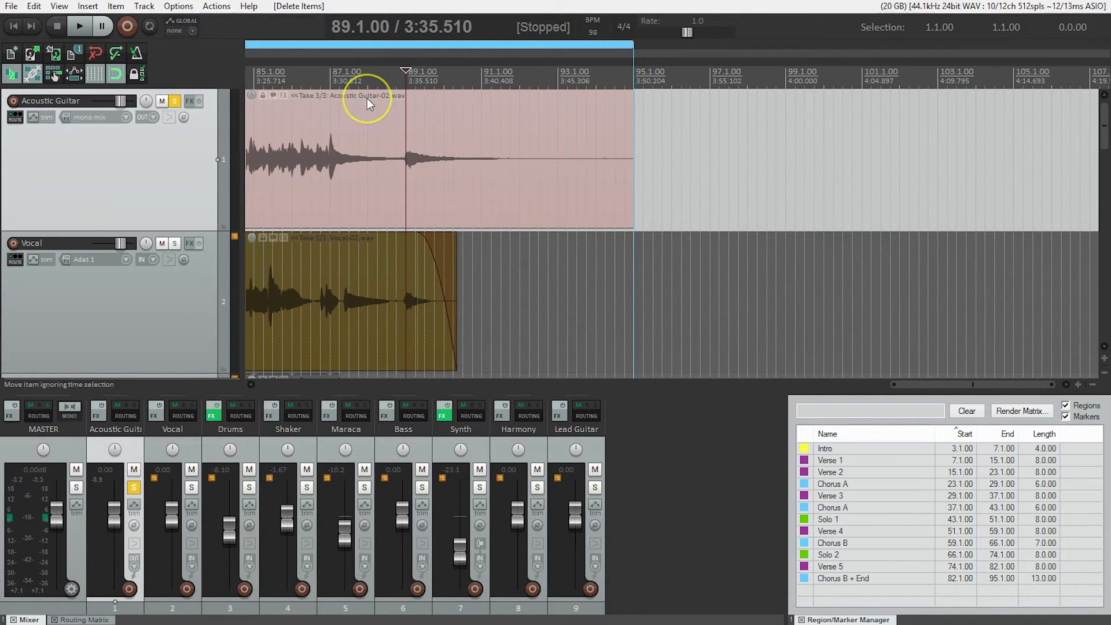
key(space)
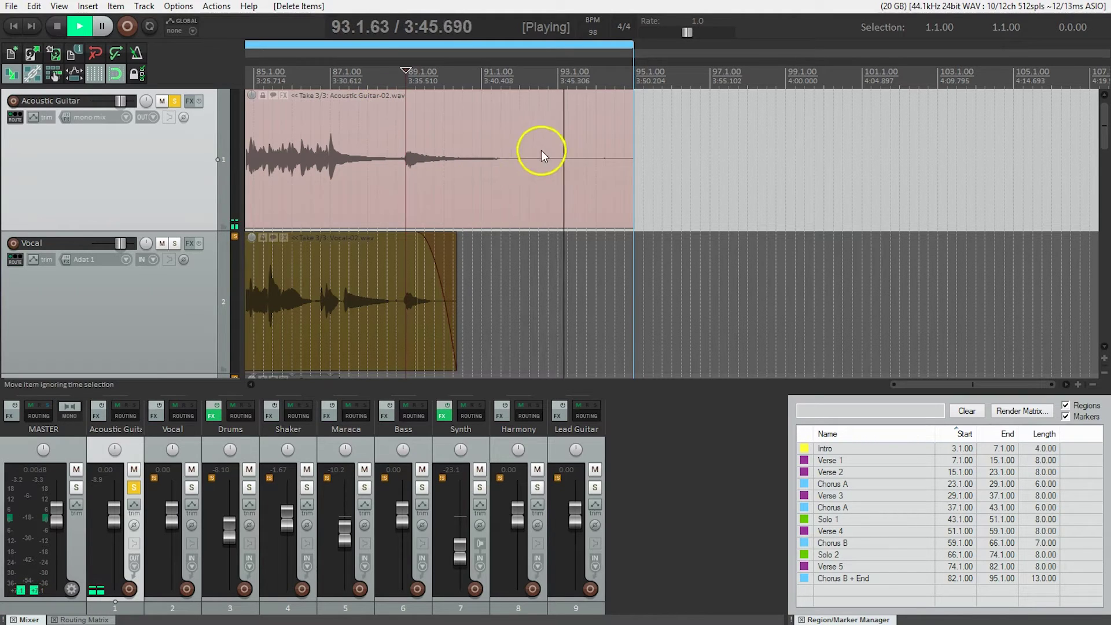
key(space)
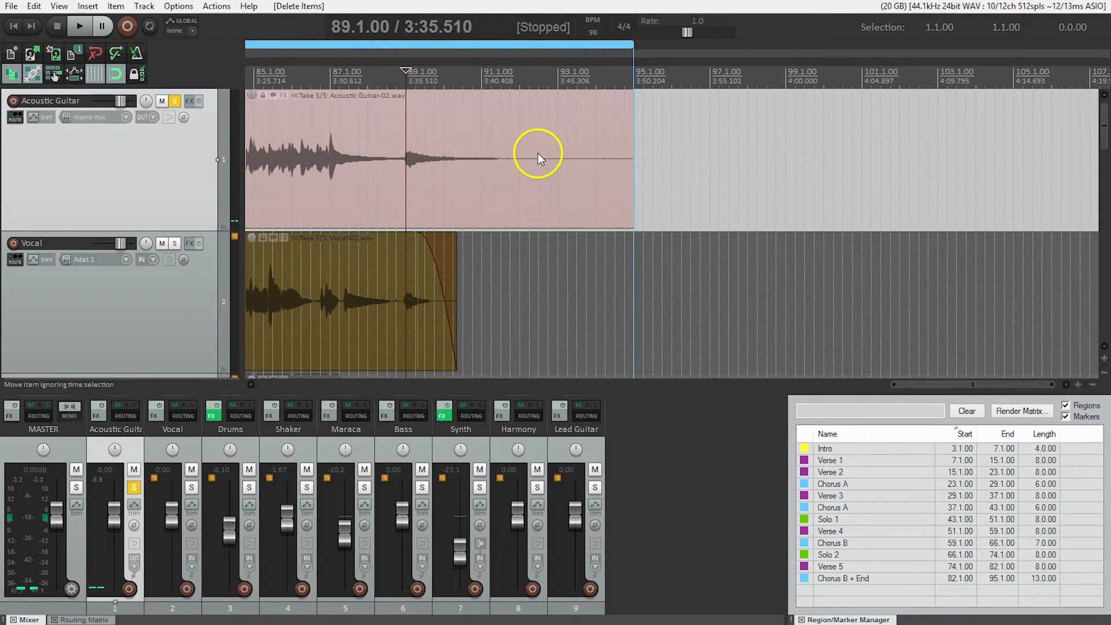
click(491, 74)
key(space)
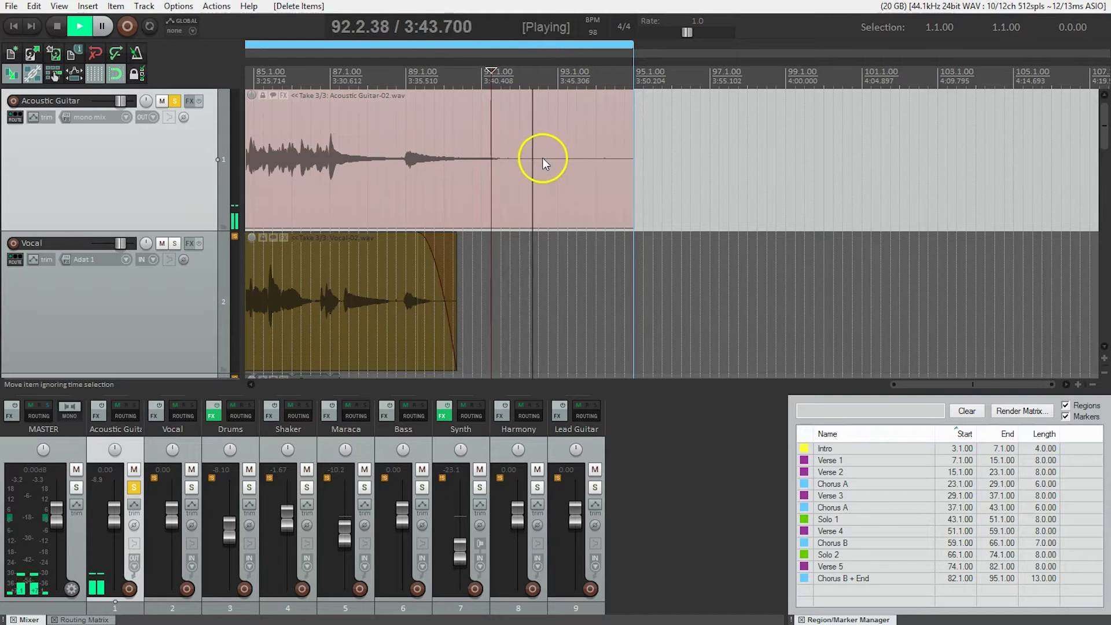
key(space)
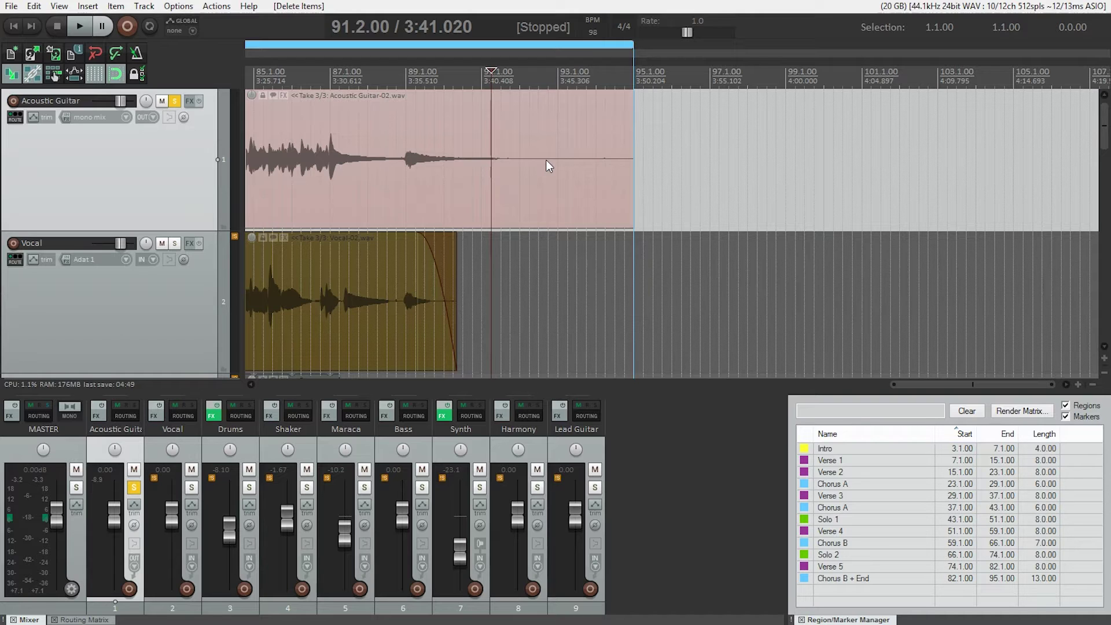
click(533, 162)
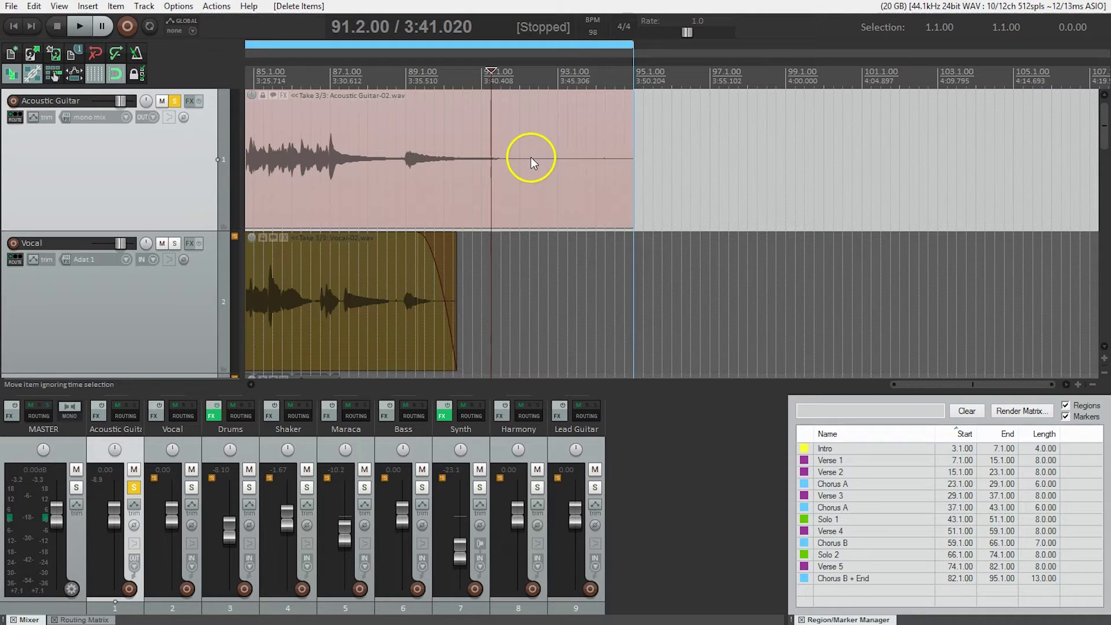
click(486, 157)
scroll(525, 168, up, 5)
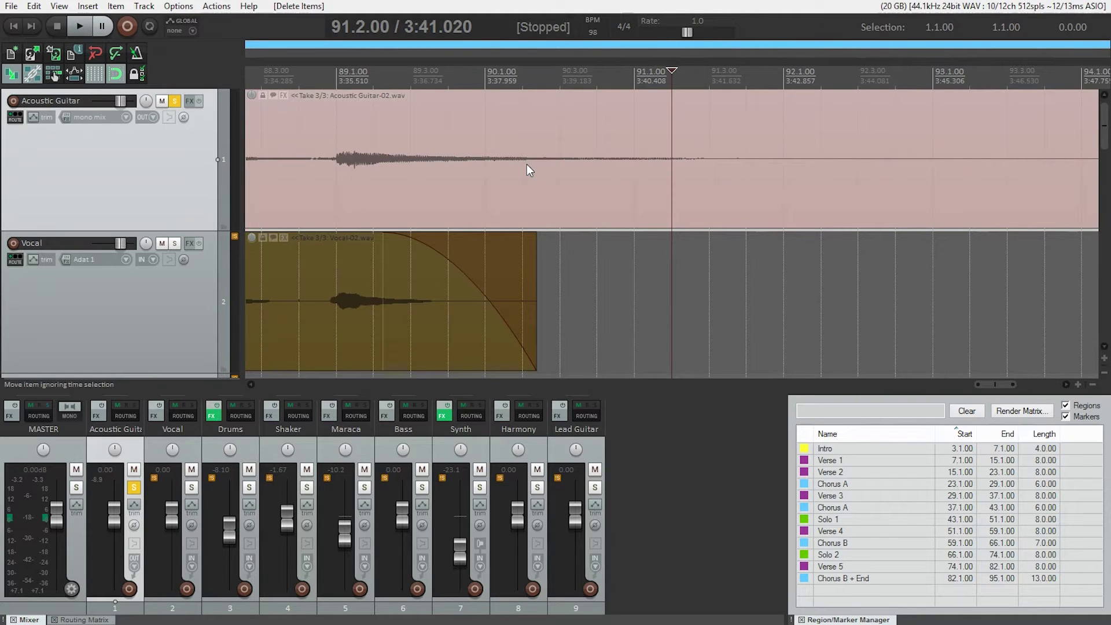
key(space)
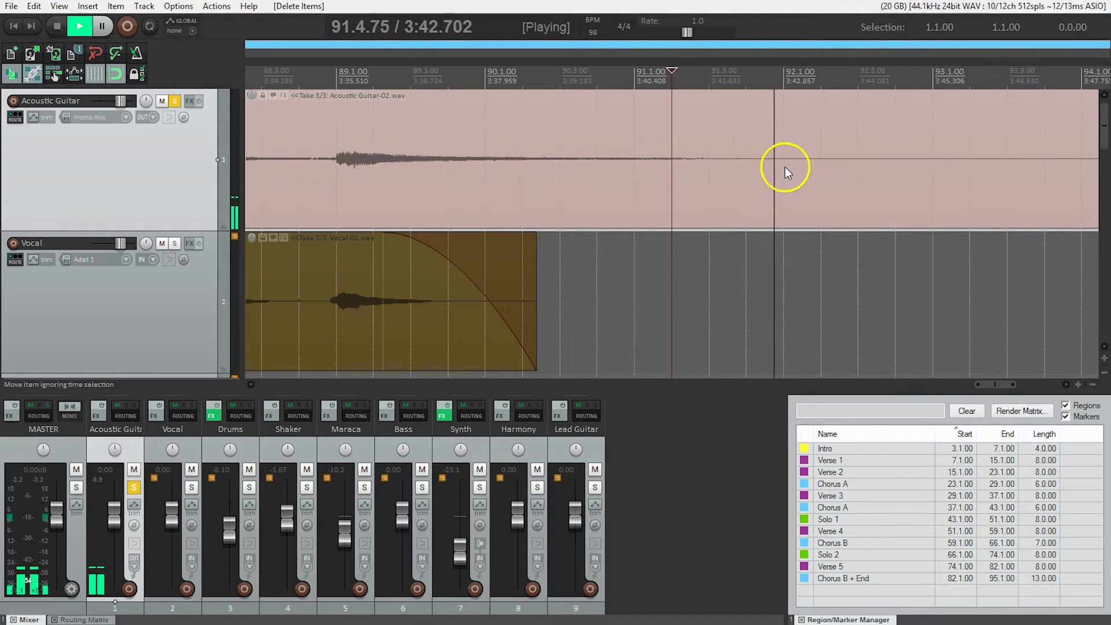
key(space)
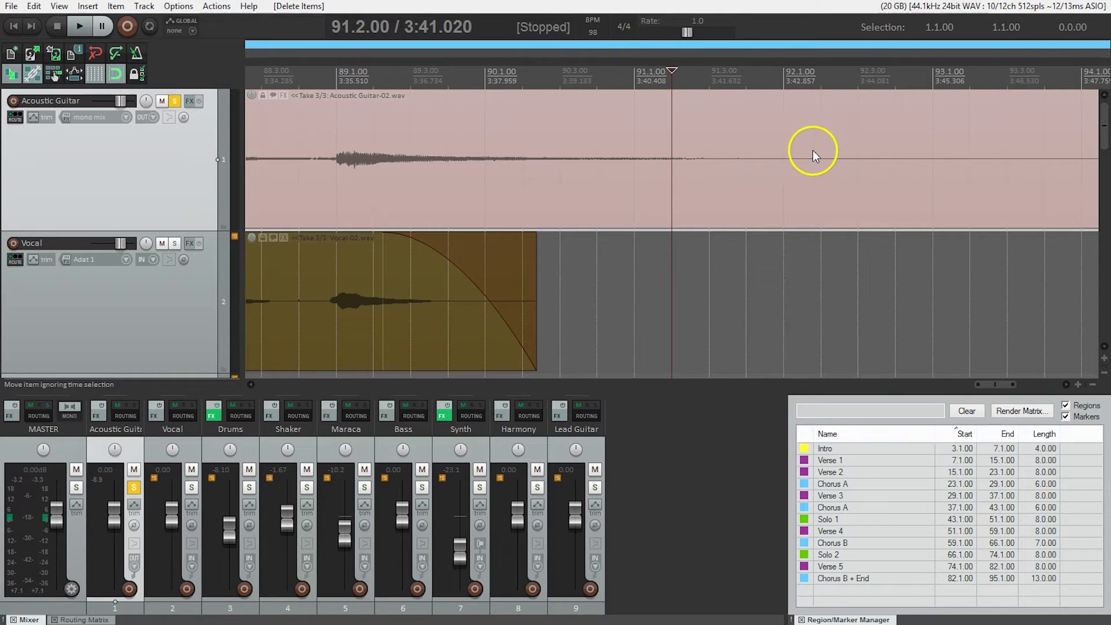
Split the Acoustic Guitar item at 92.1.00.
click(782, 160)
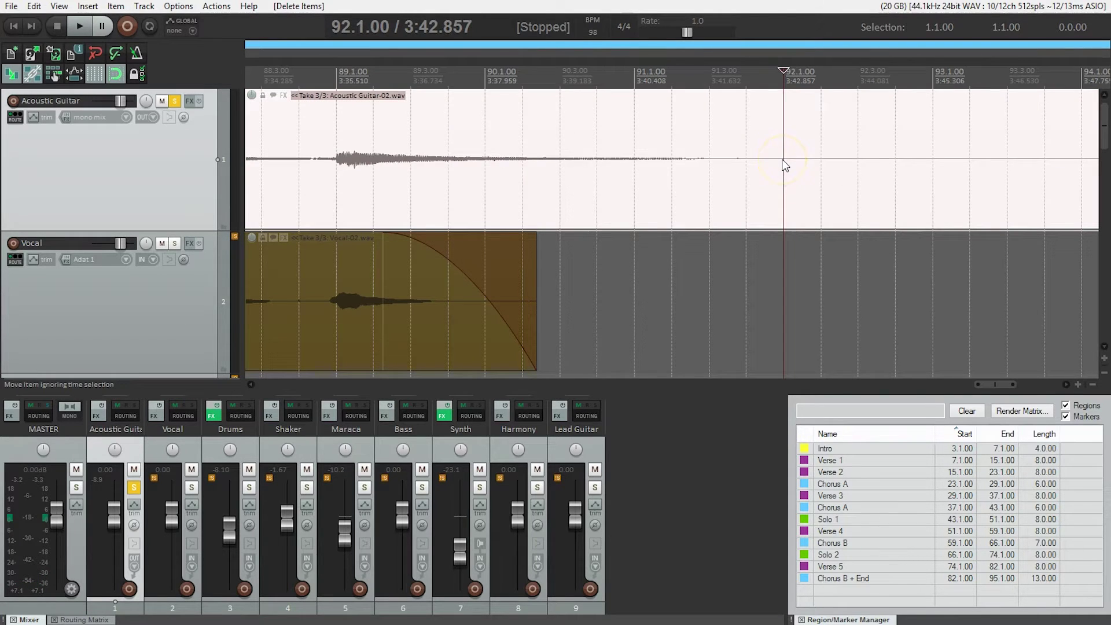
click(784, 152)
key(s)
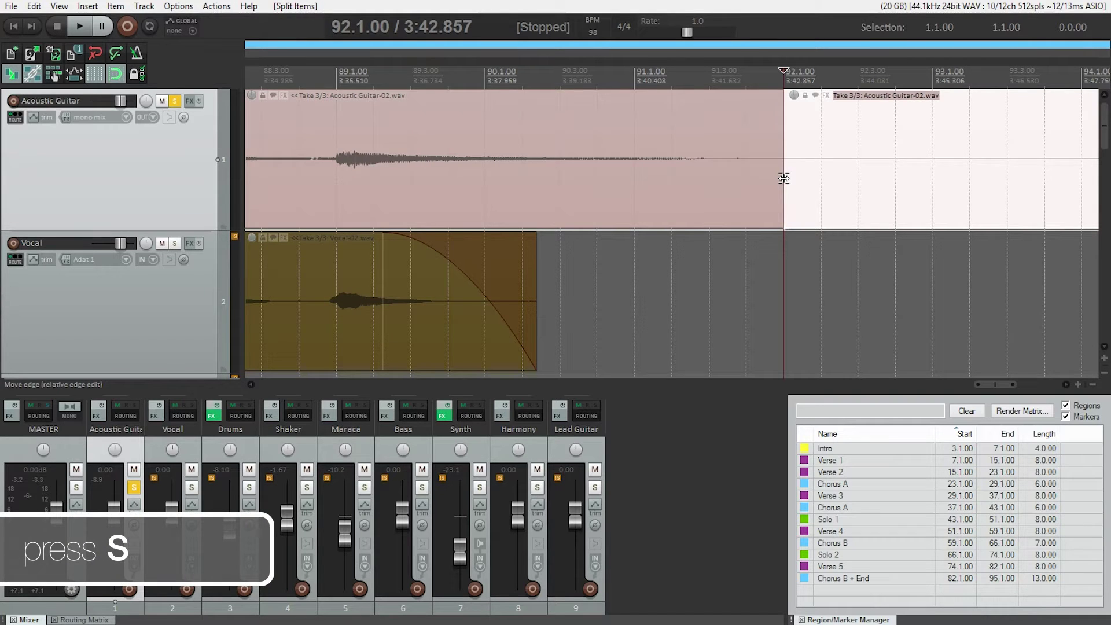
Delete the Acoustic Guitar piece after 92.1.00 and fade out the remaining item from just after 89.1.00 to its end.
scroll(784, 178, down, 3)
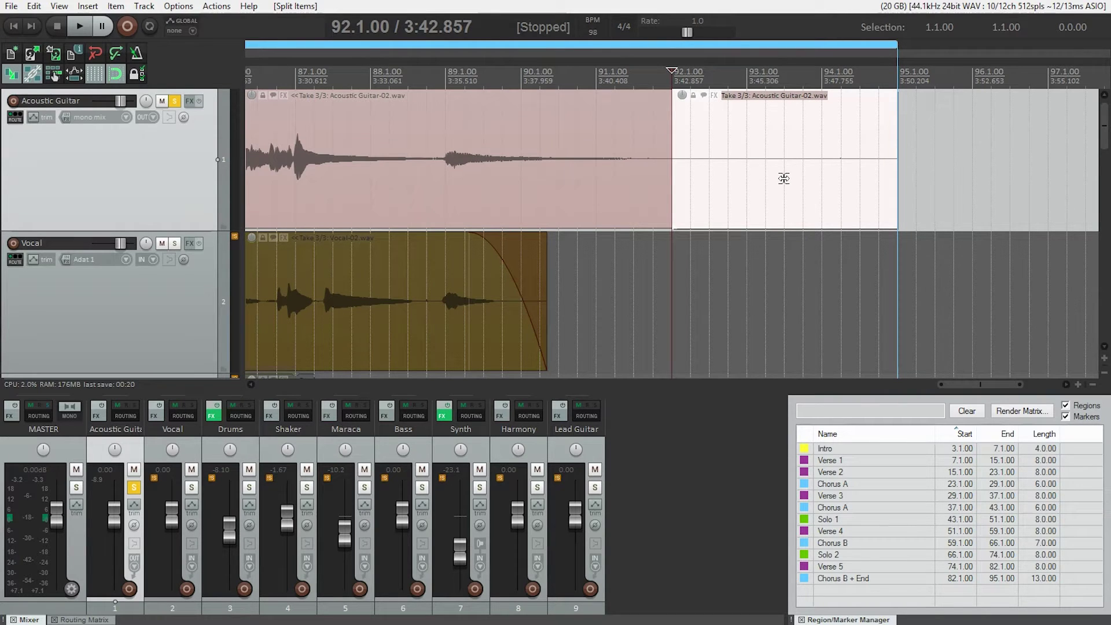
key(Delete)
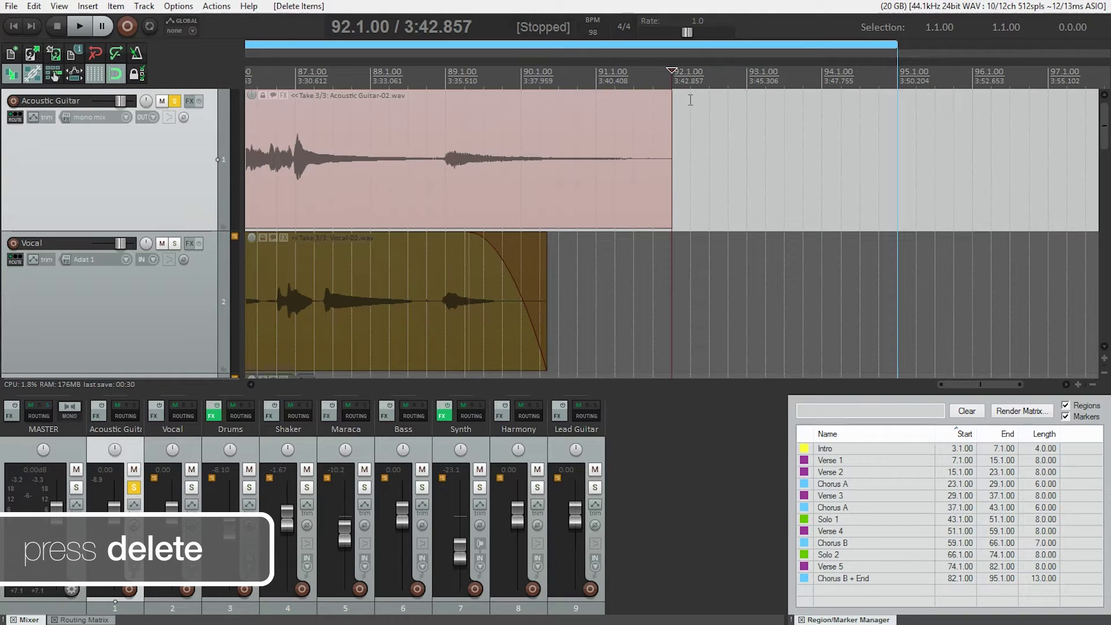
click(458, 162)
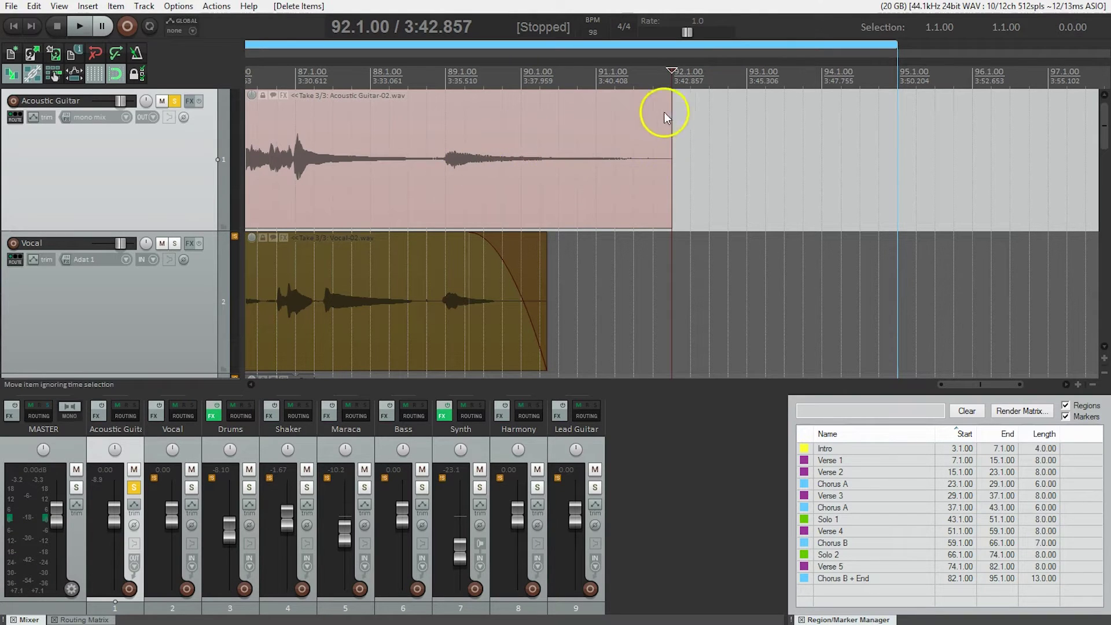
drag(666, 91, 454, 111)
Play the faded ending of the Acoustic Guitar item from 89.1.00.
click(444, 73)
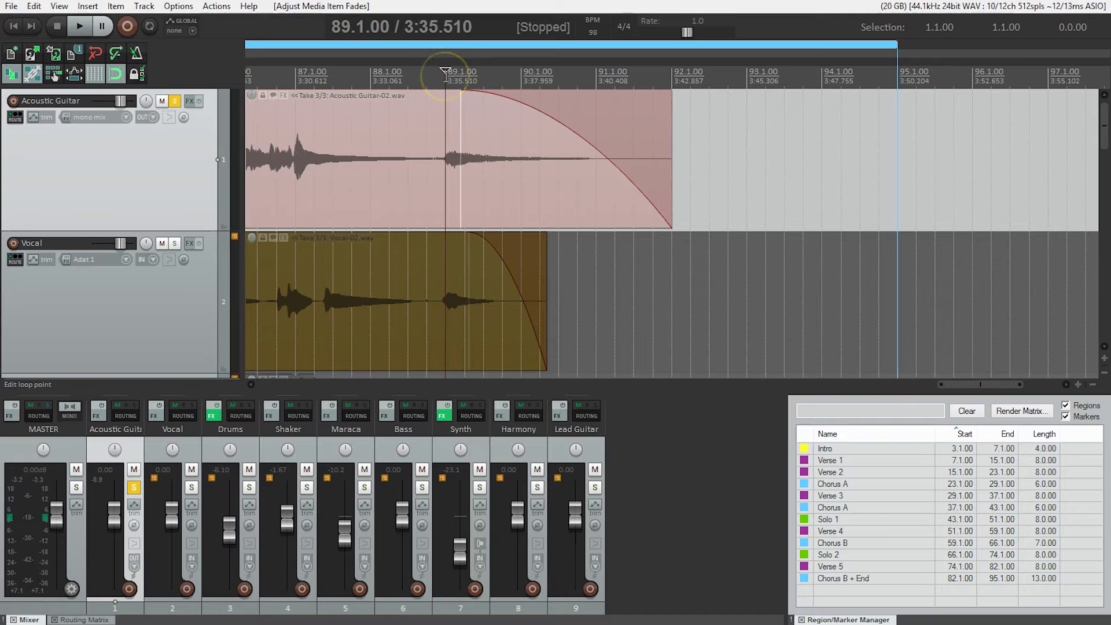
key(space)
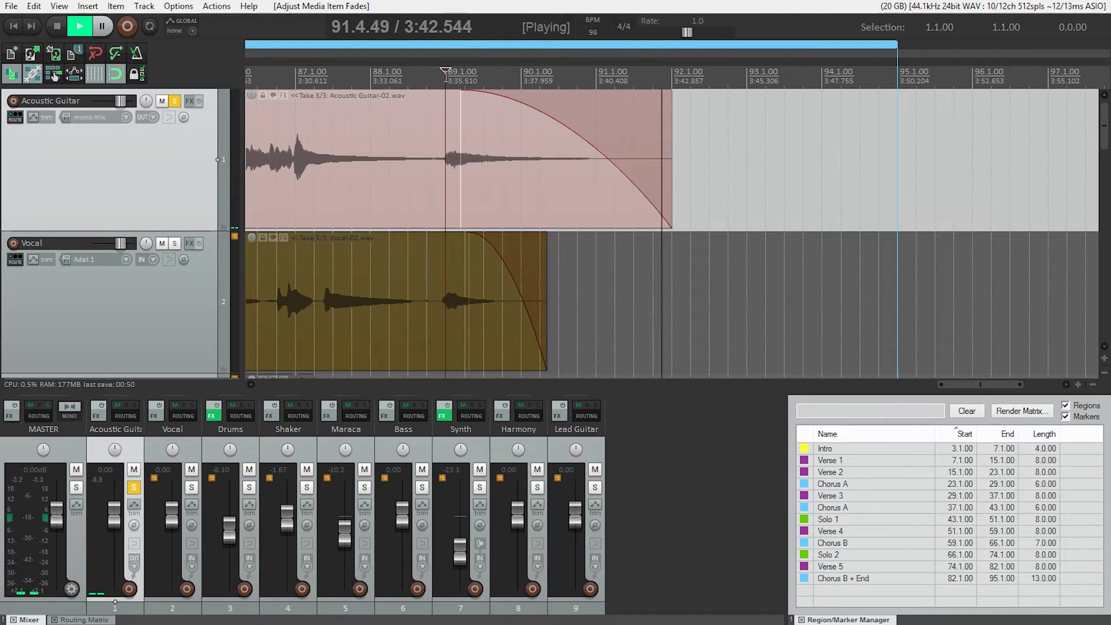
key(space)
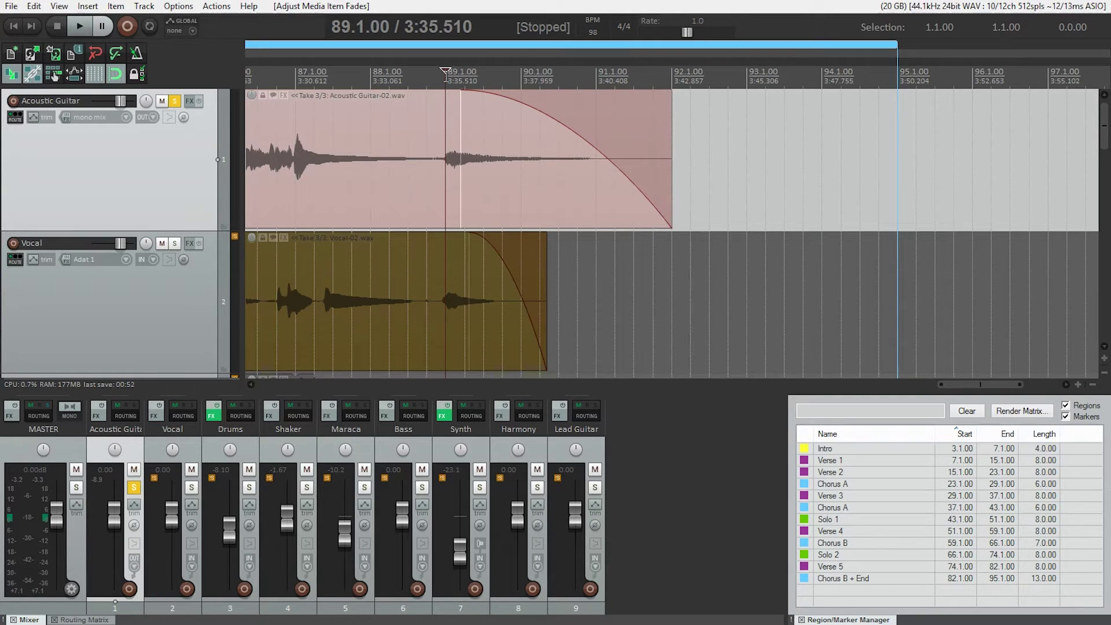
Change the Acoustic Guitar item's fade-out to the linear shape and play the ending from 89.1.00.
right_click(583, 135)
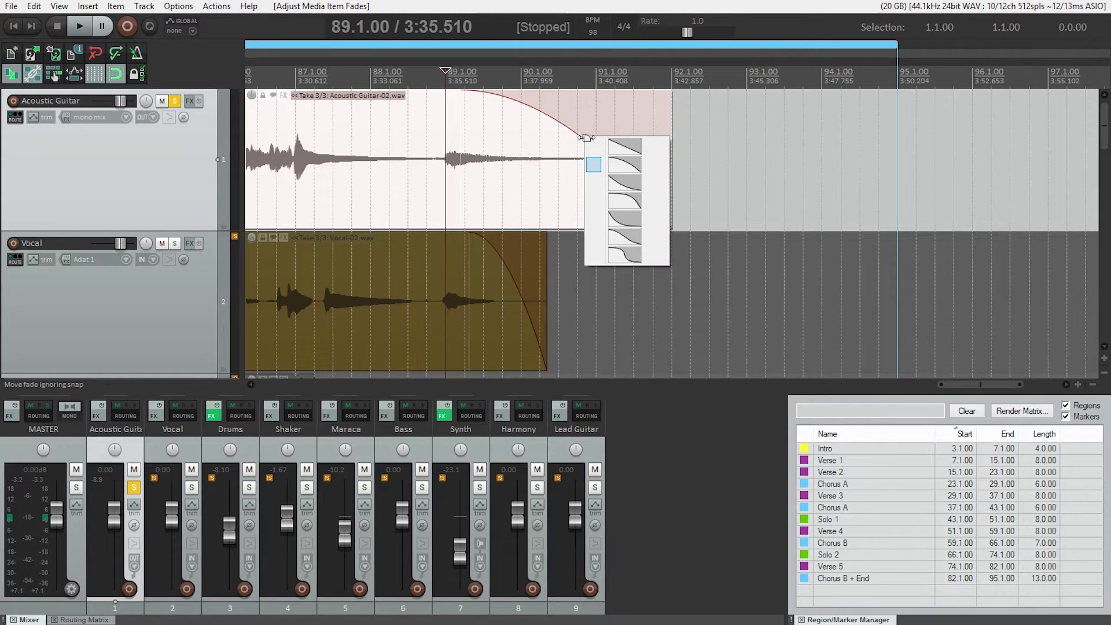
click(623, 144)
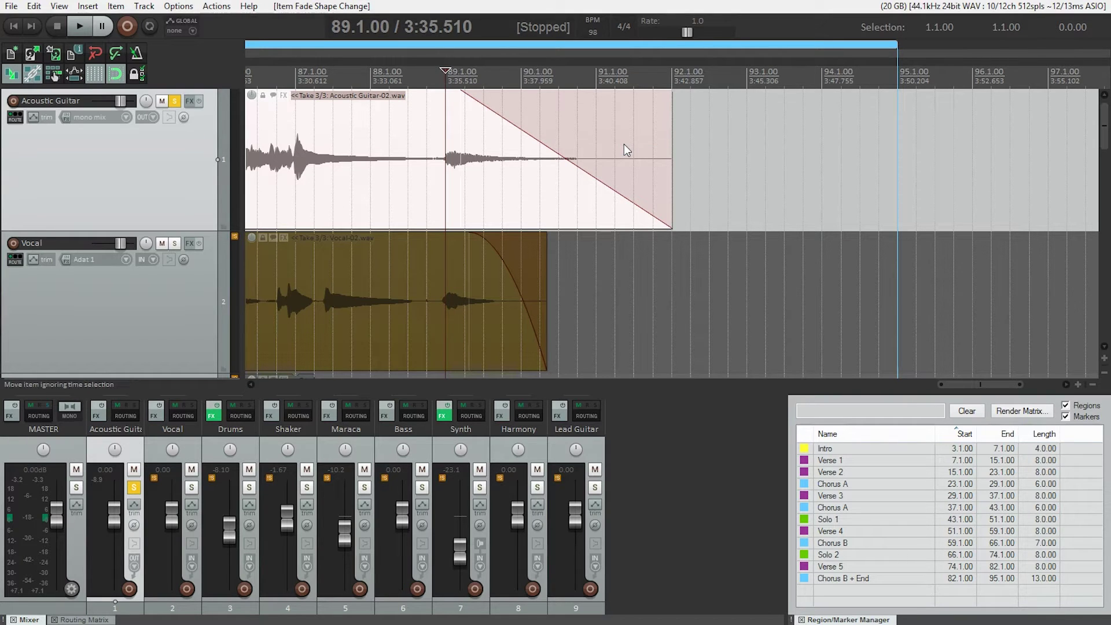
key(space)
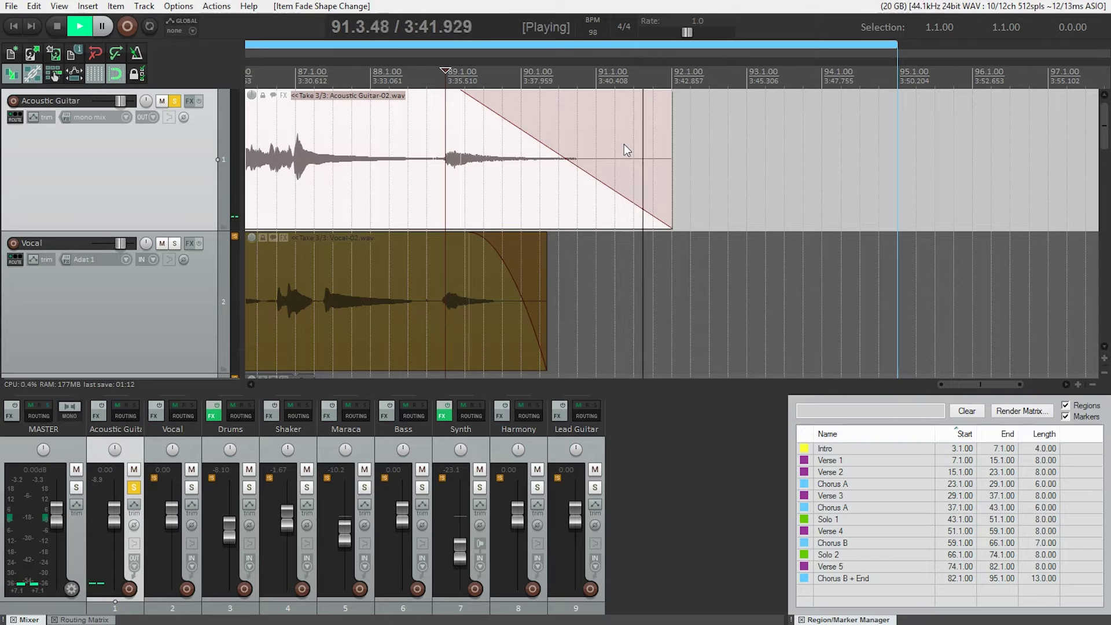
key(space)
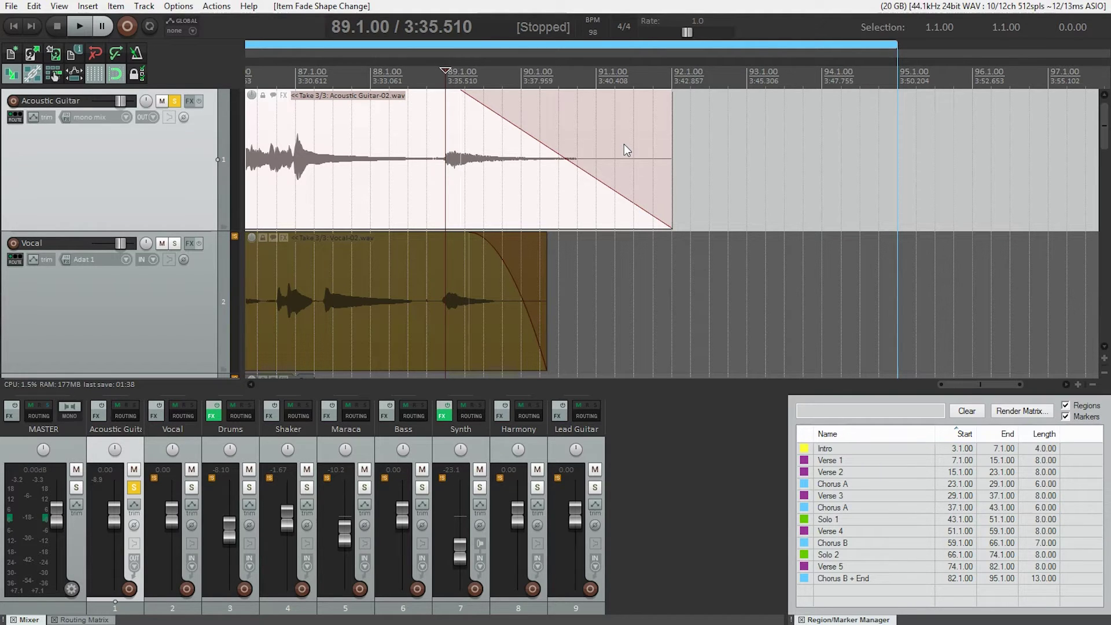
Take the Acoustic Guitar track out of solo.
click(531, 122)
scroll(675, 225, down, 5)
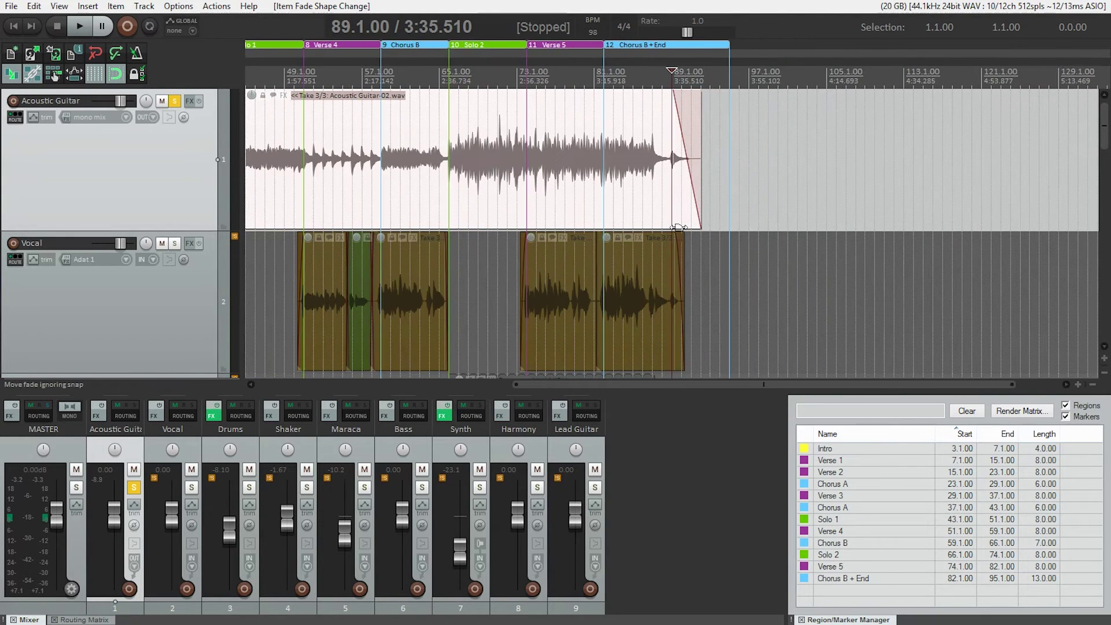
scroll(677, 226, down, 3)
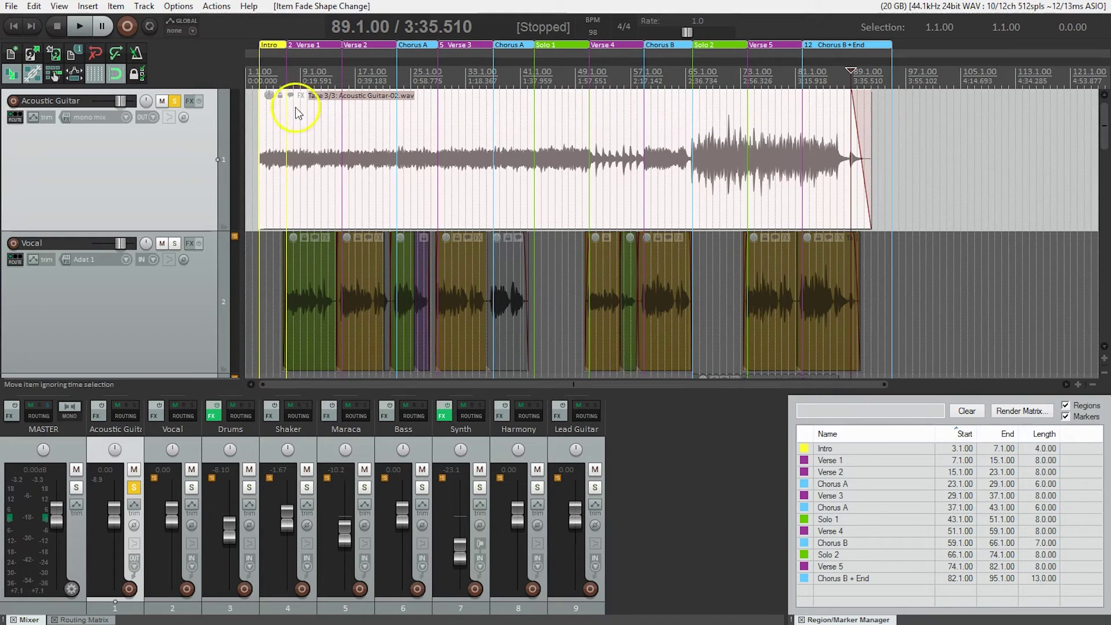
click(173, 103)
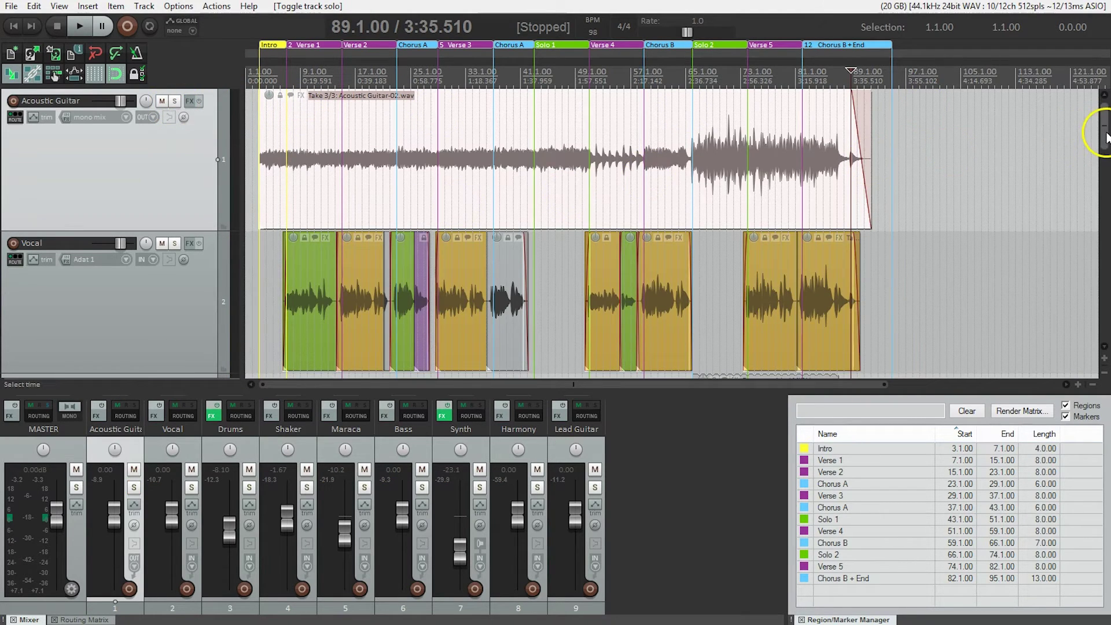
Bring the Shaker and Maraca tracks into view and play the start of Verse 4 from 51.1.00.
drag(1106, 136, 1105, 188)
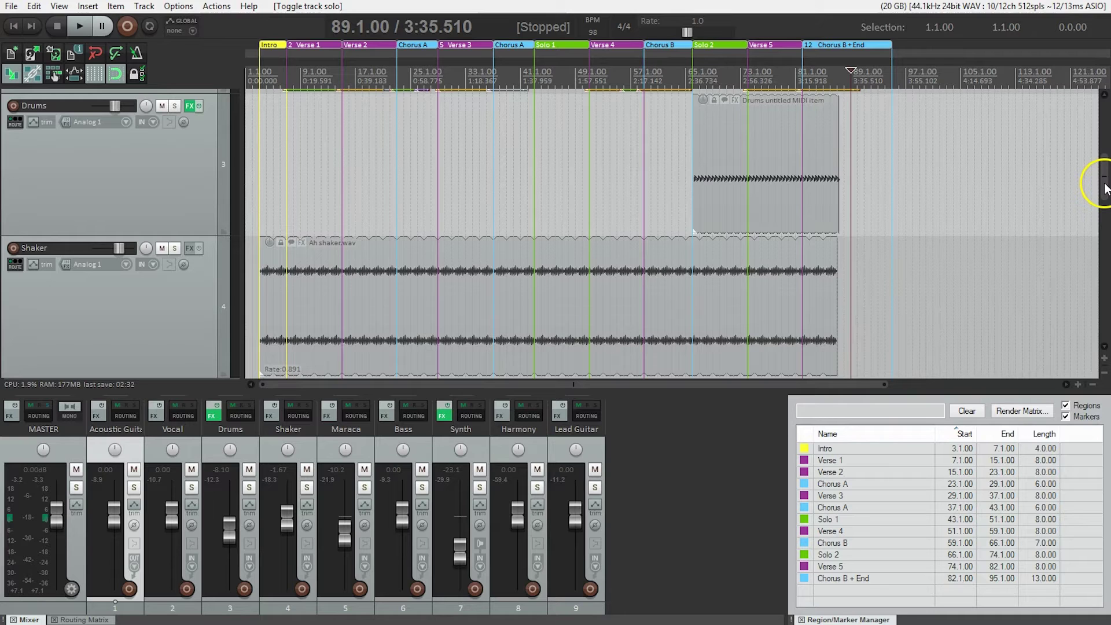
drag(1106, 188, 1104, 206)
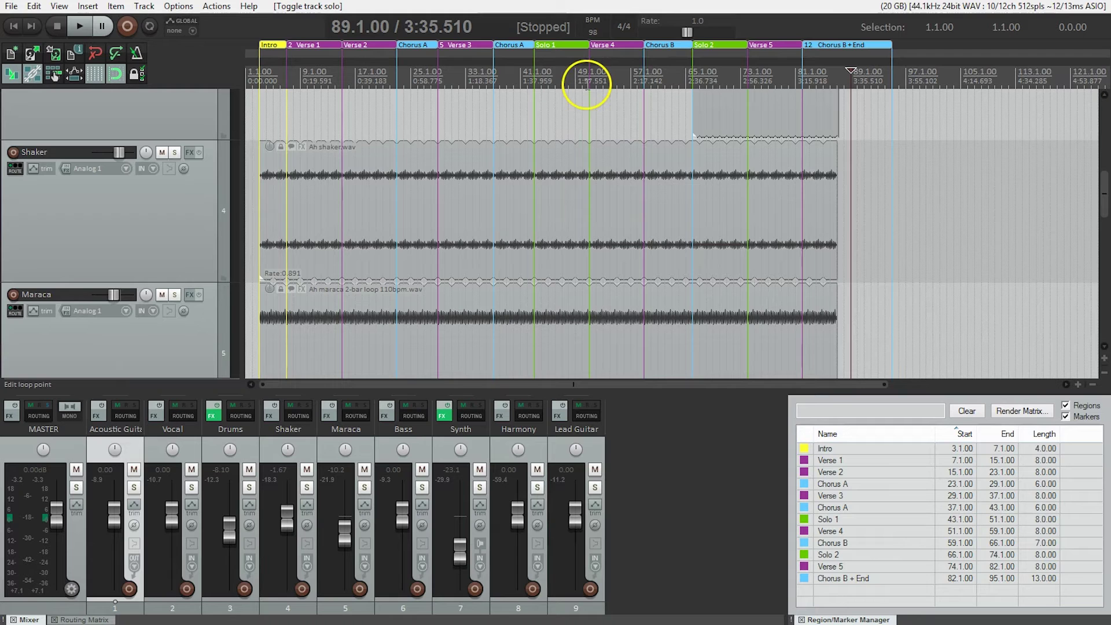
click(592, 81)
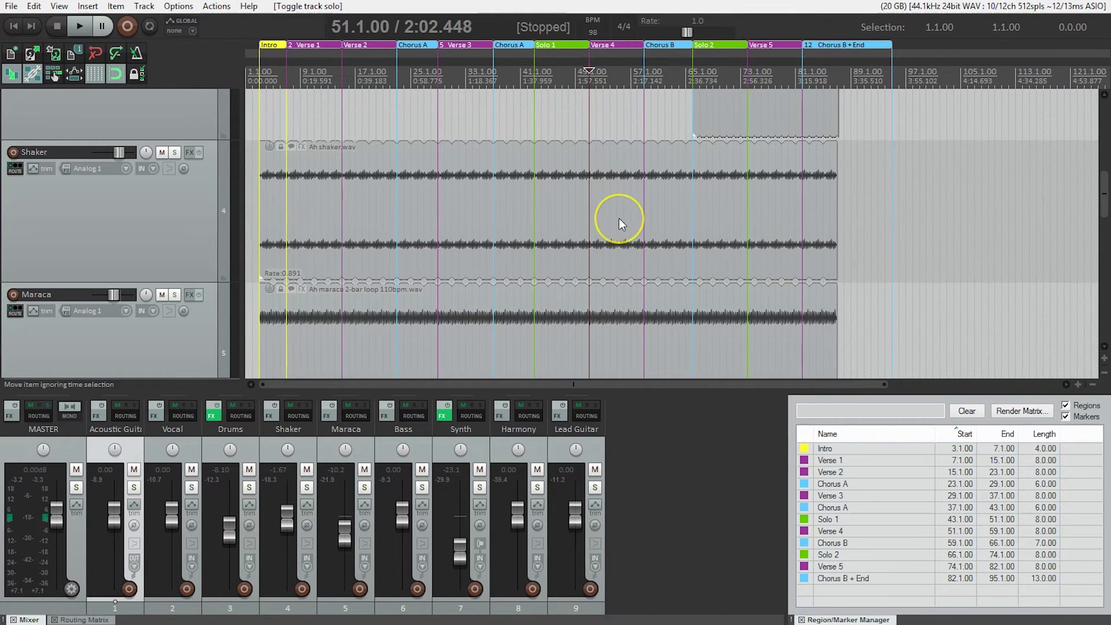
scroll(619, 223, up, 6)
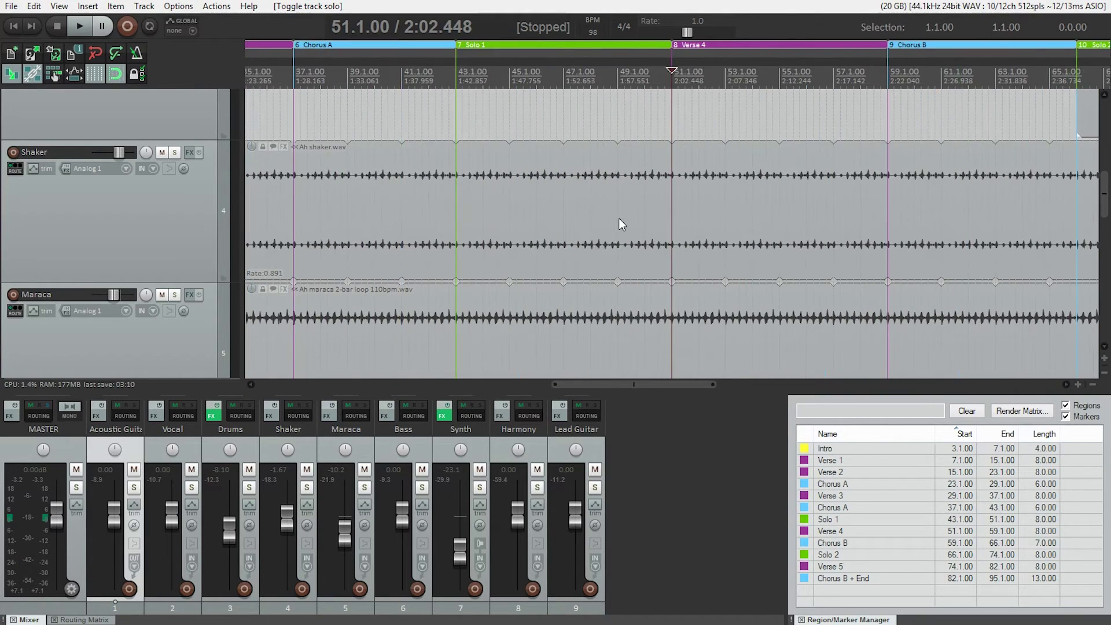
scroll(620, 225, up, 4)
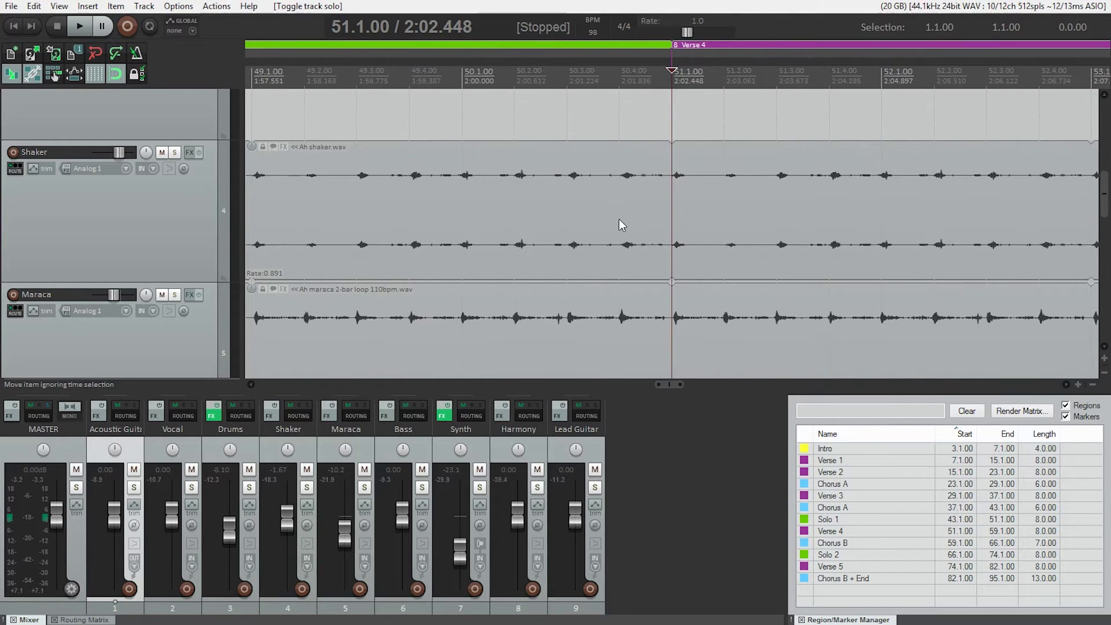
key(space)
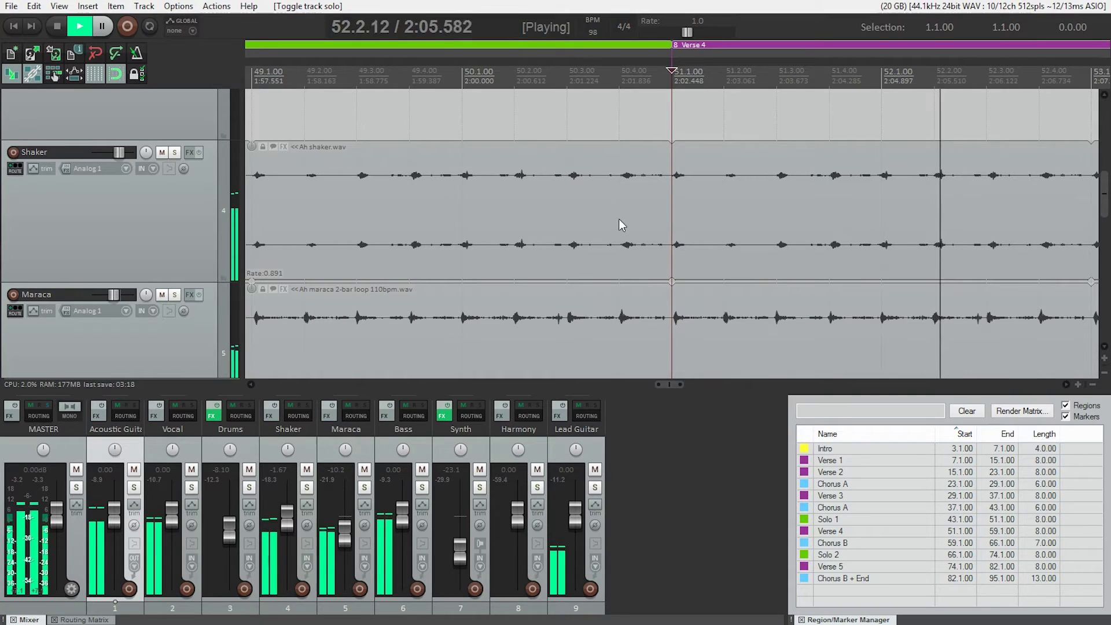
key(space)
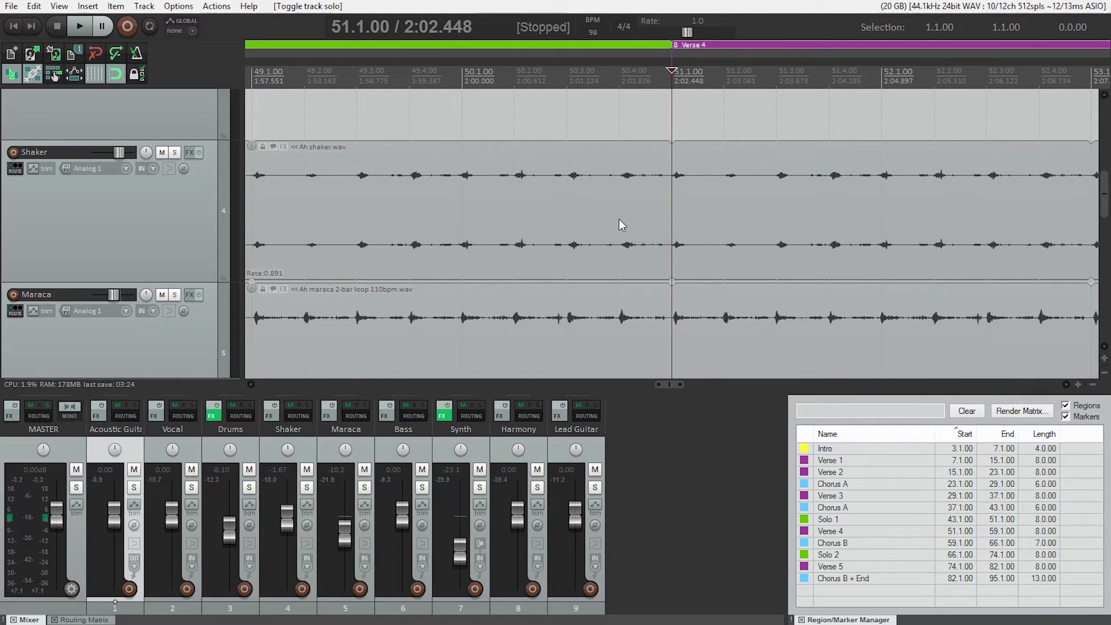
Split the Shaker and Maraca items together at the start of Verse 4, 51.1.00.
click(628, 227)
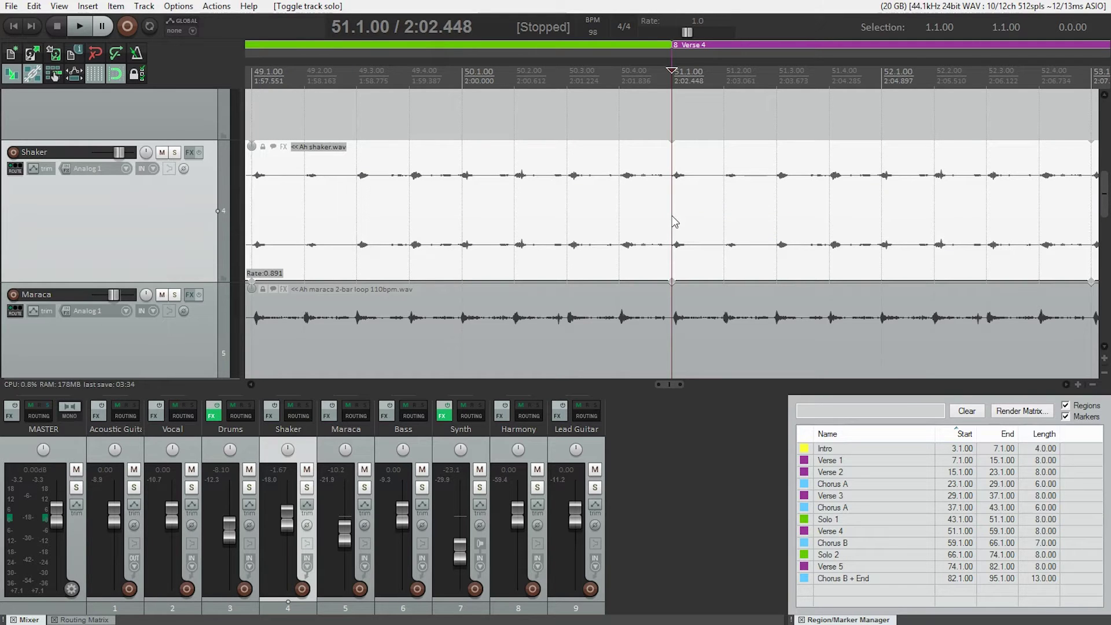
drag(674, 248, 681, 331)
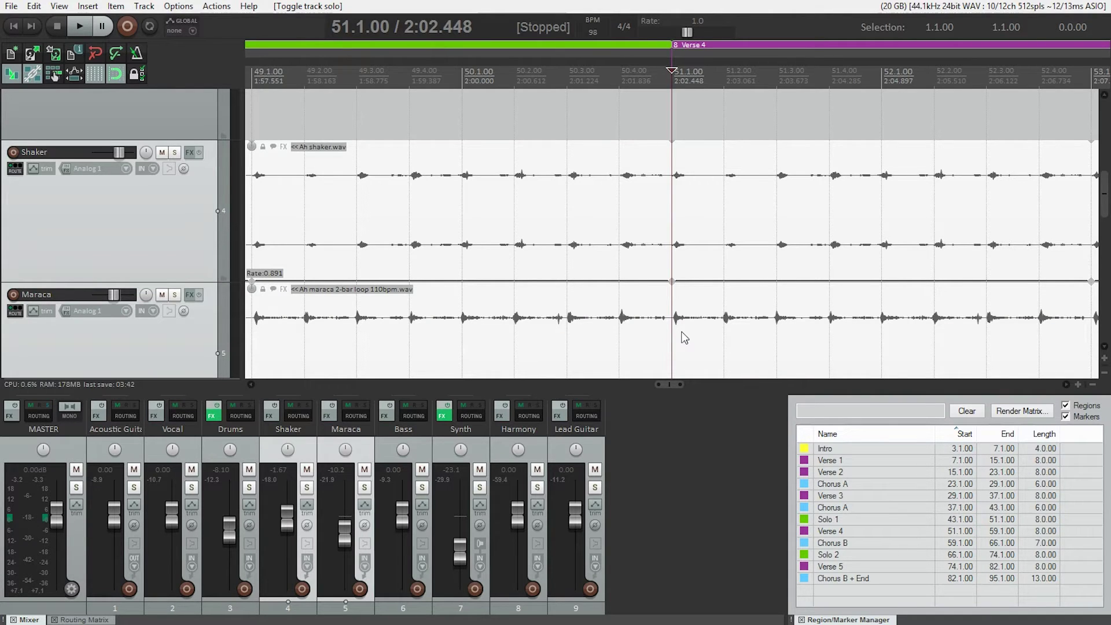
key(s)
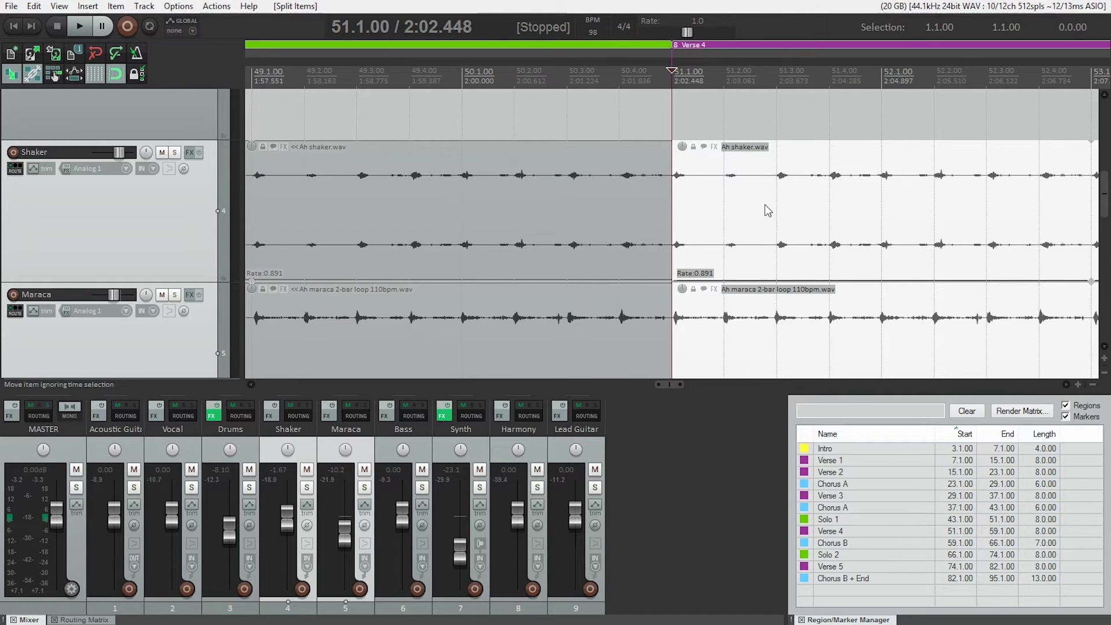
Play the full arrangement from the start of Chorus B at 59.1.00.
scroll(768, 210, down, 5)
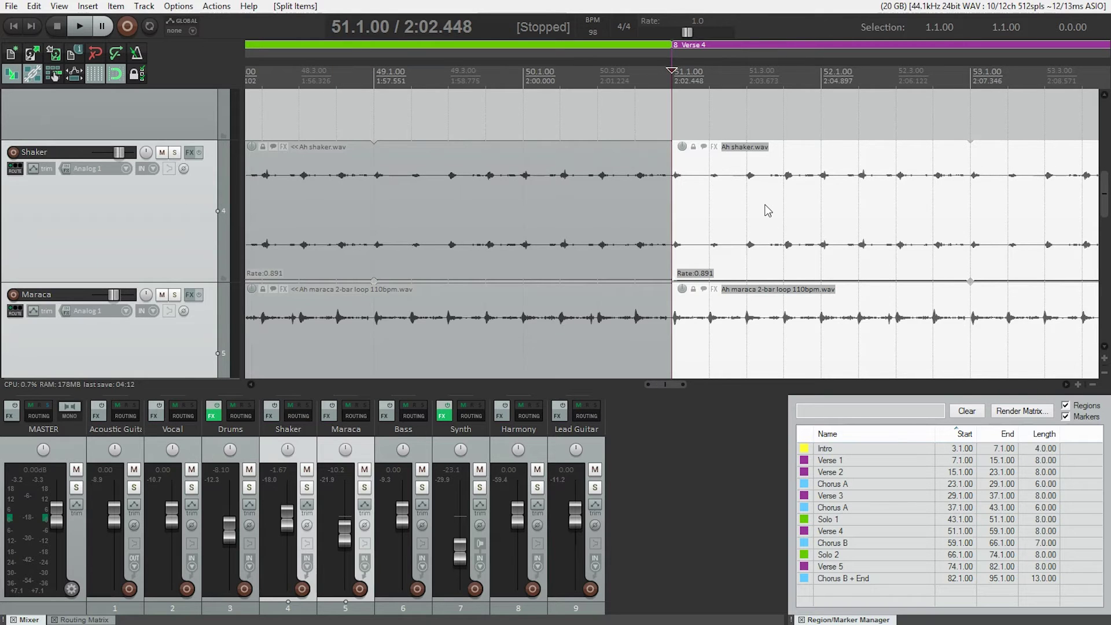
scroll(767, 217, down, 1)
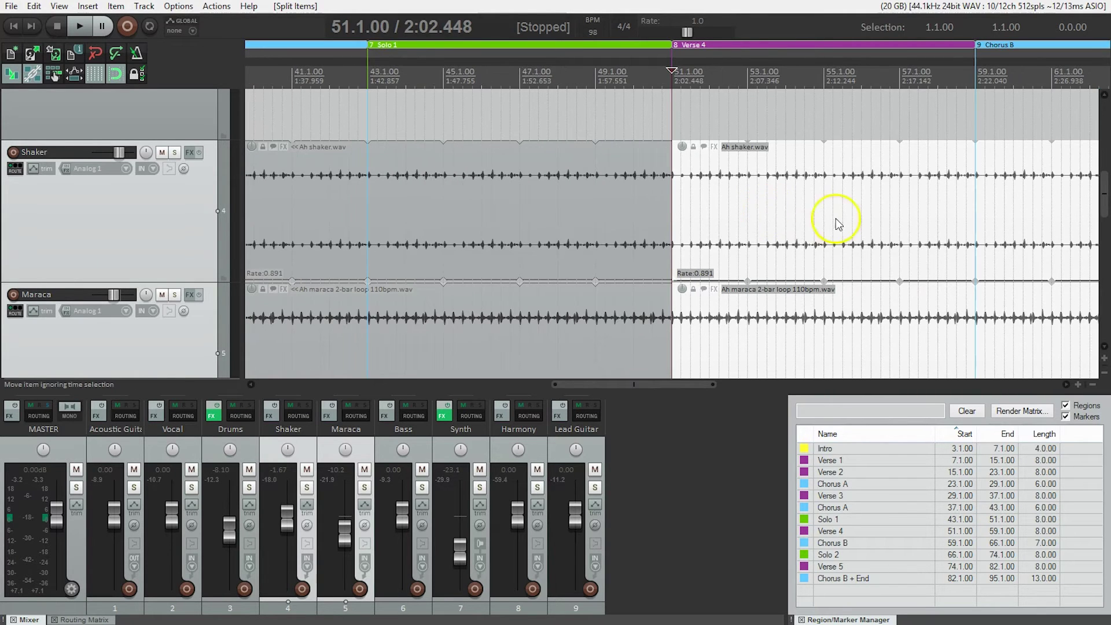
click(977, 190)
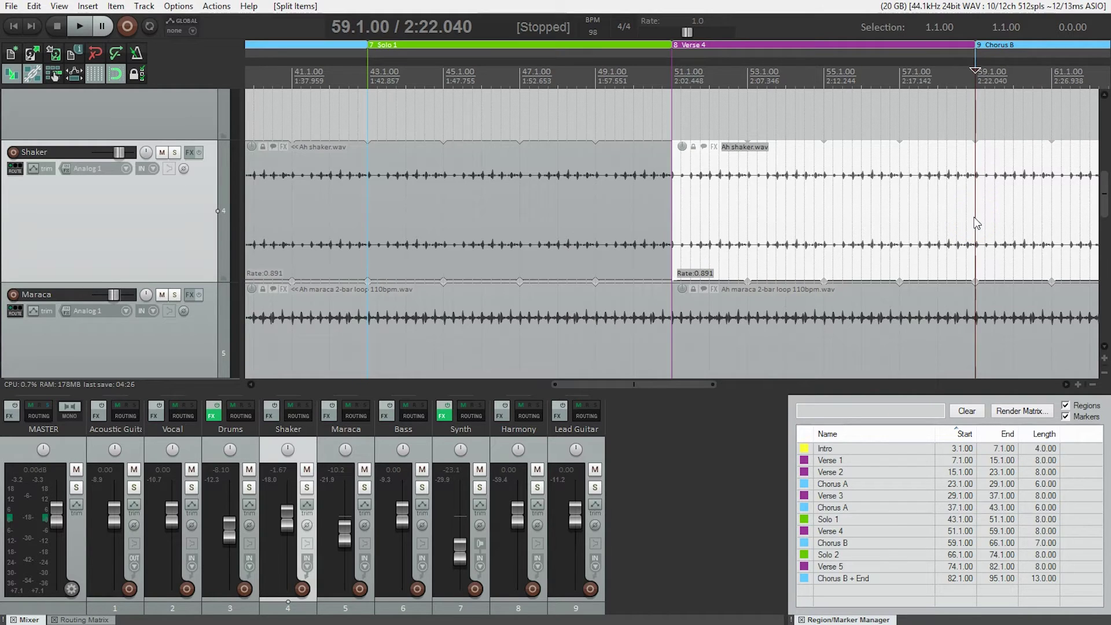
key(space)
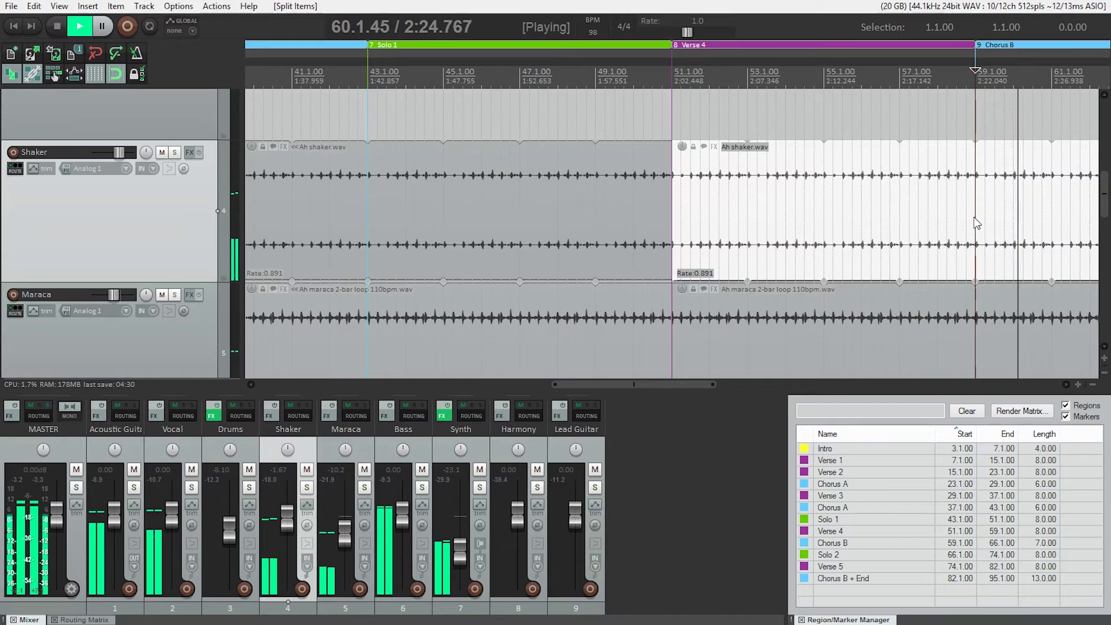
key(space)
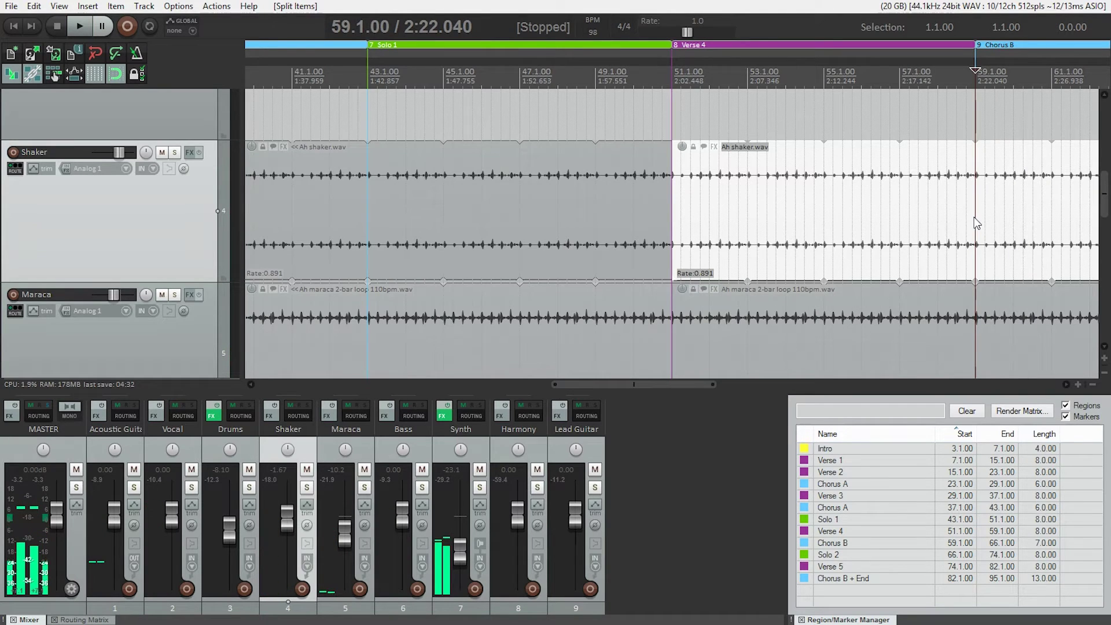
Split the Shaker and Maraca items together at the start of Chorus B, 59.1.00.
click(972, 225)
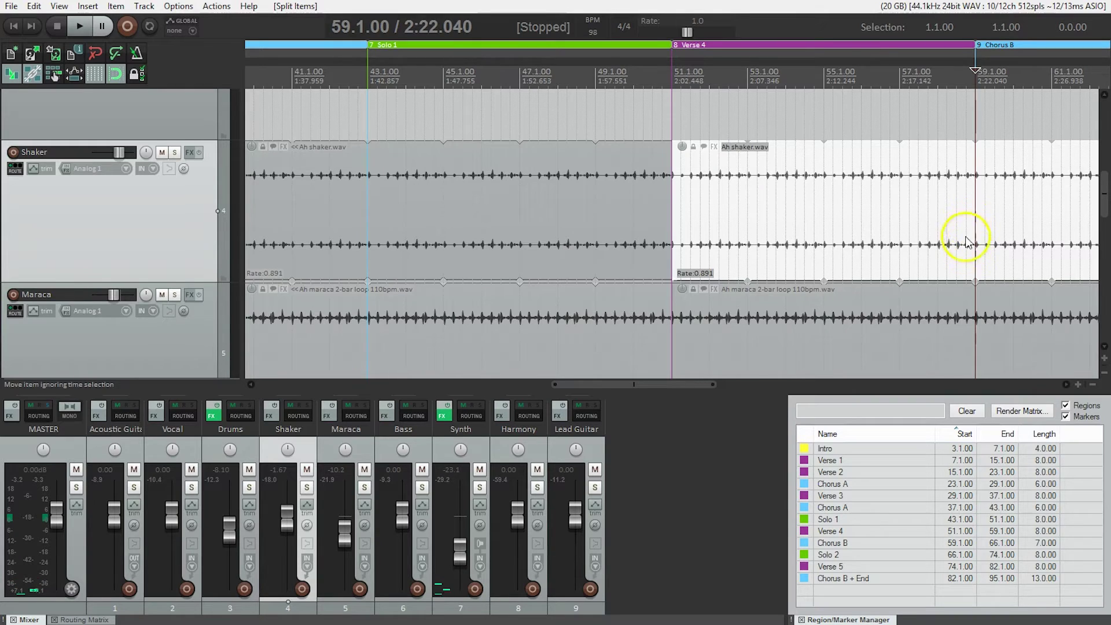
shift+click(954, 328)
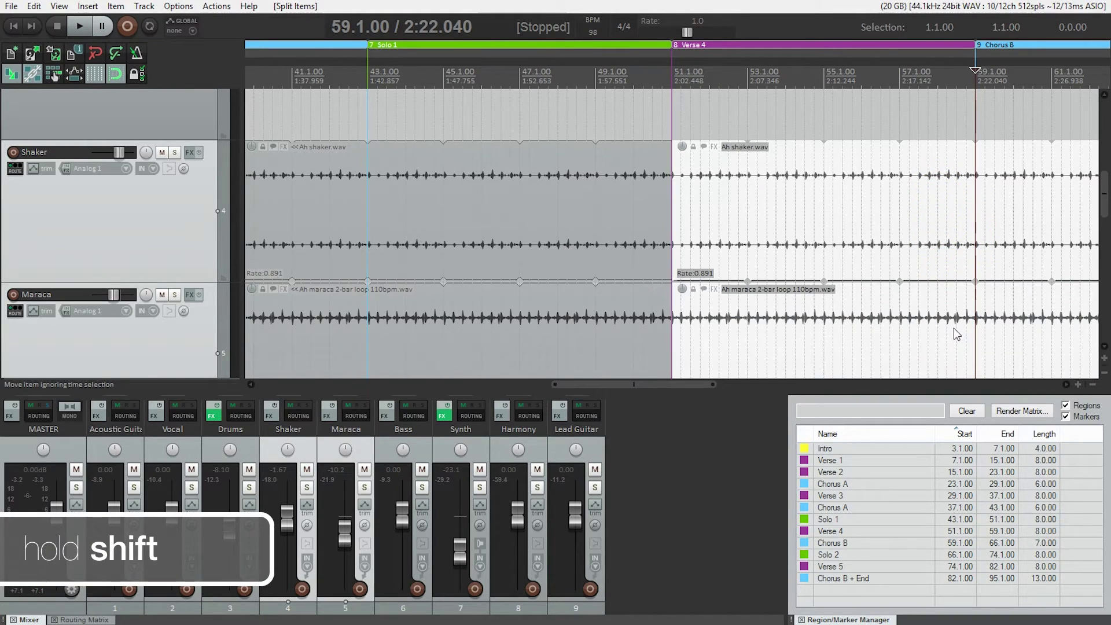
key(s)
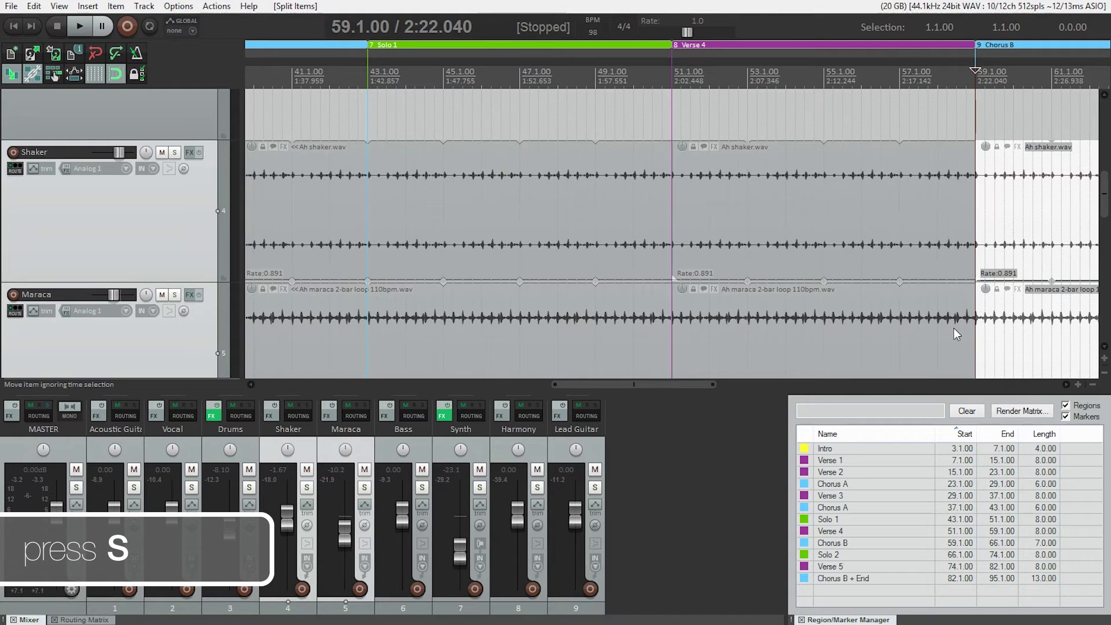
Delete the split Shaker and Maraca items together in Verse 4, between 51.1.00 and 59.1.00.
click(934, 247)
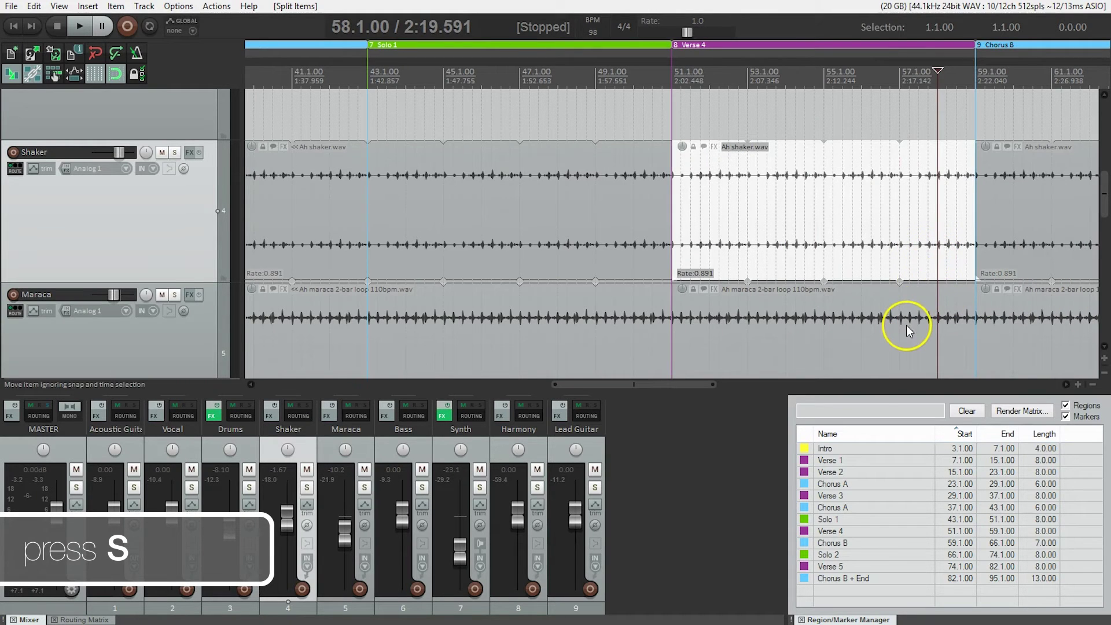
click(861, 293)
click(861, 238)
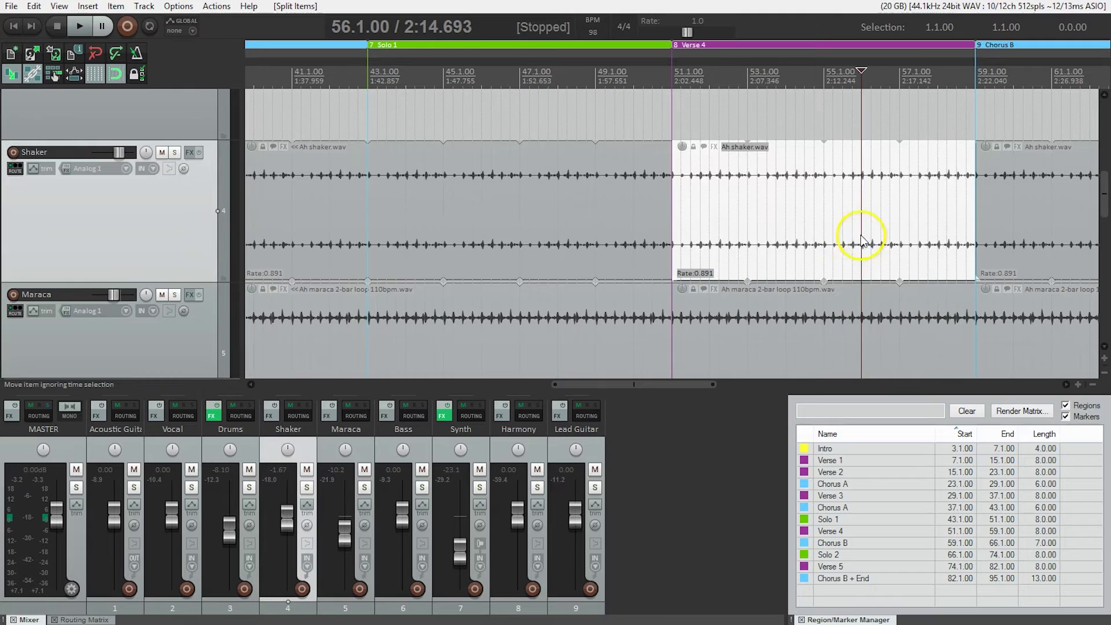
click(851, 315)
click(846, 226)
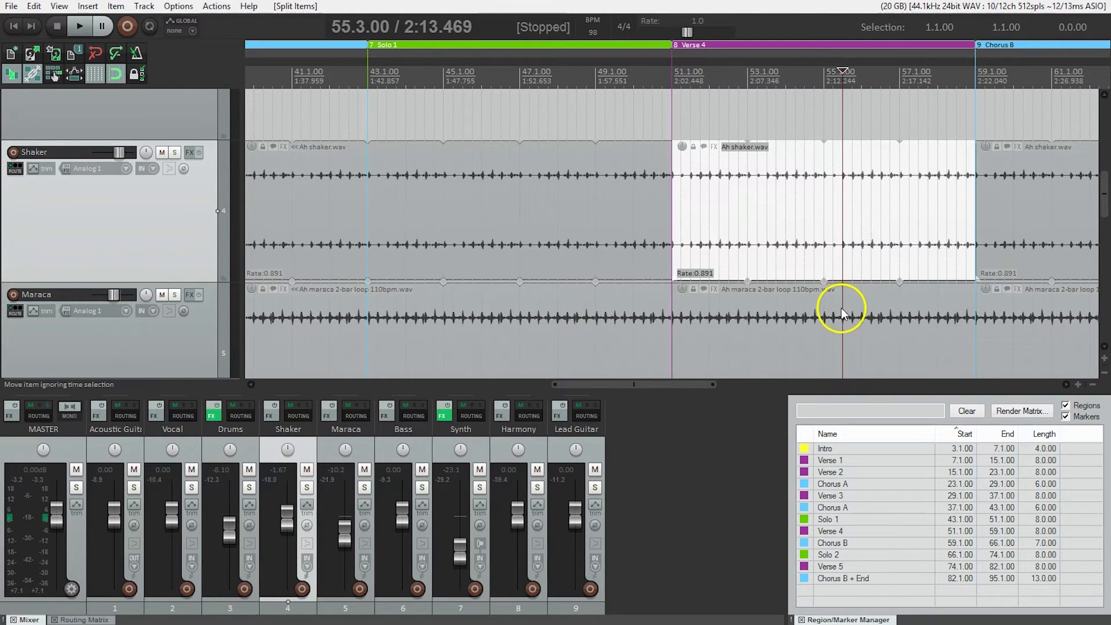
shift+click(835, 331)
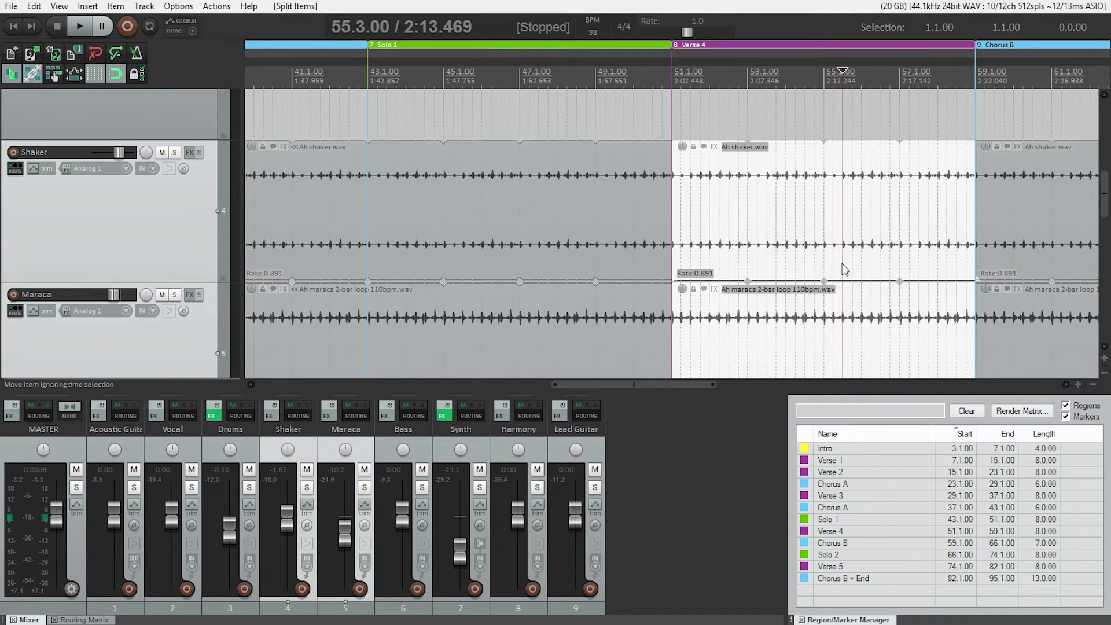
key(Delete)
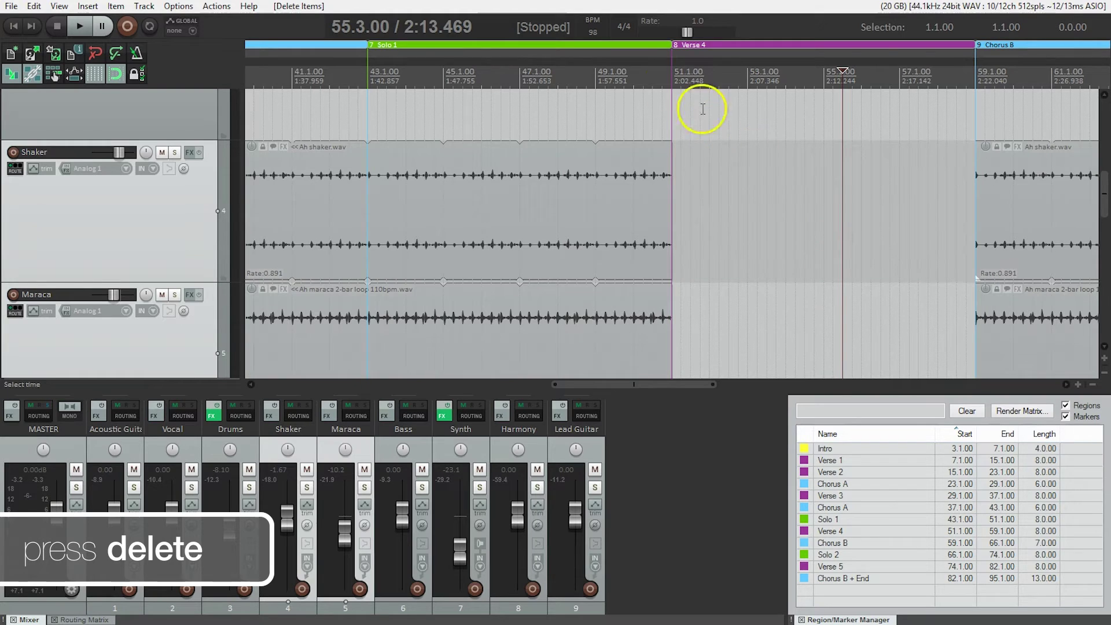
Play the transition from Solo 1 into Verse 4, starting at 50.1.00.
click(632, 72)
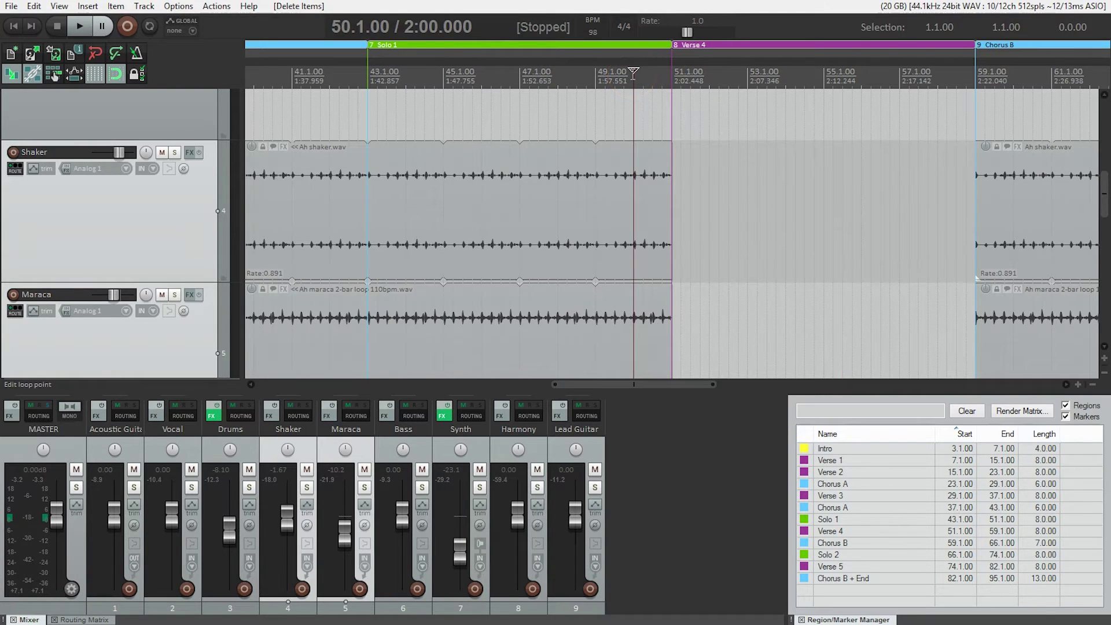
key(space)
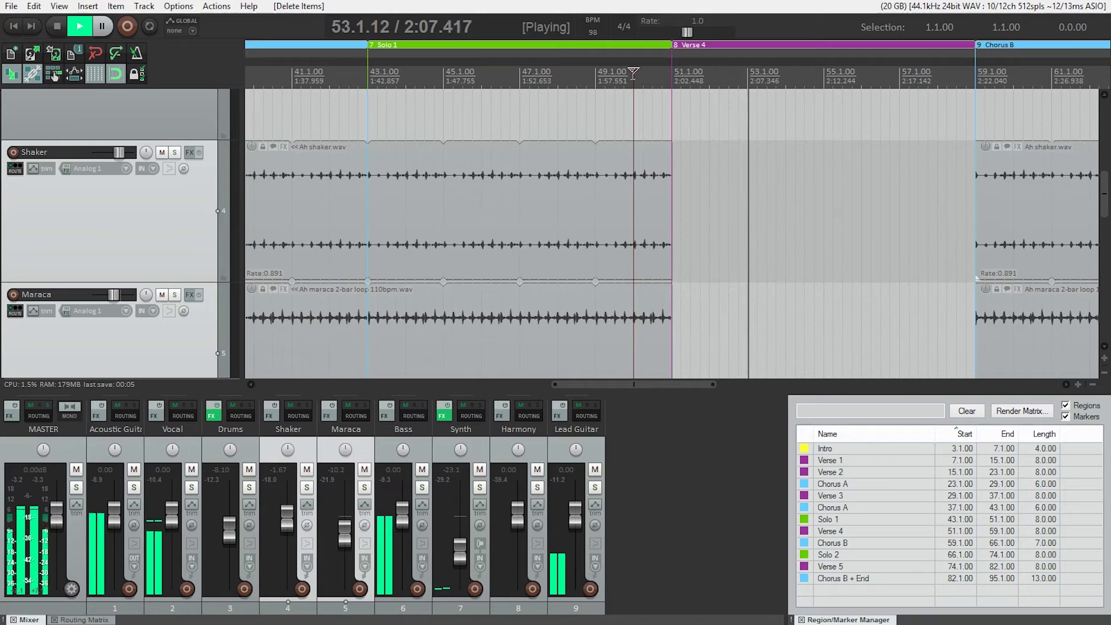
key(space)
Play the transition from Verse 4 into Chorus B, starting at 58.1.00.
click(937, 75)
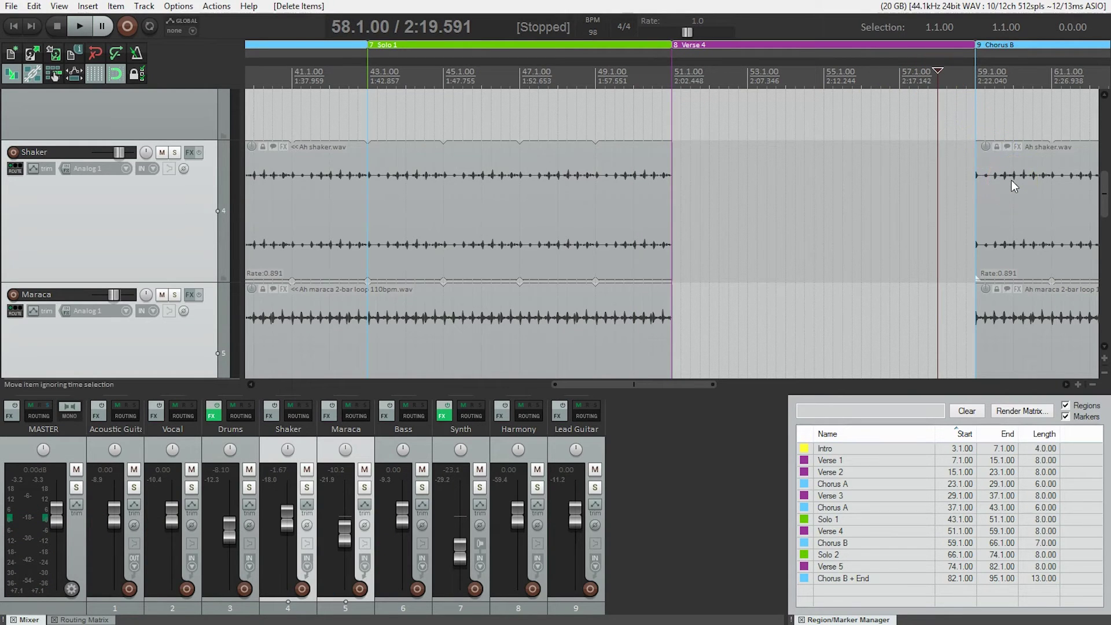
key(space)
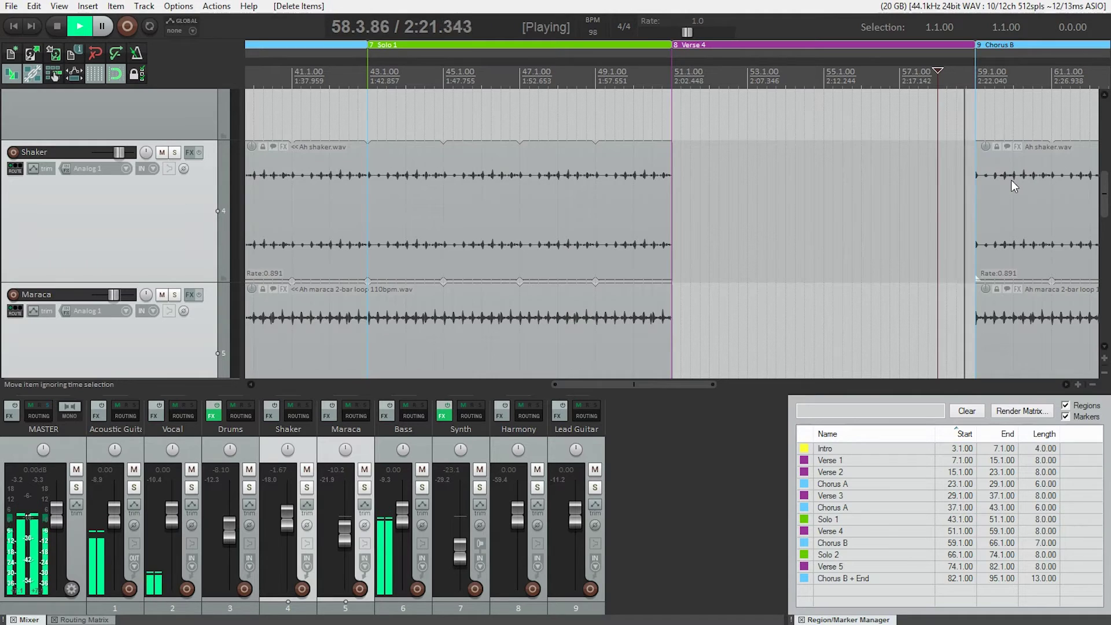
click(987, 194)
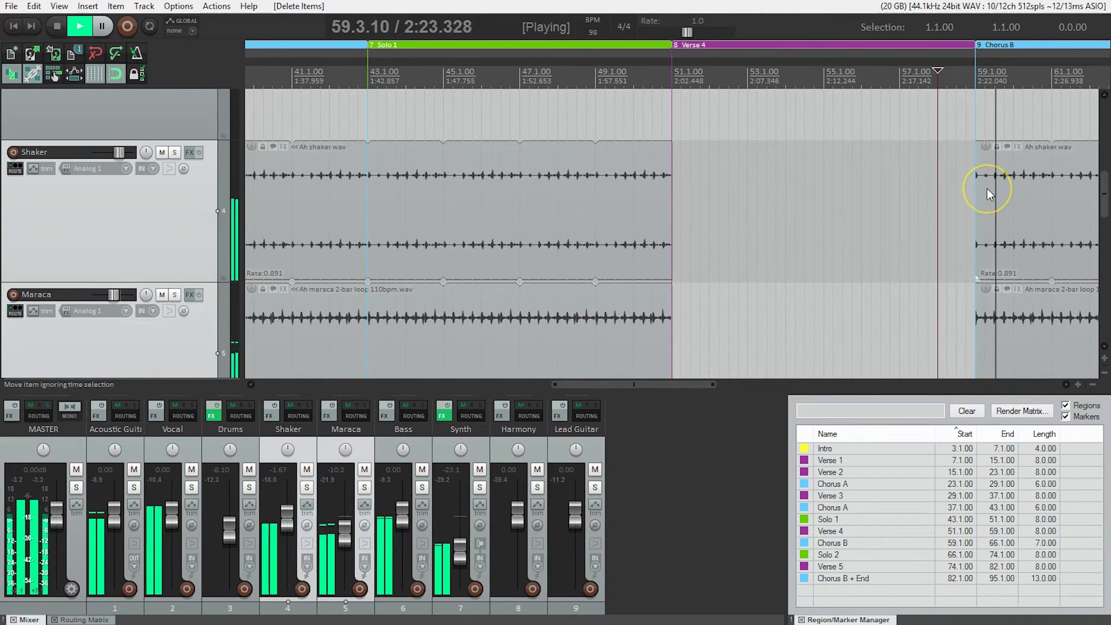
key(space)
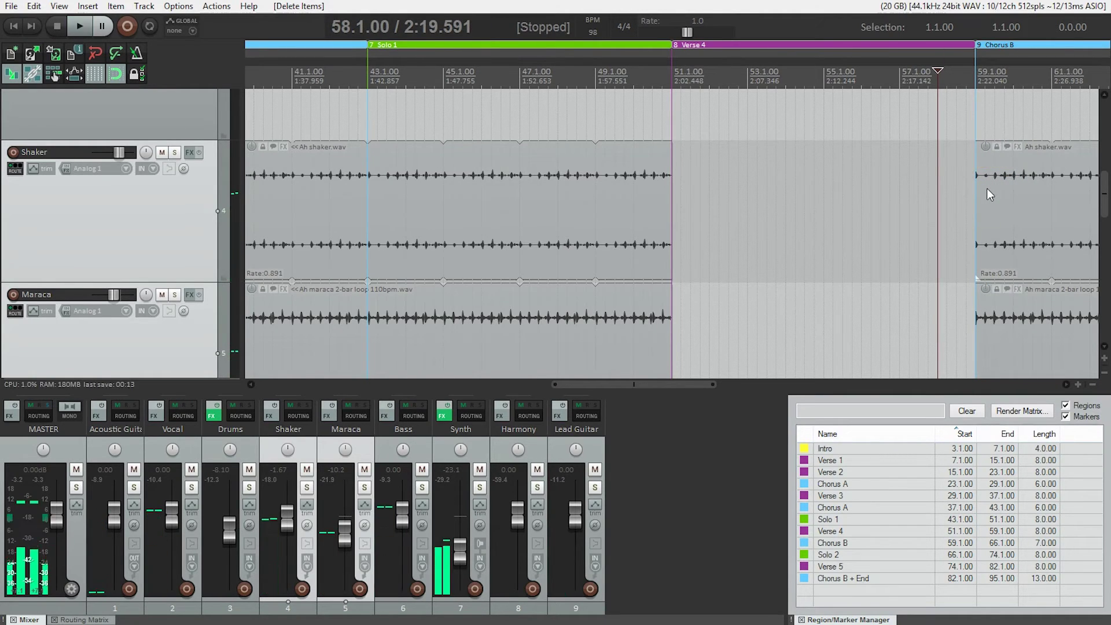
Play the end of Chorus B into Solo 2, starting at 64.1.00.
scroll(987, 195, down, 2)
drag(929, 183, 911, 183)
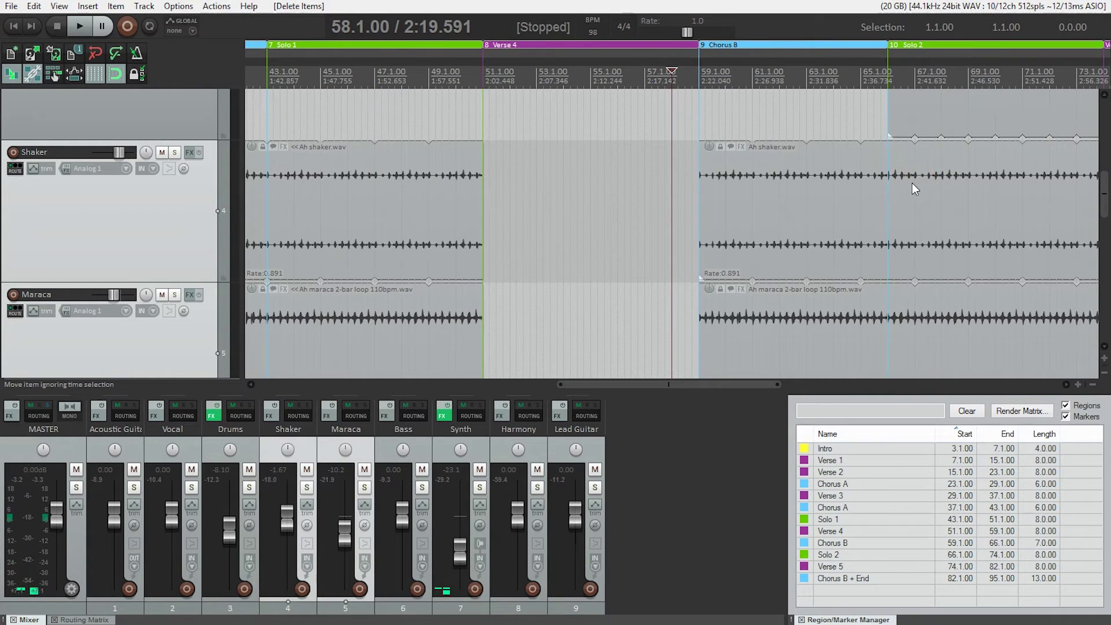
click(833, 72)
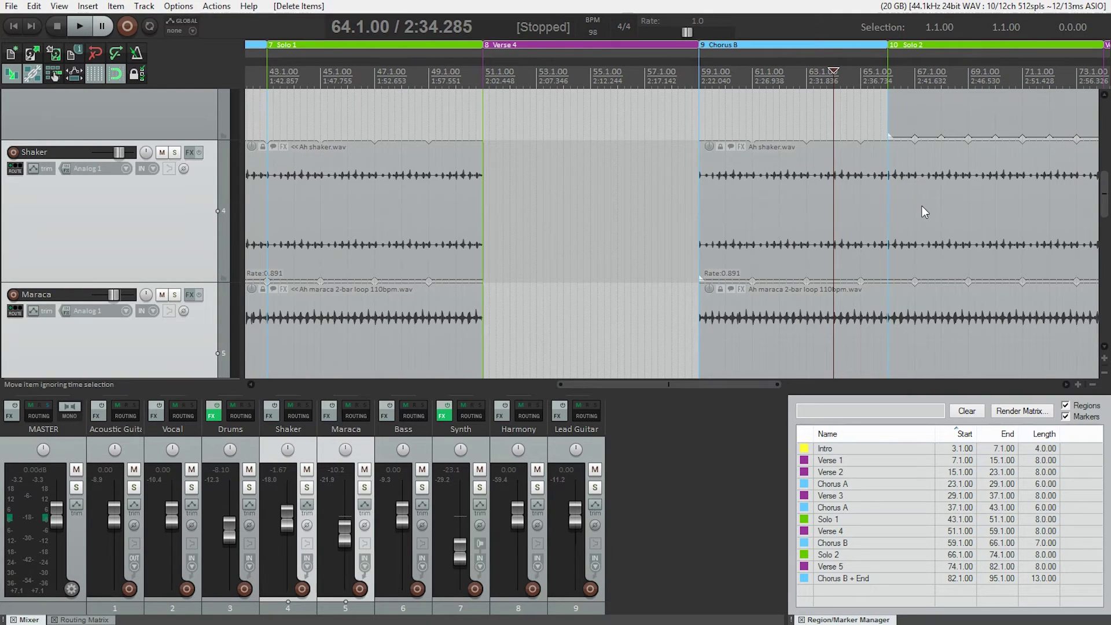
key(space)
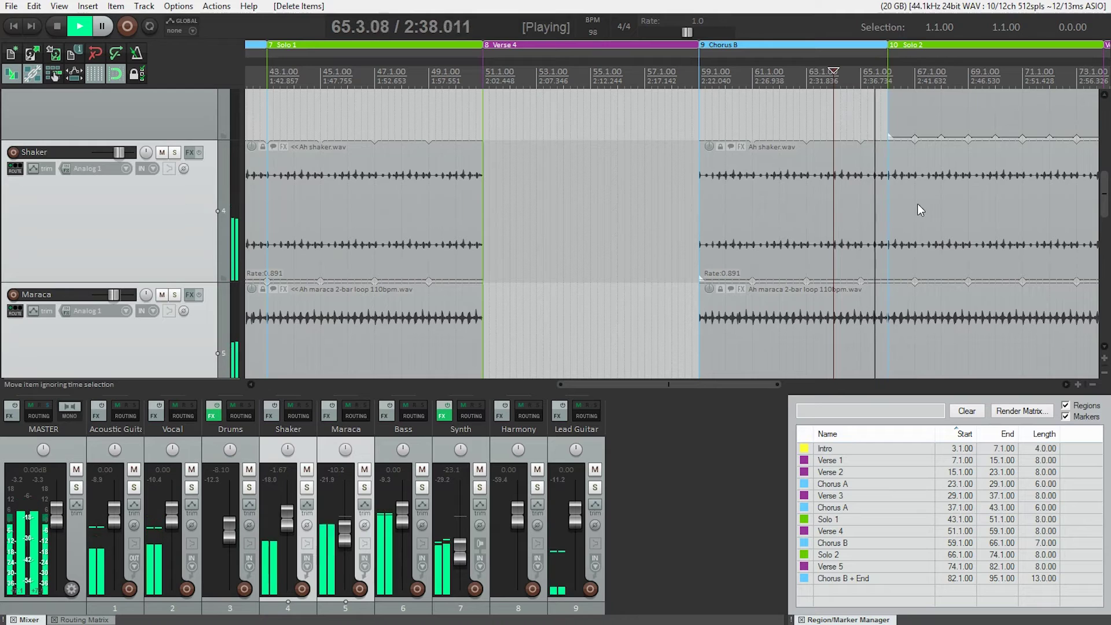
key(space)
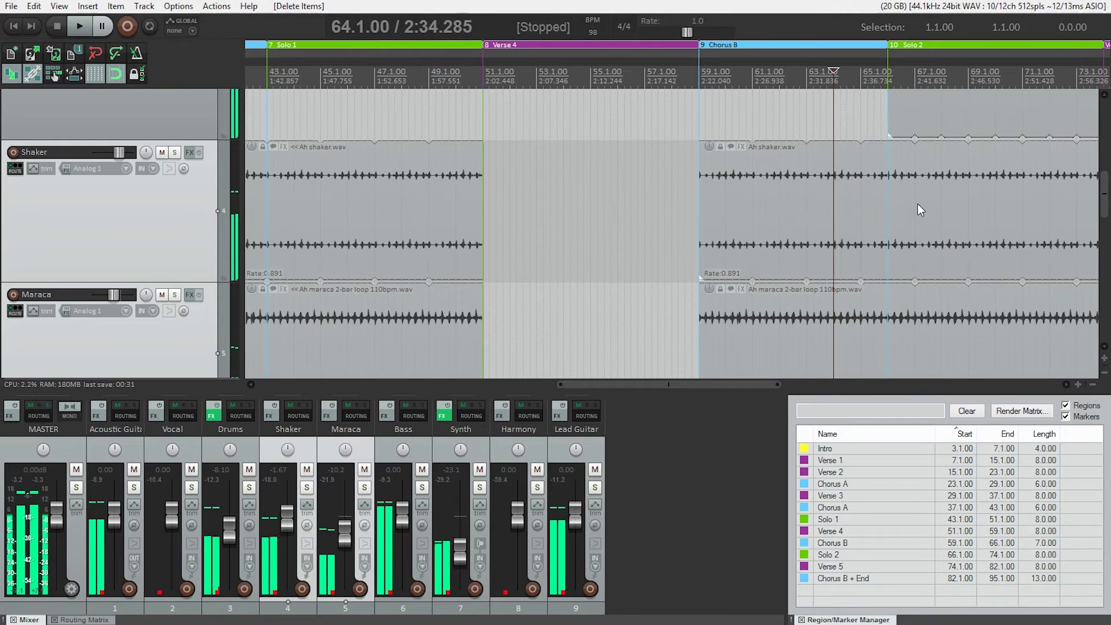
Split the Shaker and Maraca items together at the start of Solo 2, 66.1.00.
click(892, 202)
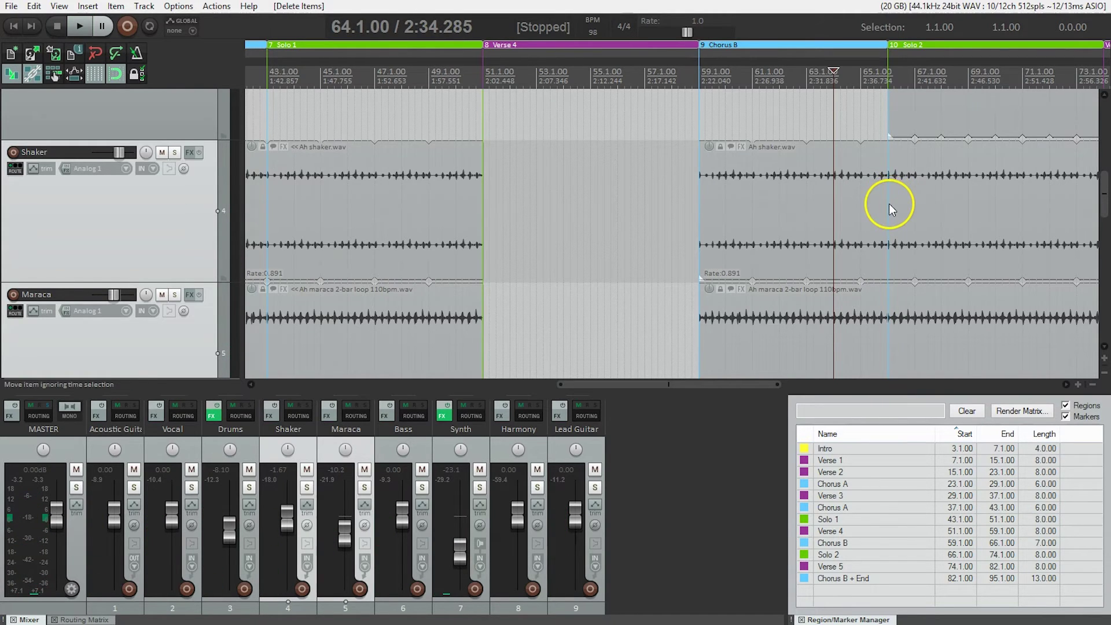
click(887, 203)
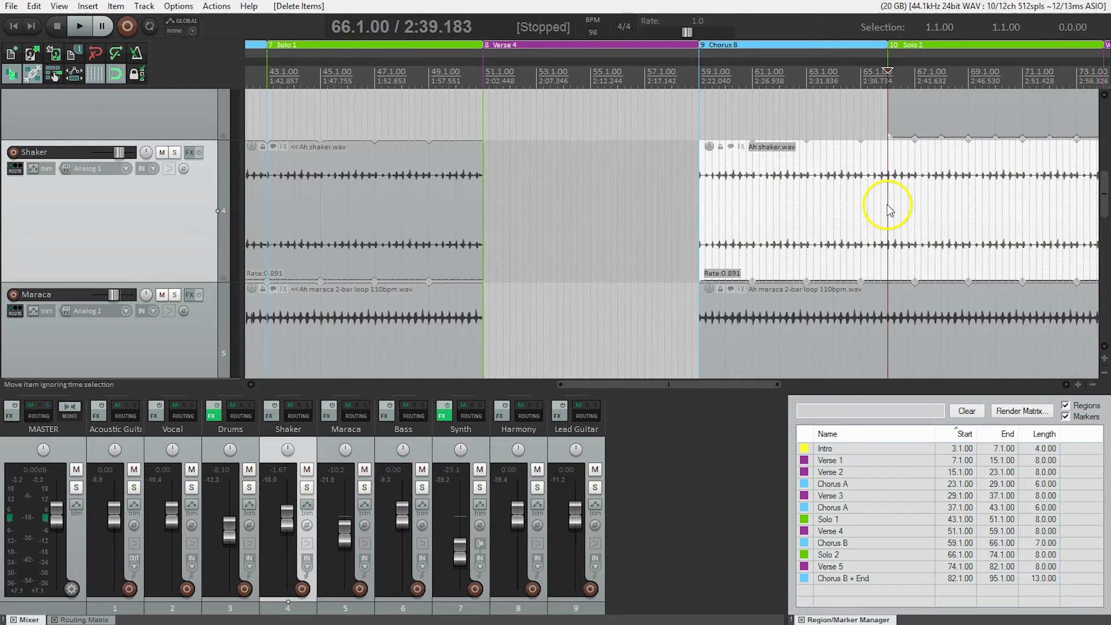
ctrl+click(890, 317)
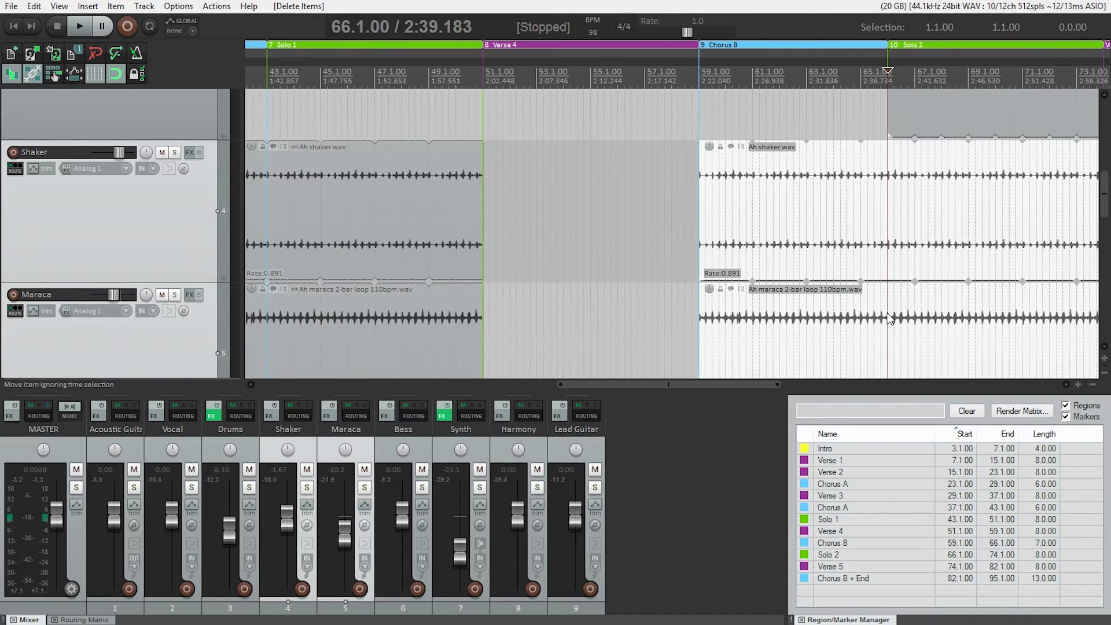
key(s)
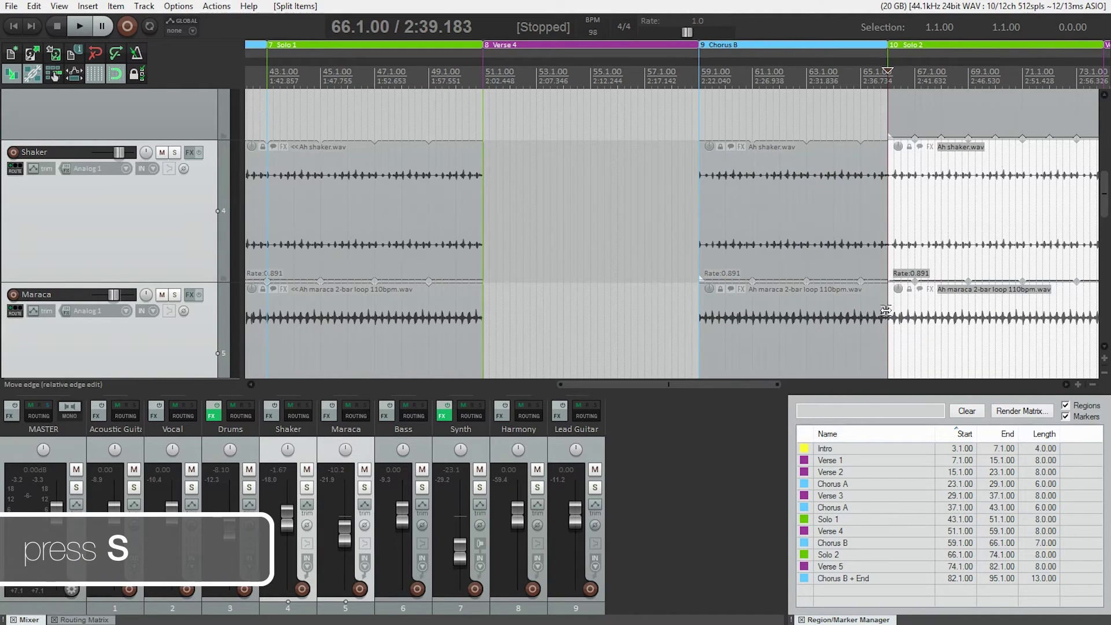
Shorten the Chorus B Shaker and Maraca items together so they end at 65.1.00, one bar before Solo 2.
click(876, 226)
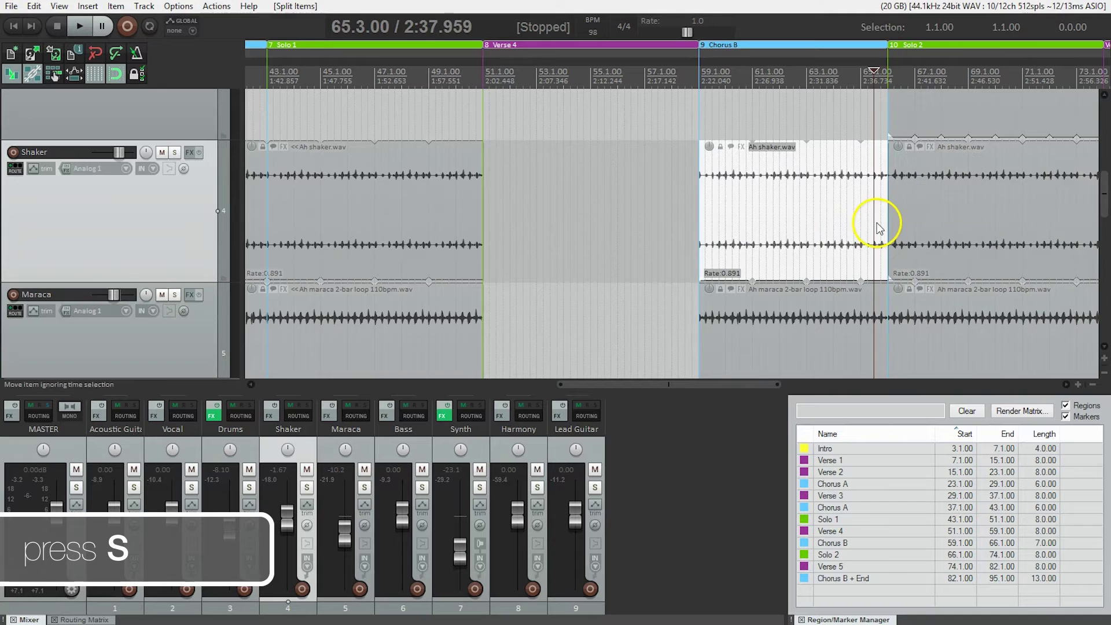
ctrl+click(872, 325)
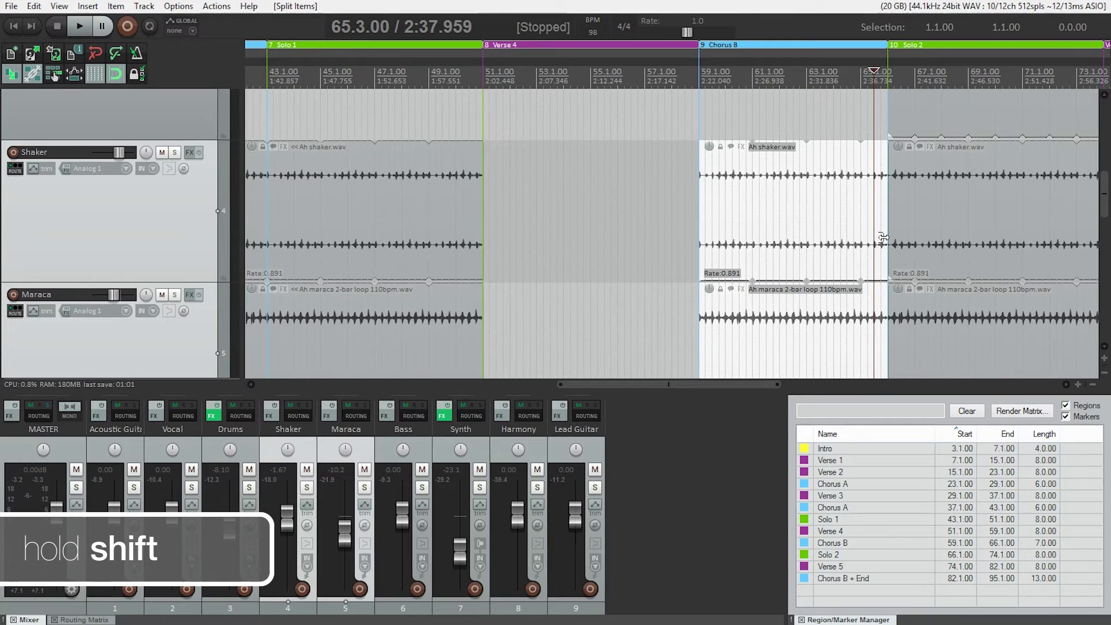
drag(882, 238, 882, 237)
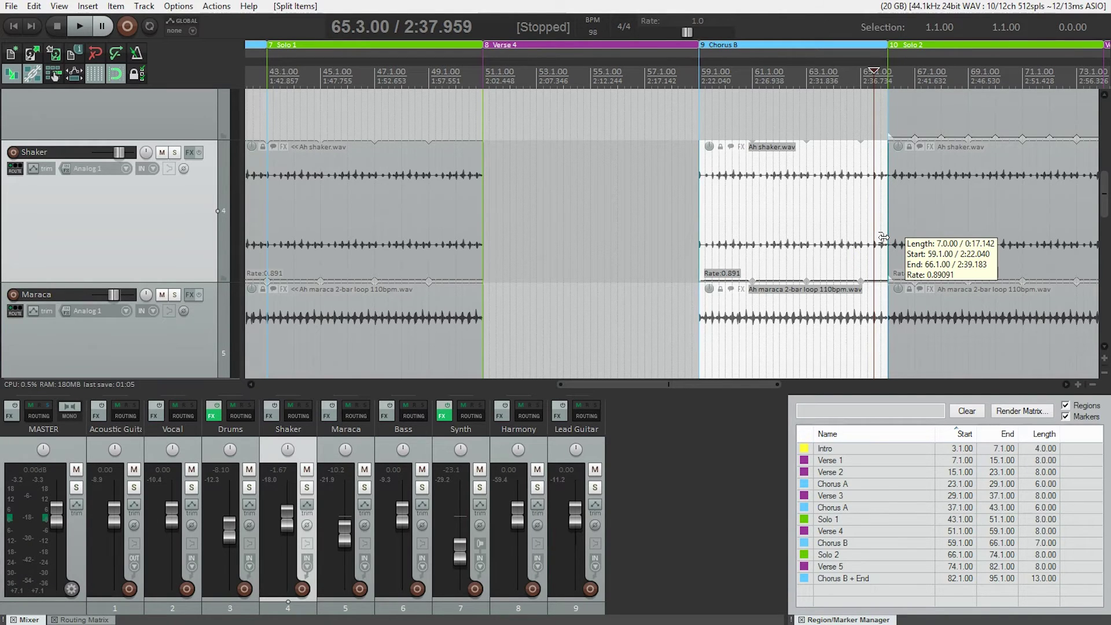
drag(883, 237, 855, 243)
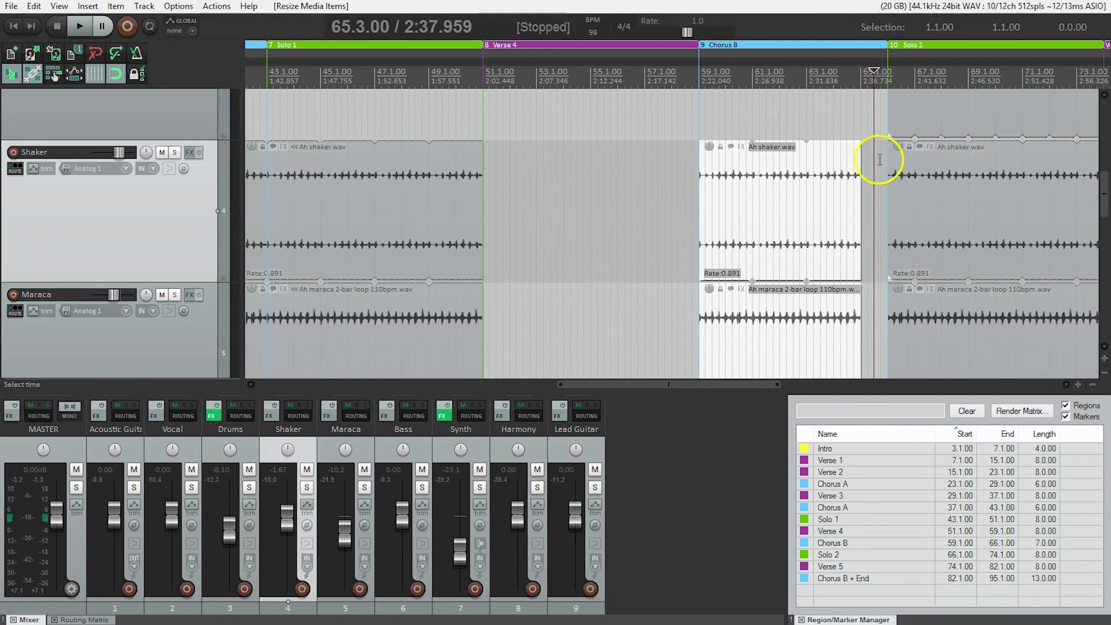
Play from 63.2.00 through the Shaker and Maraca gap into Solo 2.
click(813, 76)
key(space)
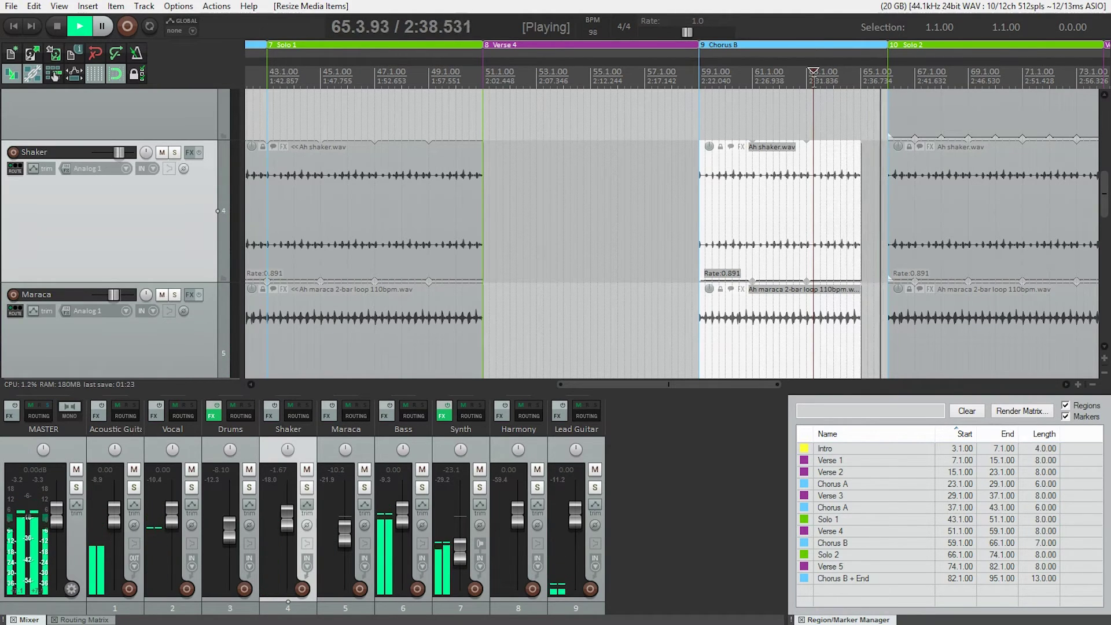
key(space)
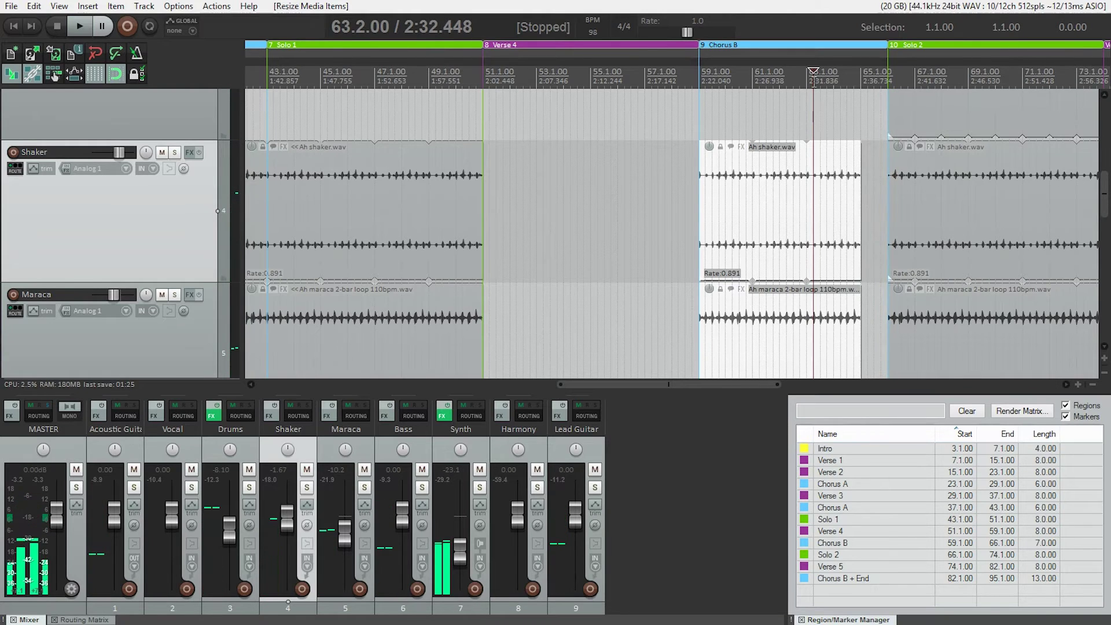
Extend the Chorus B Shaker and Maraca items just past the hit at 65.1.00 and fade out both ends after that hit.
click(866, 77)
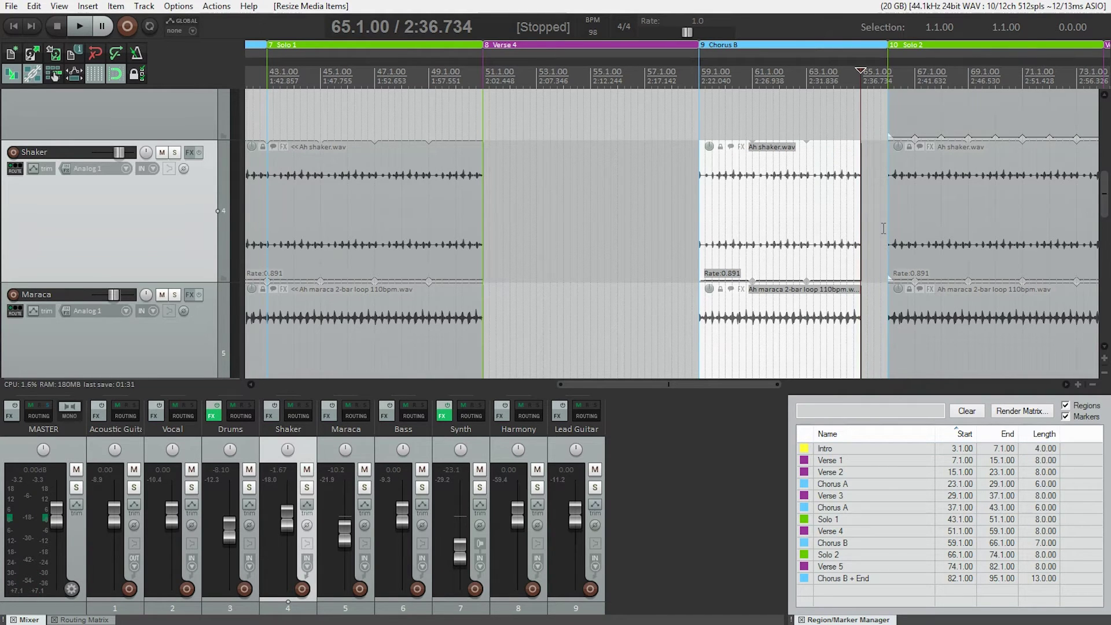
scroll(884, 228, up, 10)
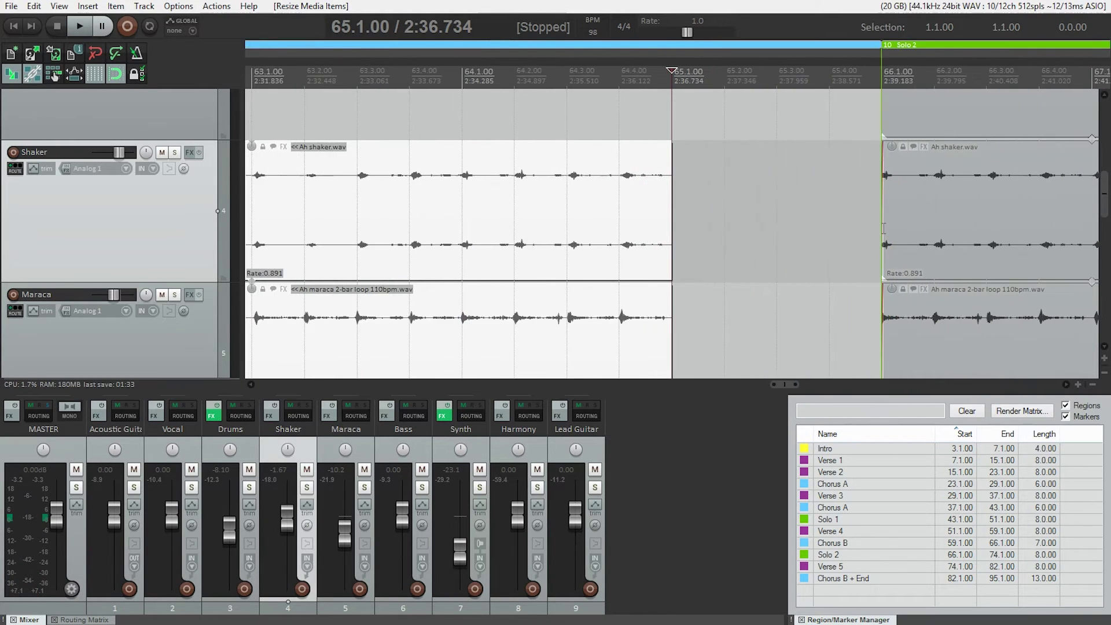
scroll(884, 228, up, 2)
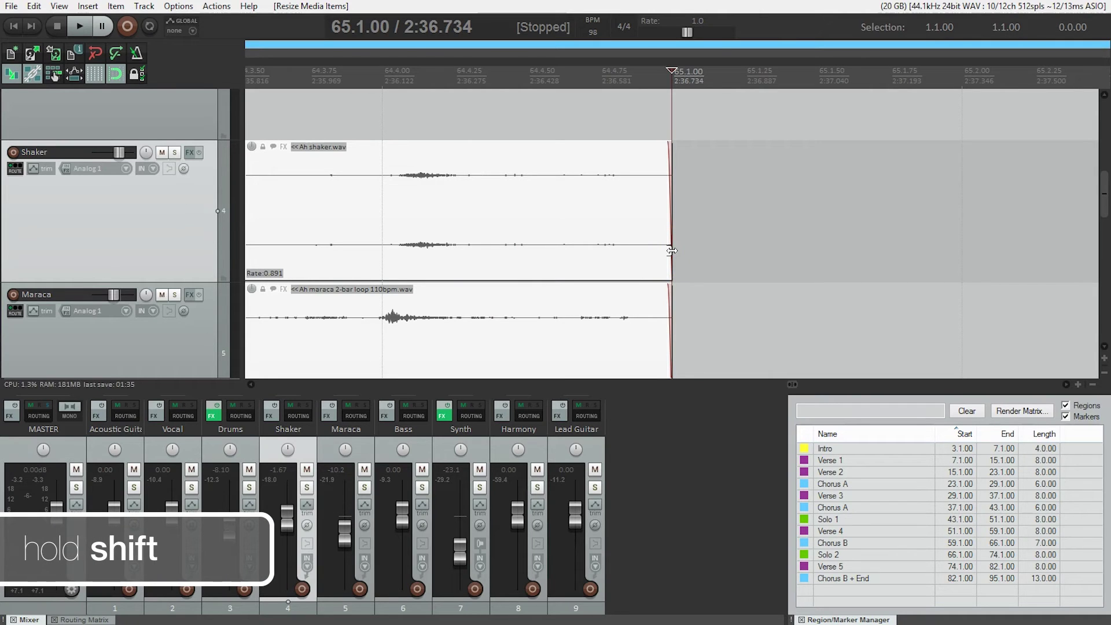
drag(667, 209, 794, 208)
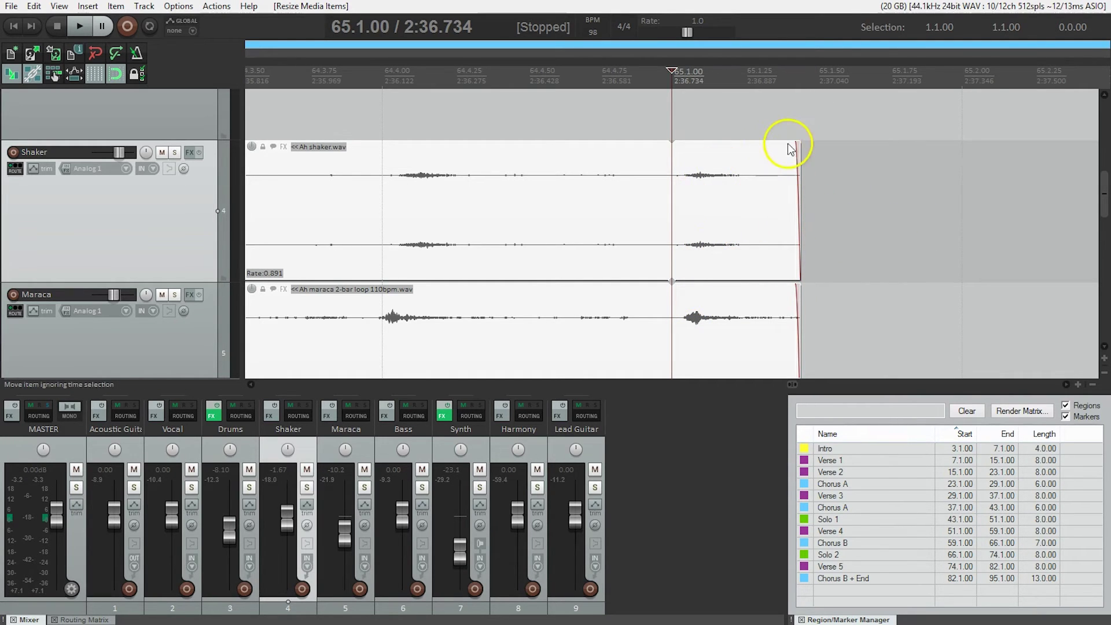
drag(796, 147, 727, 156)
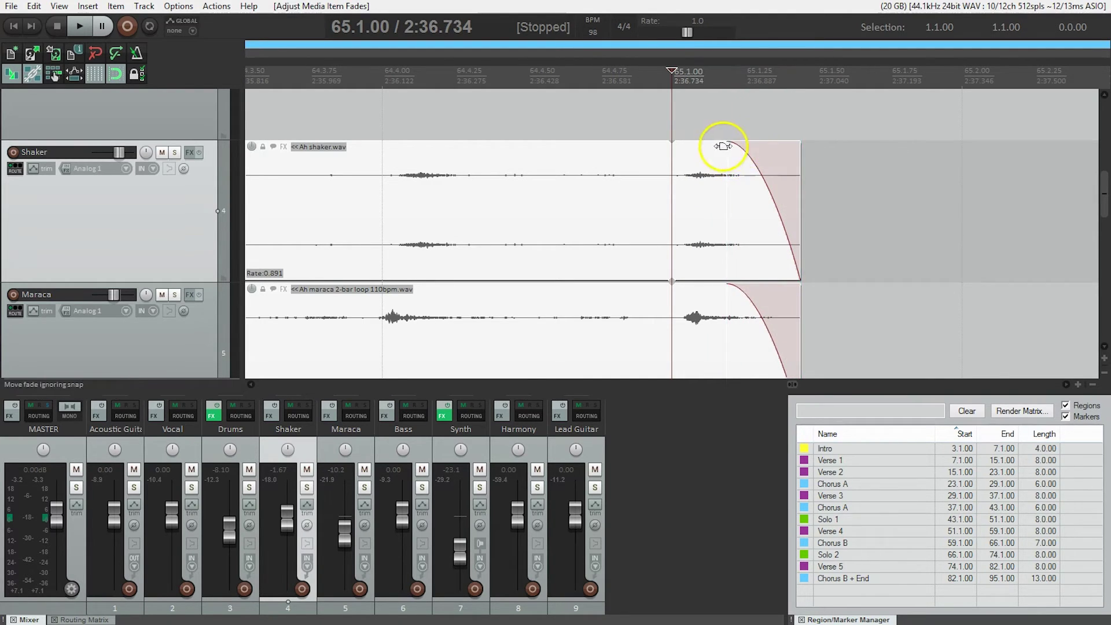
Play the faded Shaker and Maraca ending into Solo 2, starting at 64.1.00.
scroll(837, 279, down, 3)
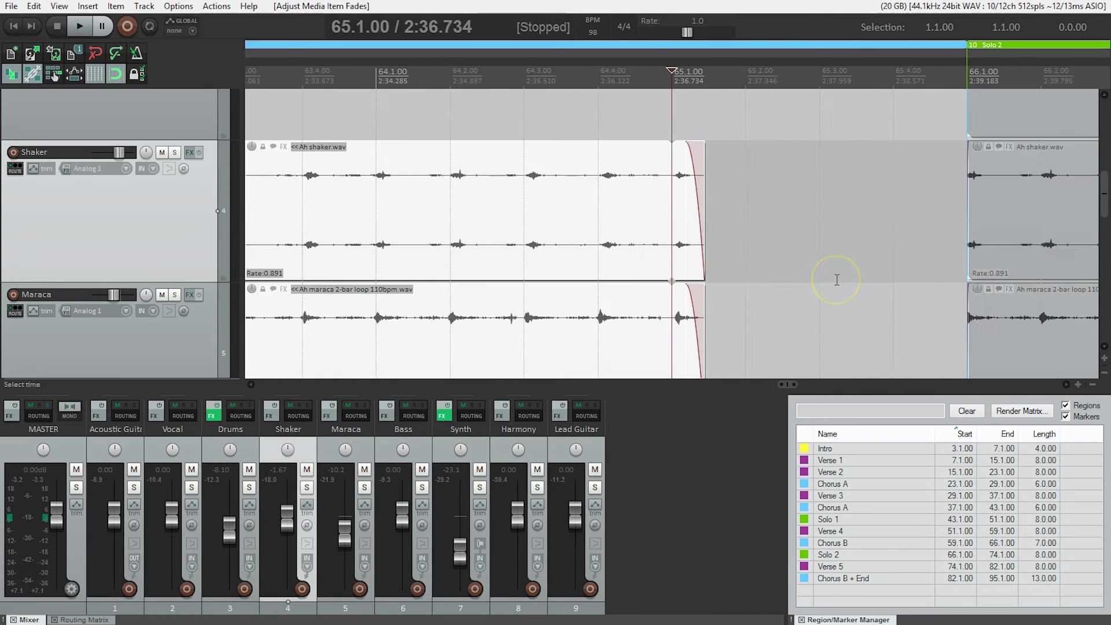
scroll(837, 279, down, 2)
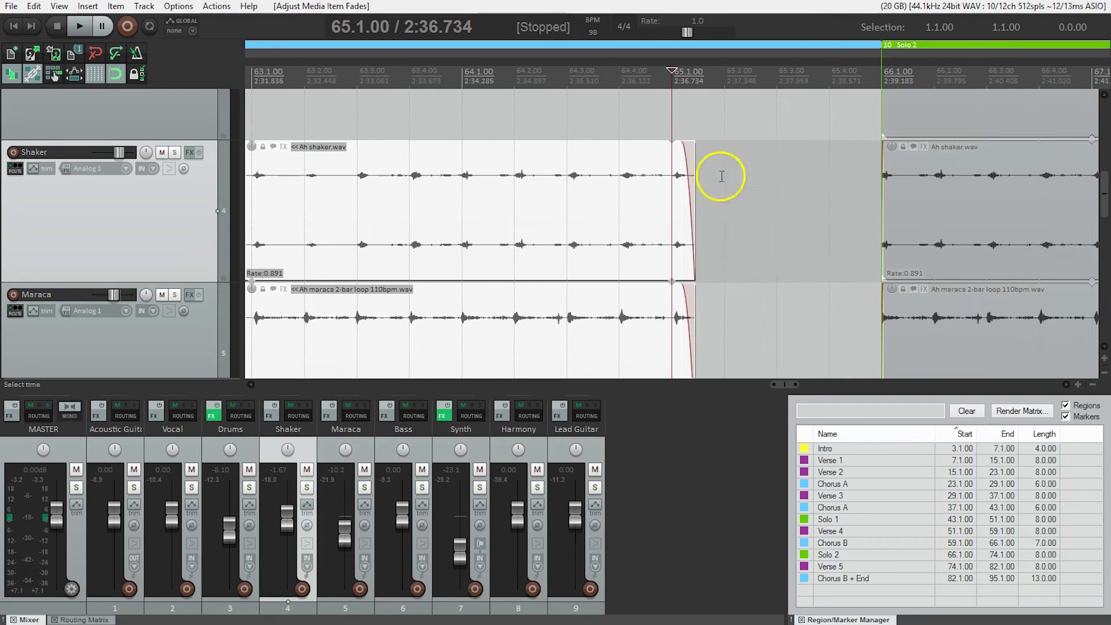
click(463, 79)
key(space)
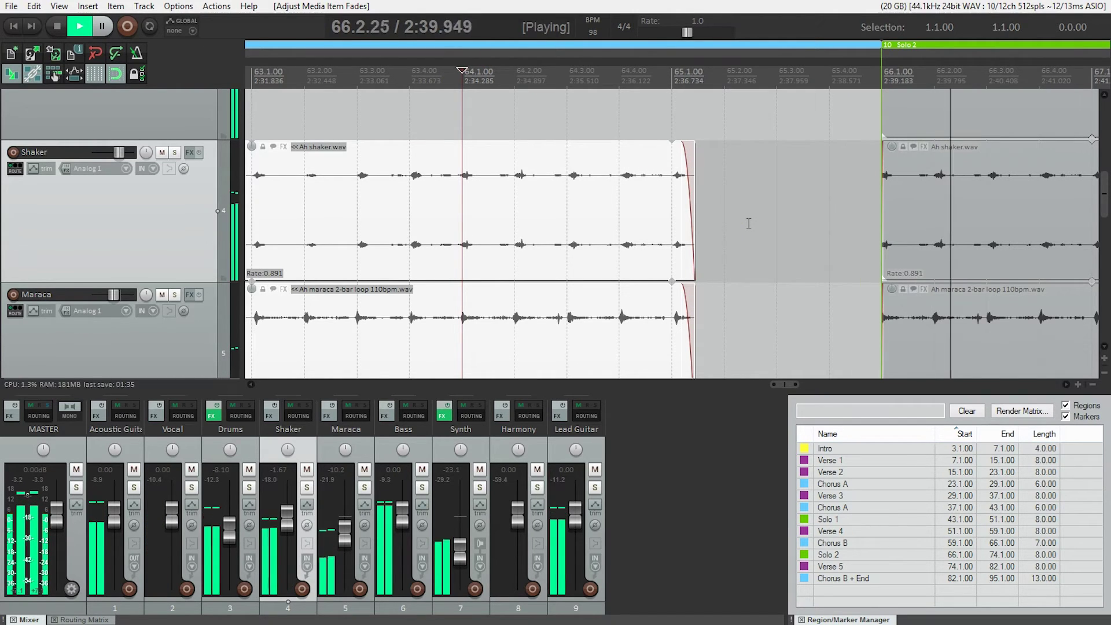
key(space)
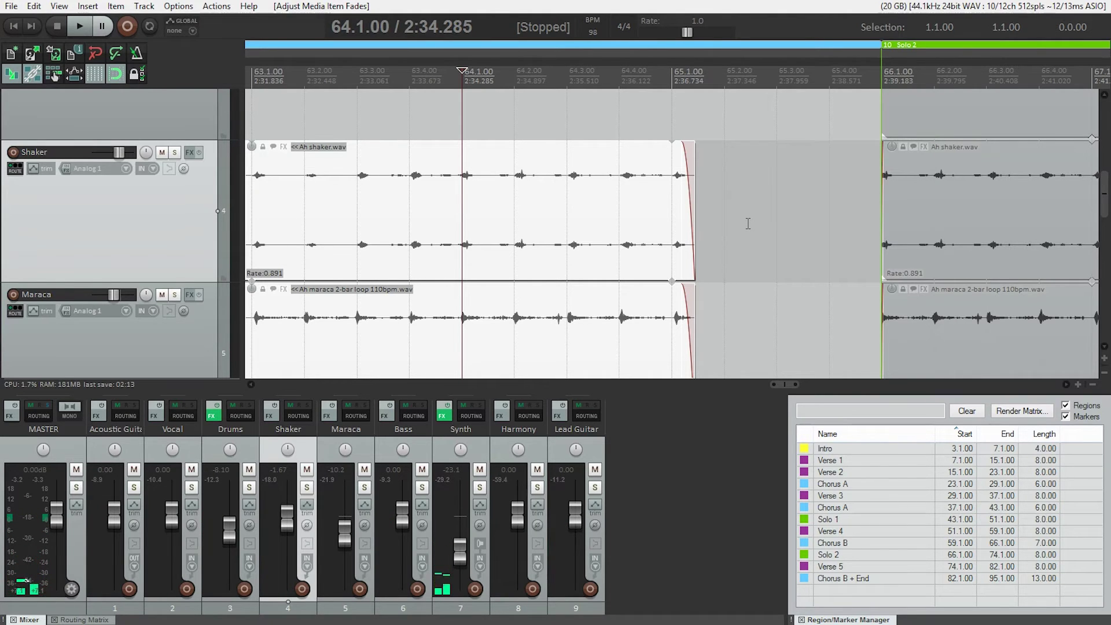
scroll(748, 223, down, 6)
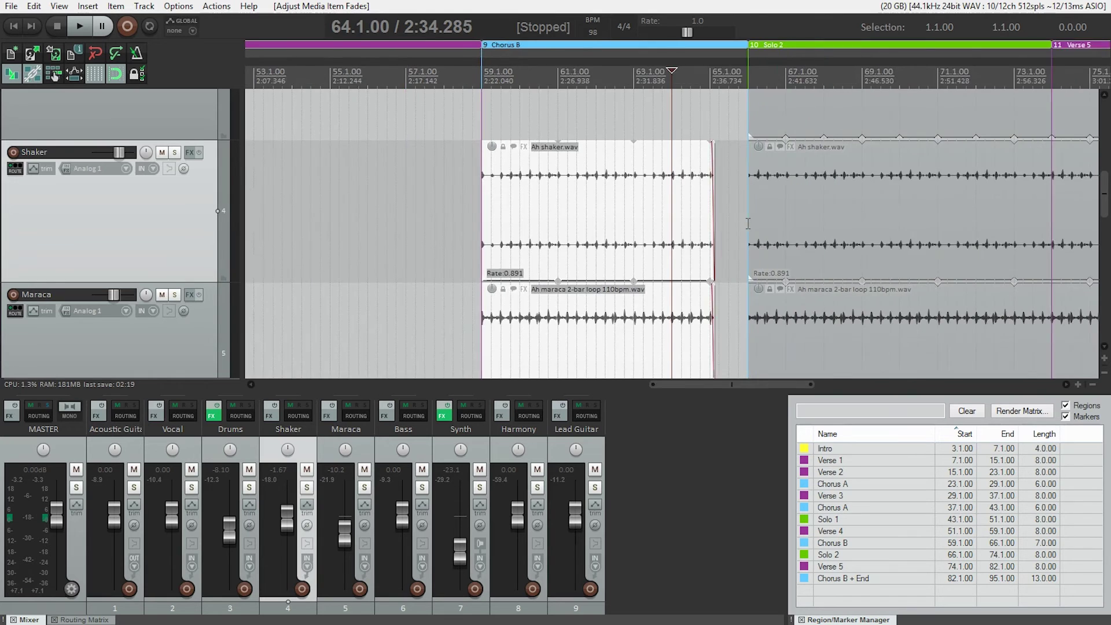
Trim the silent start of the first Bass item to just before the Intro at 3.1.00.
scroll(748, 223, down, 6)
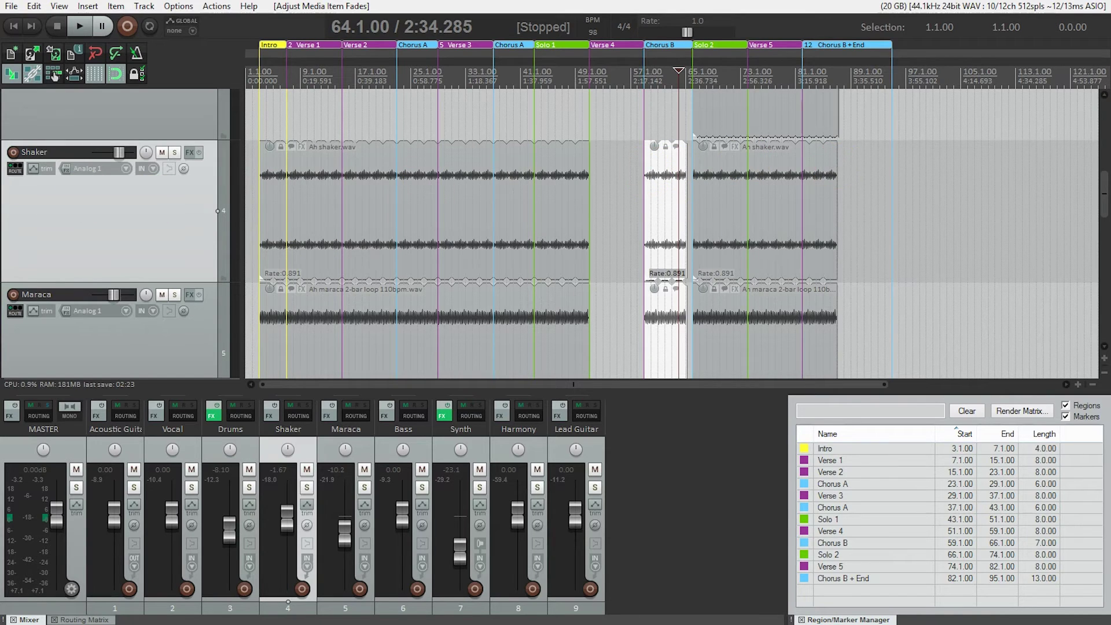
scroll(115, 232, down, 4)
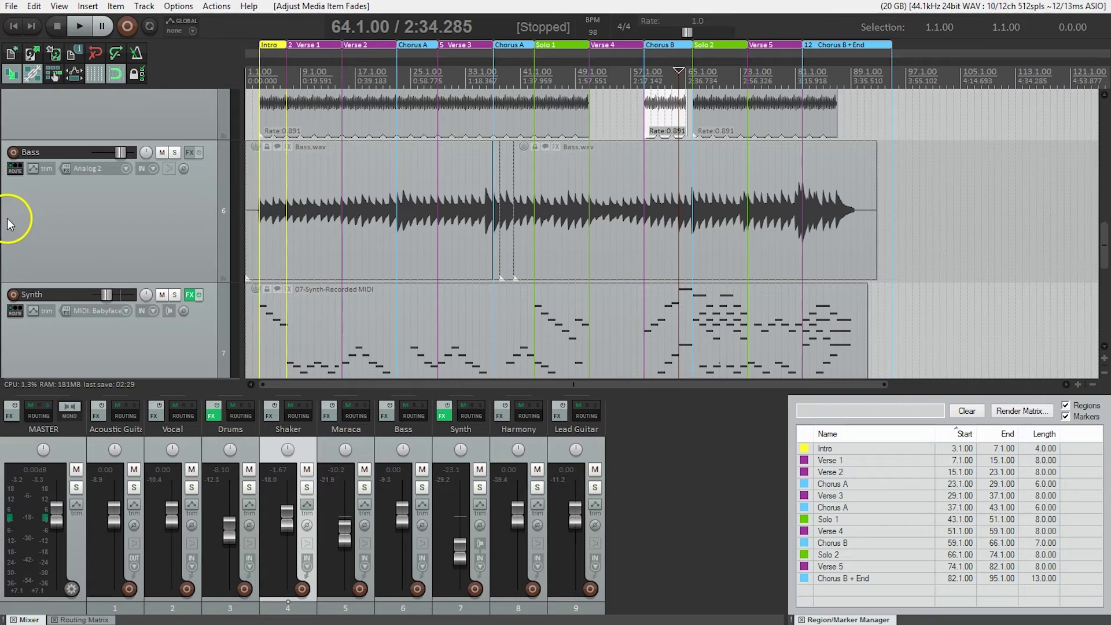
click(253, 218)
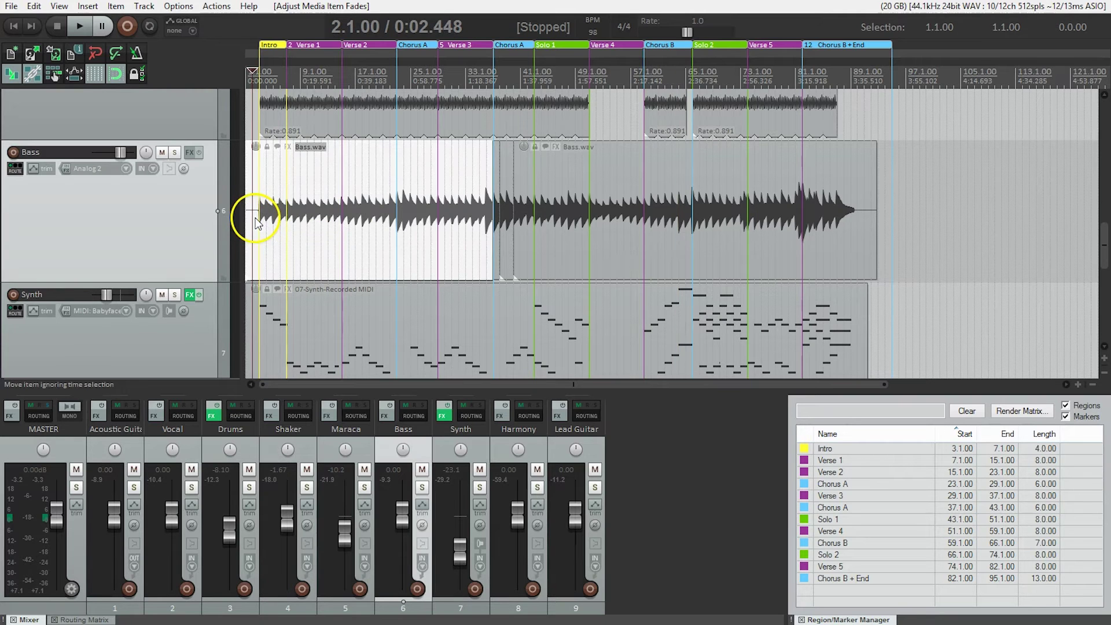
scroll(297, 239, up, 5)
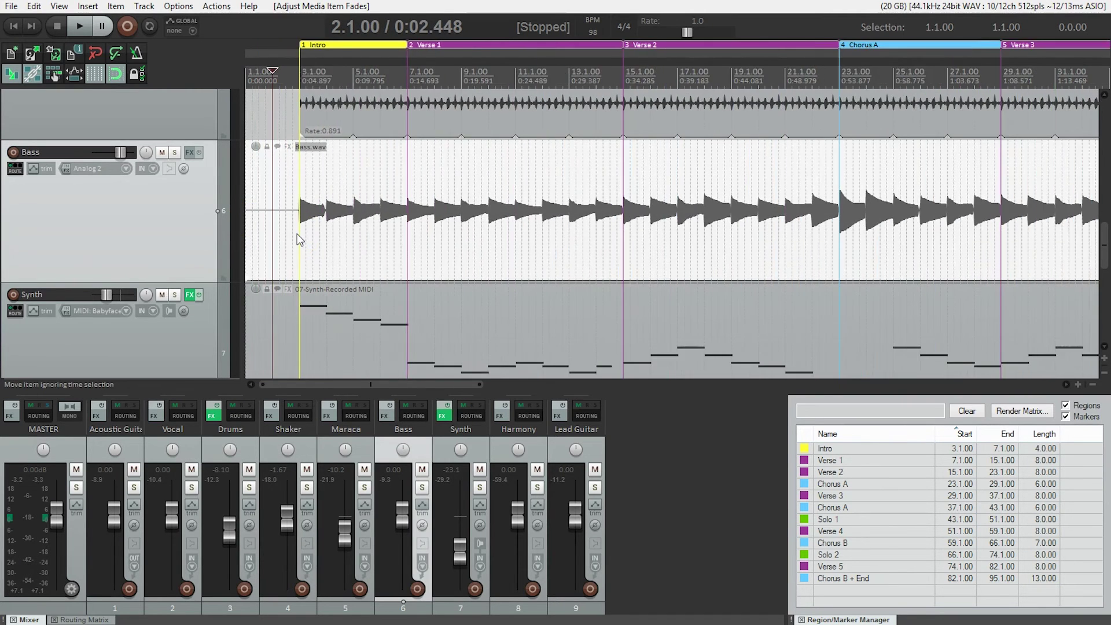
scroll(298, 240, up, 2)
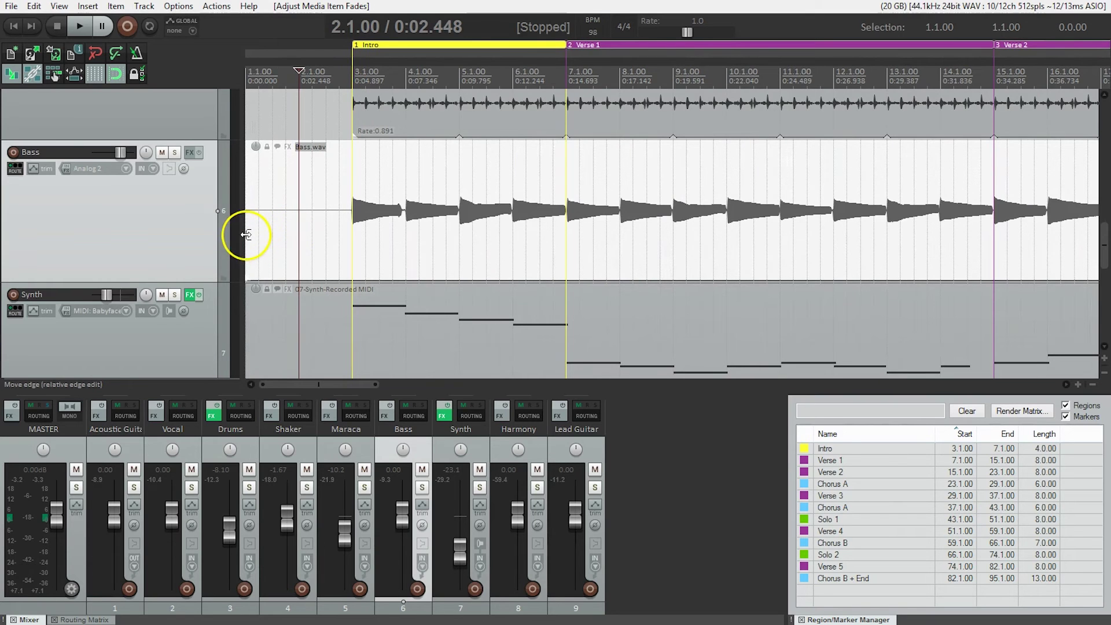
drag(246, 234, 347, 236)
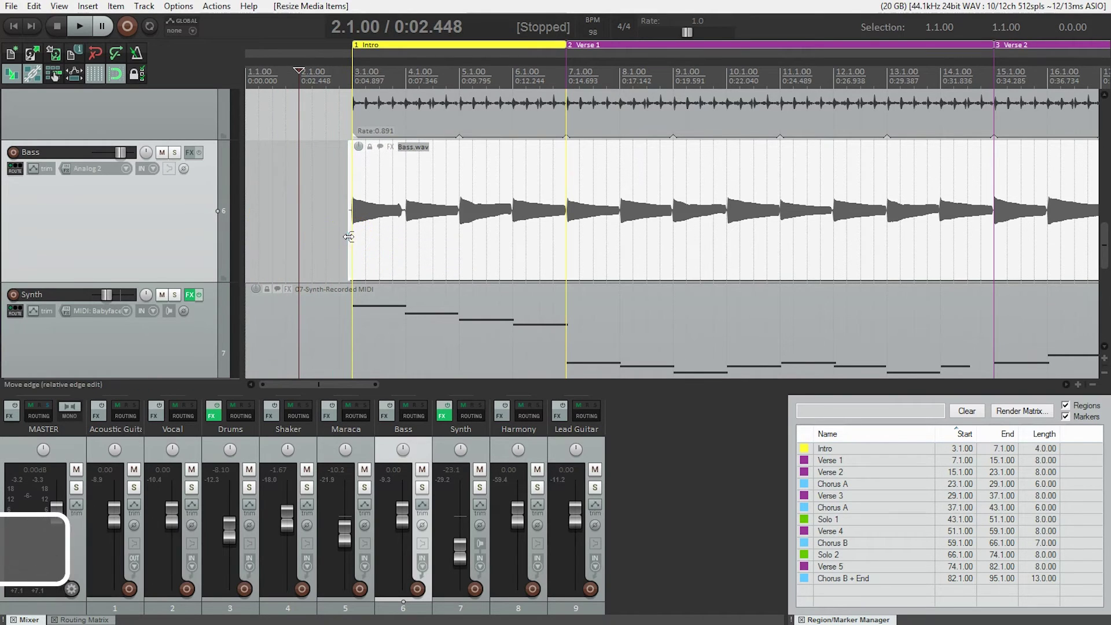
Tighten the Bass item's start closer to its first note at 3.1.00 and add a short fade-in leading into that note.
click(346, 69)
scroll(348, 74, up, 5)
scroll(348, 74, up, 5)
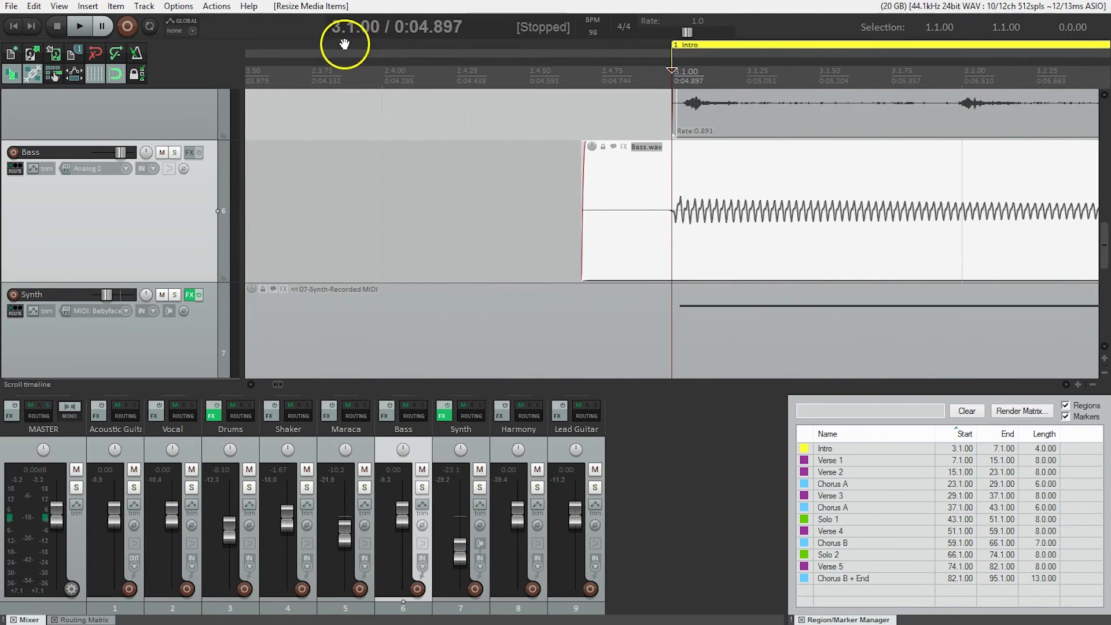
drag(581, 214, 656, 228)
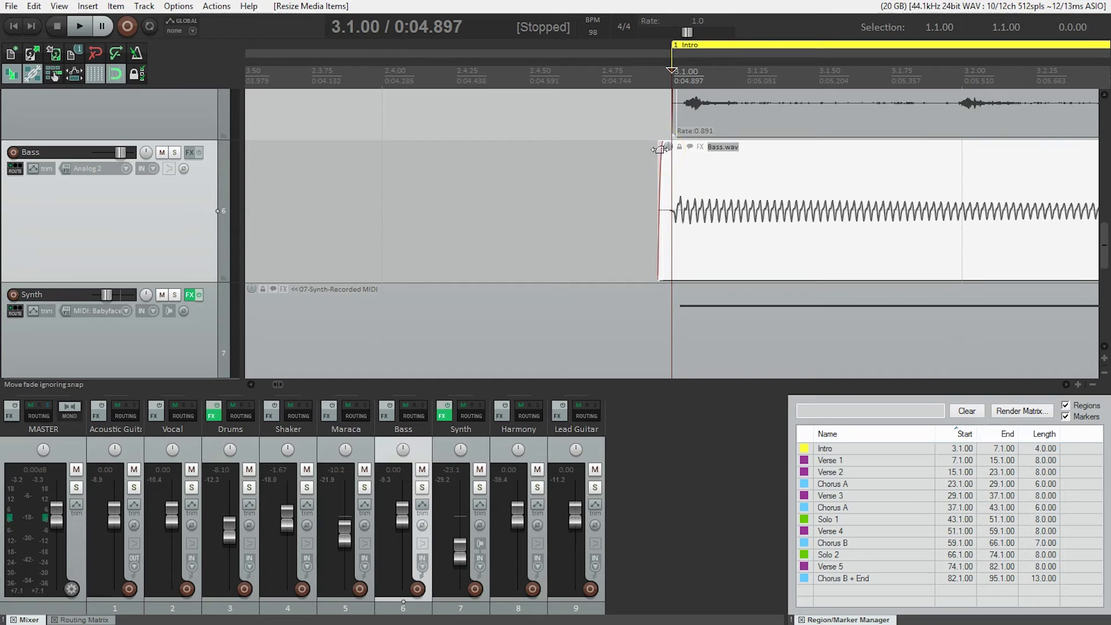
drag(660, 149, 671, 149)
Examine the crossfades between the Bass items in the second Chorus A, around 37.1.00, 38.1.00 and 40.1.00.
scroll(703, 187, down, 5)
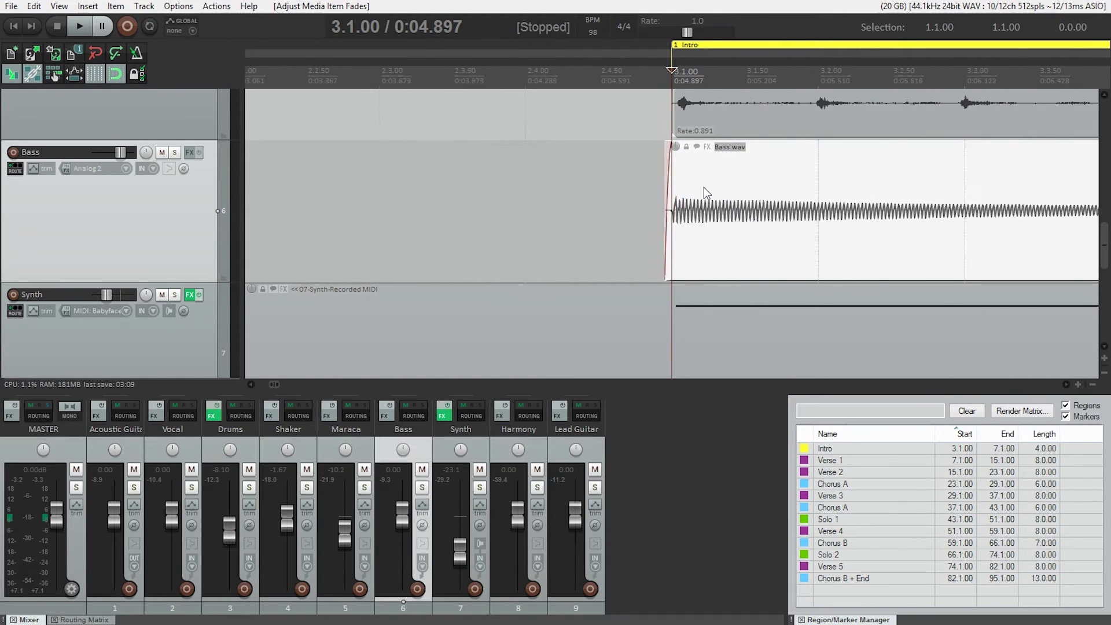
scroll(703, 187, down, 3)
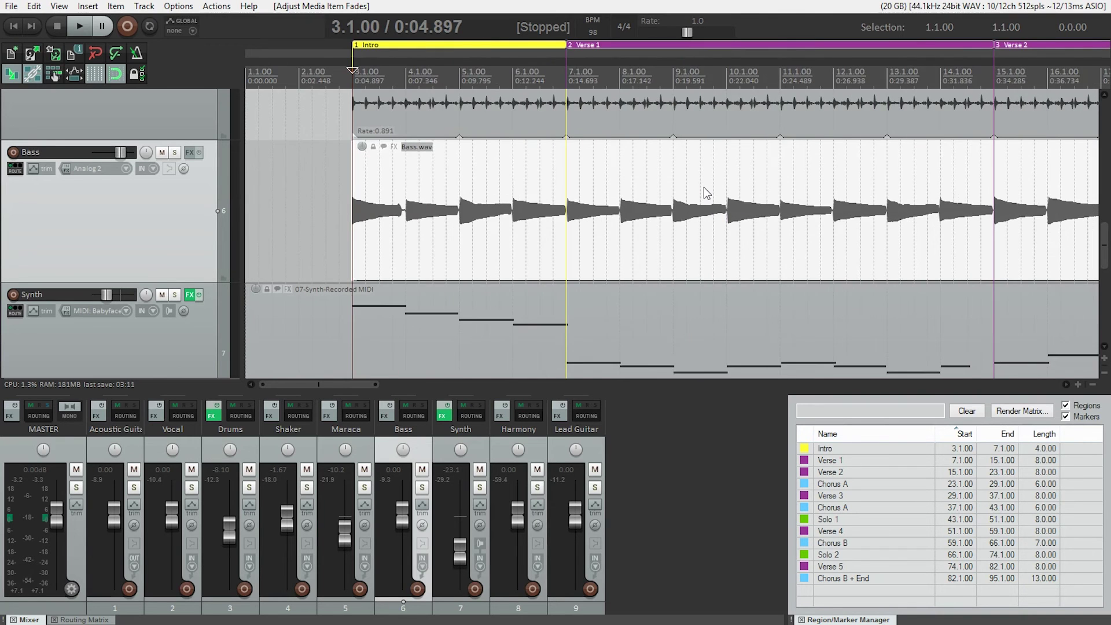
scroll(703, 187, down, 1)
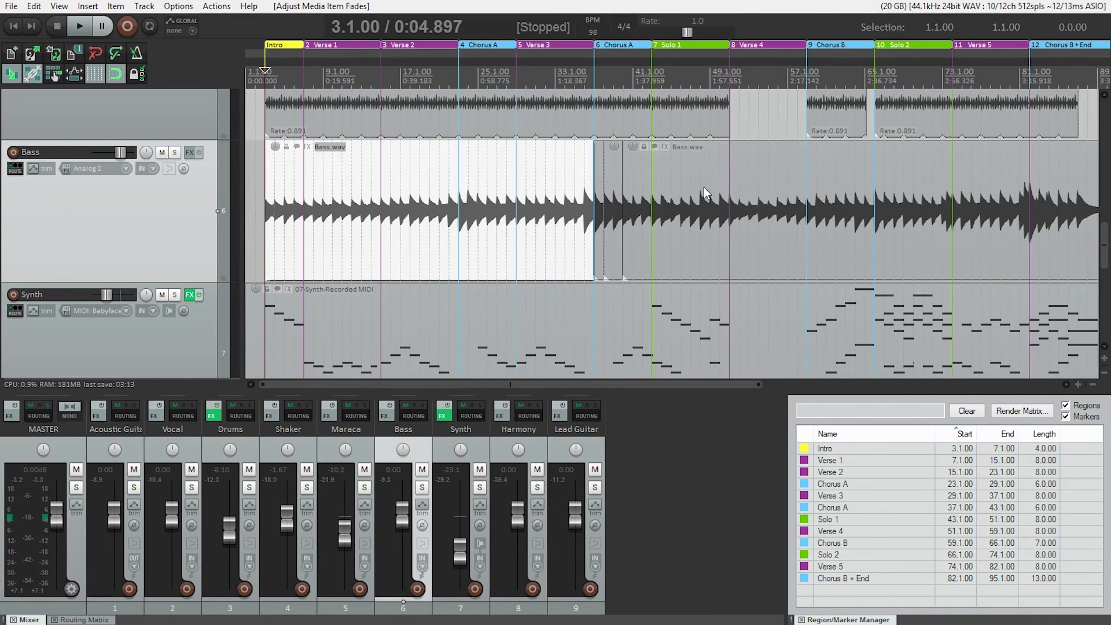
click(602, 71)
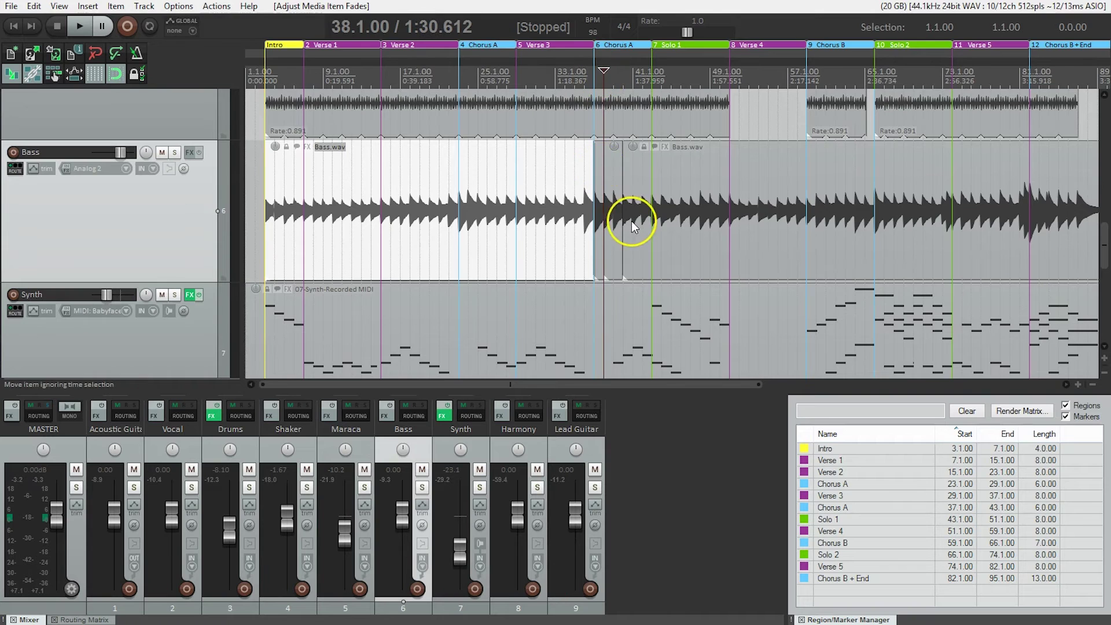
scroll(630, 221, up, 6)
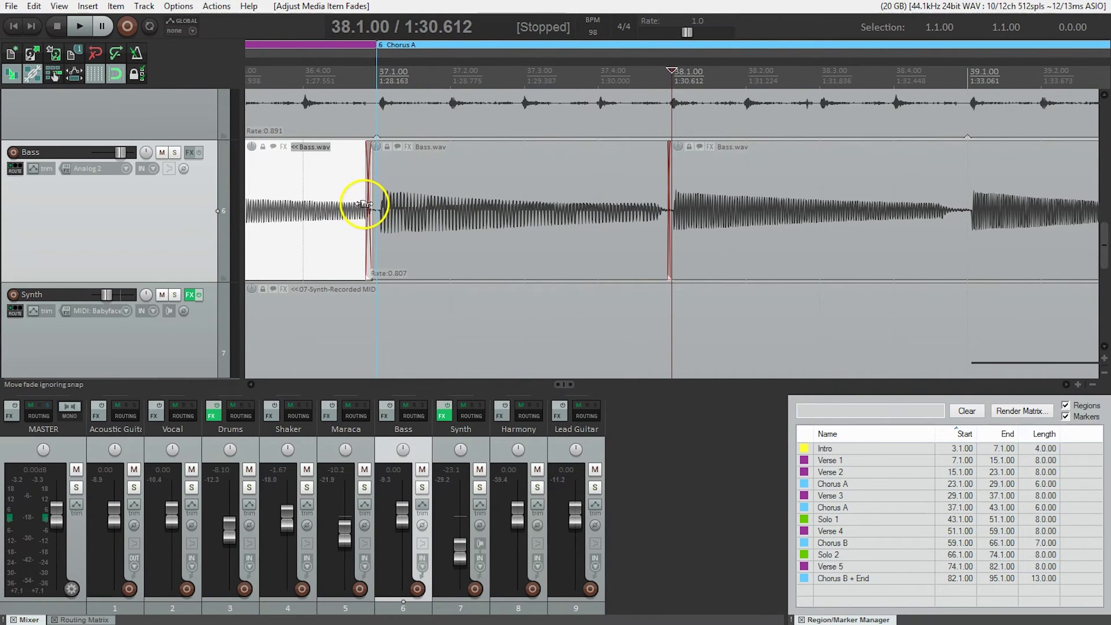
scroll(671, 192, up, 8)
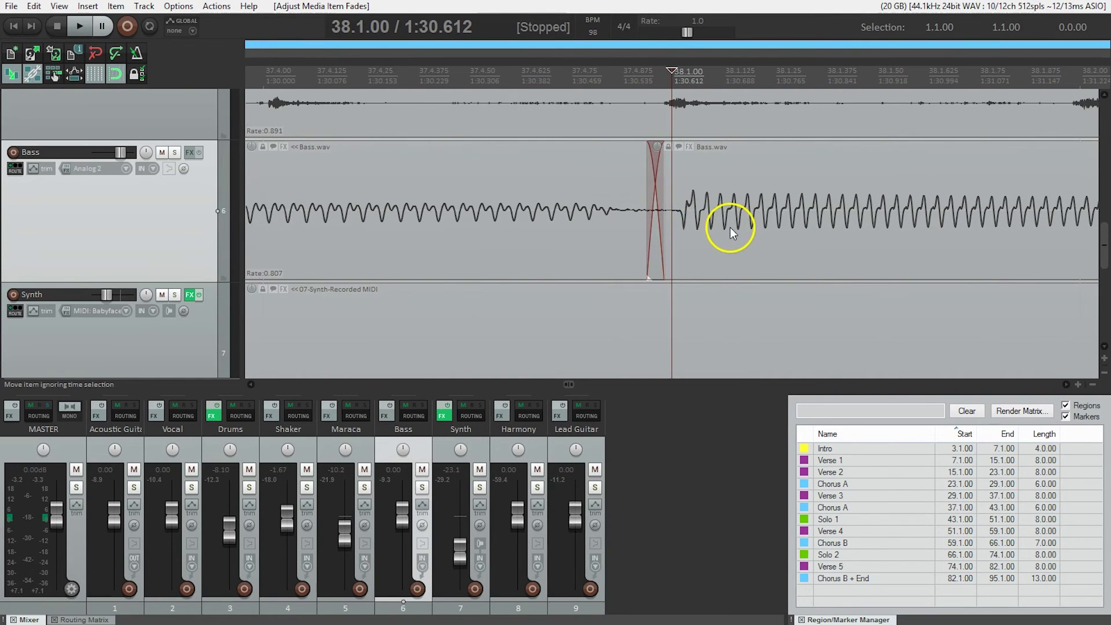
scroll(746, 242, down, 6)
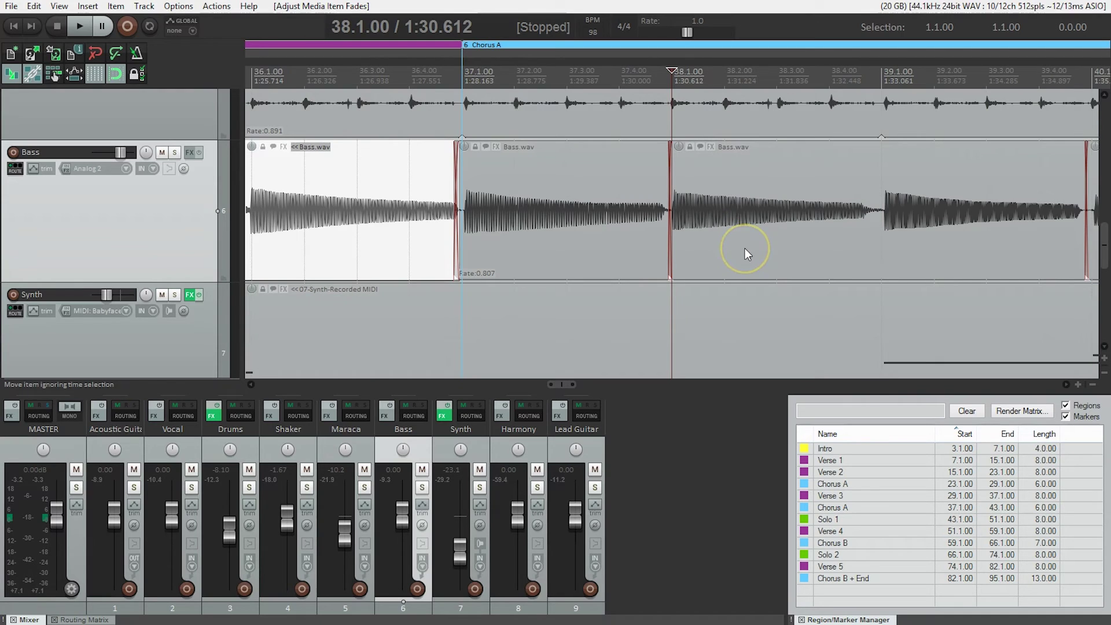
click(1081, 93)
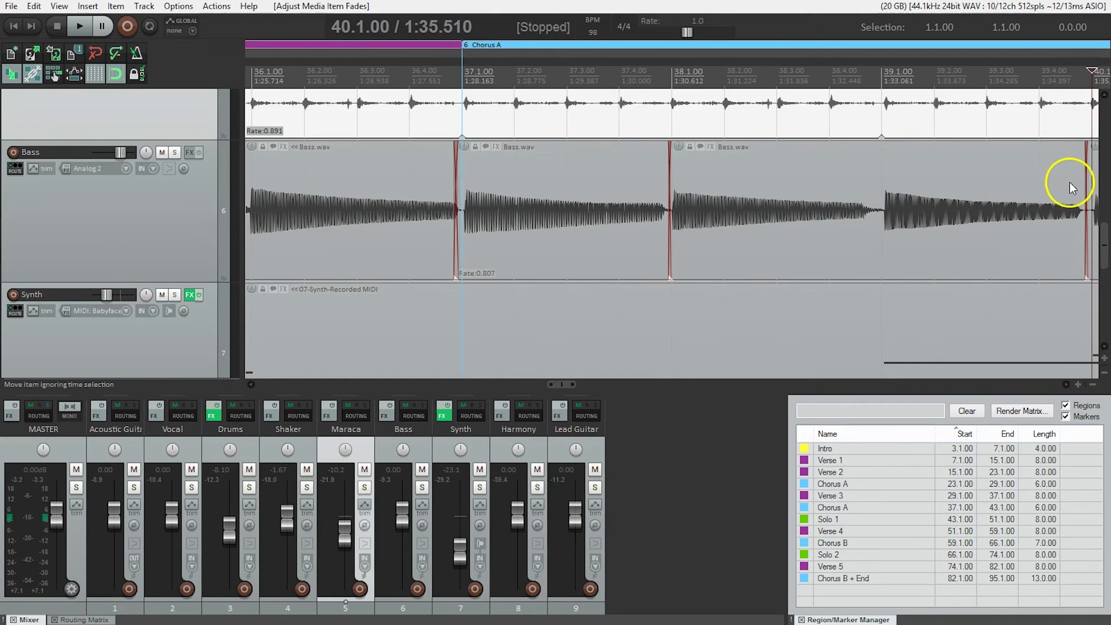
scroll(1069, 181, up, 8)
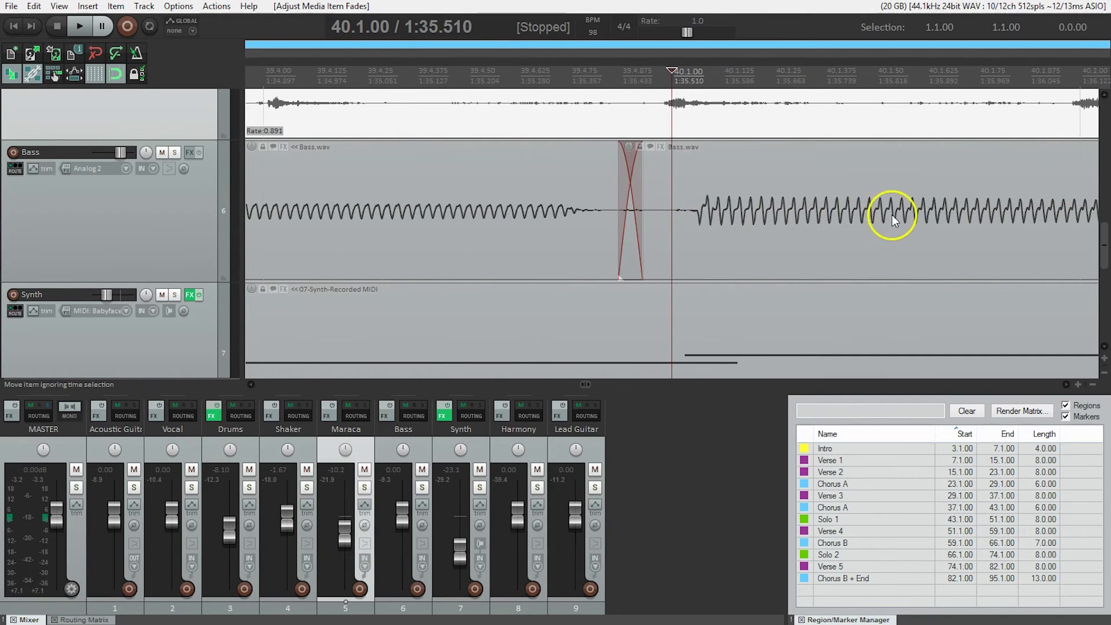
scroll(892, 215, down, 14)
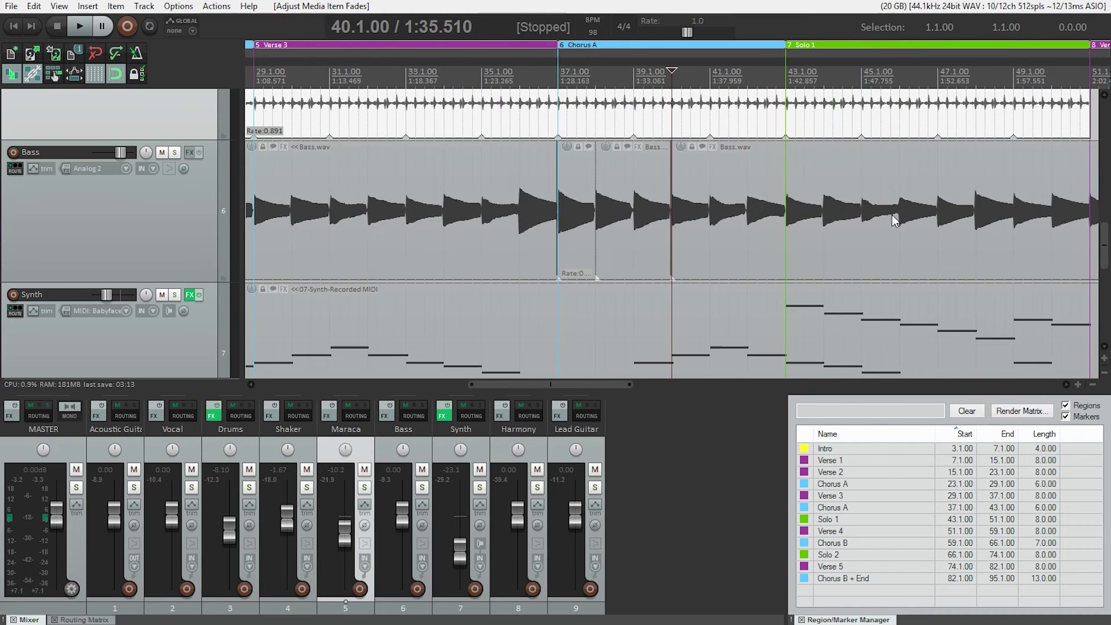
scroll(894, 220, down, 8)
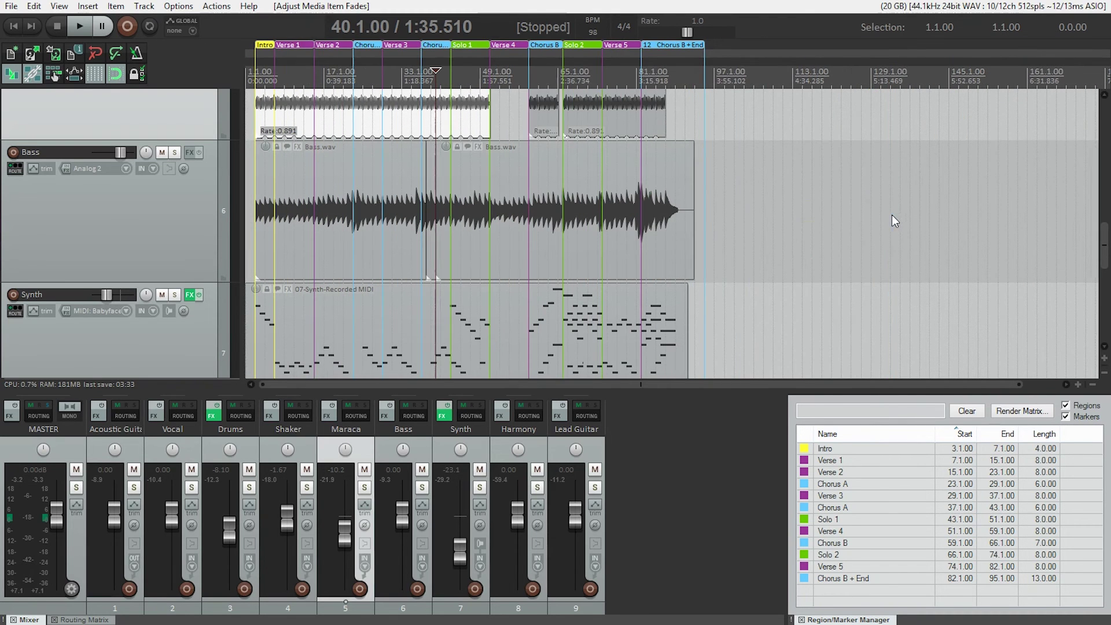
Solo the Bass track and play its final note from 87.1.00.
click(678, 210)
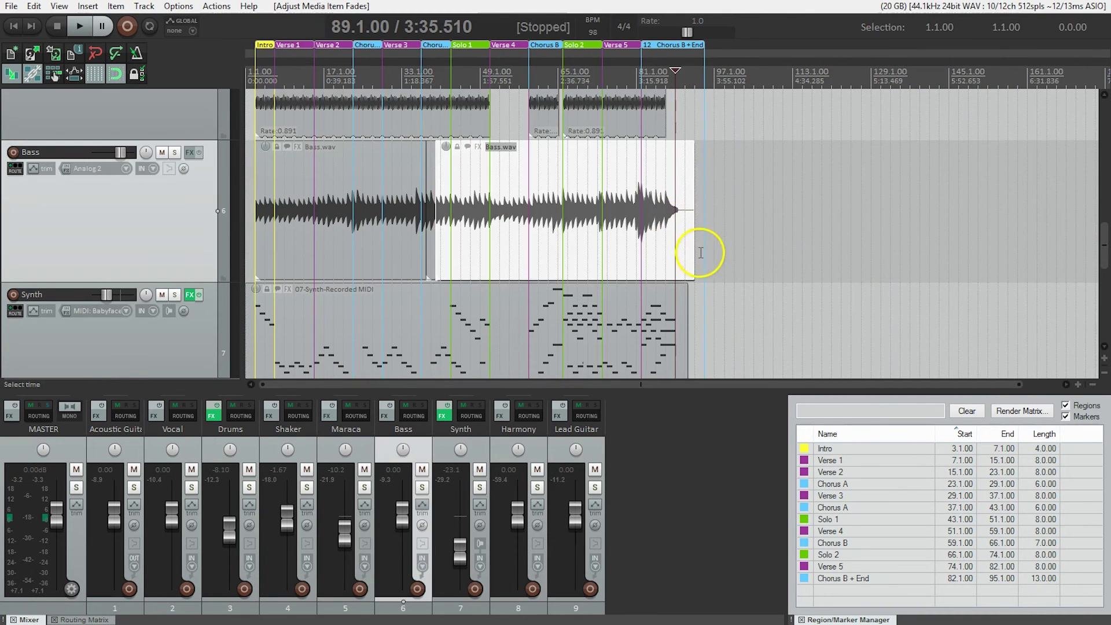
scroll(700, 253, up, 7)
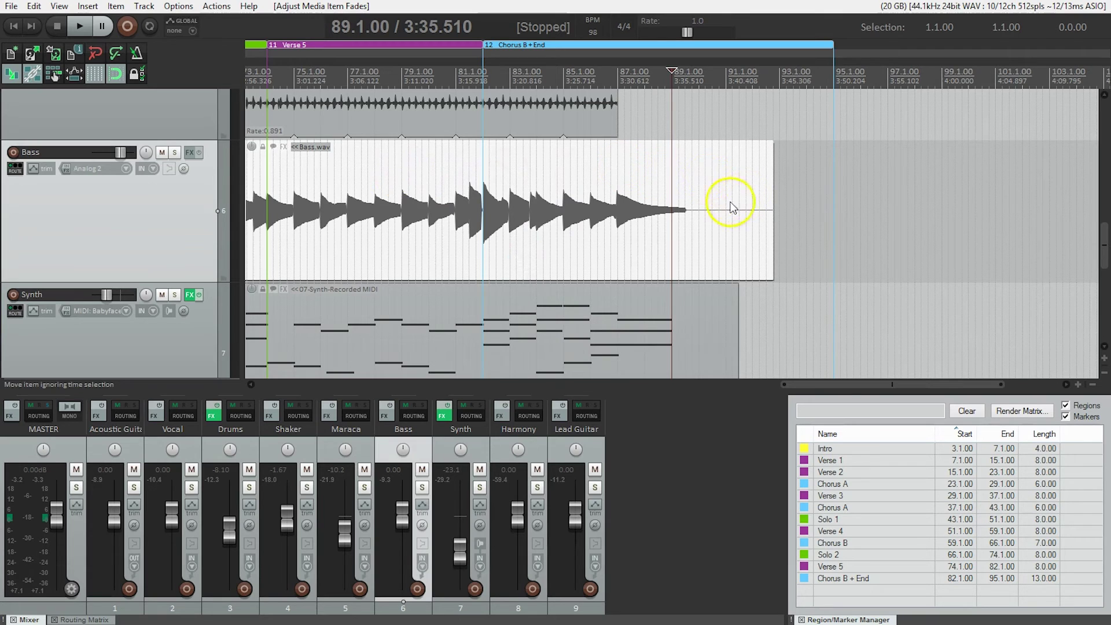
click(174, 153)
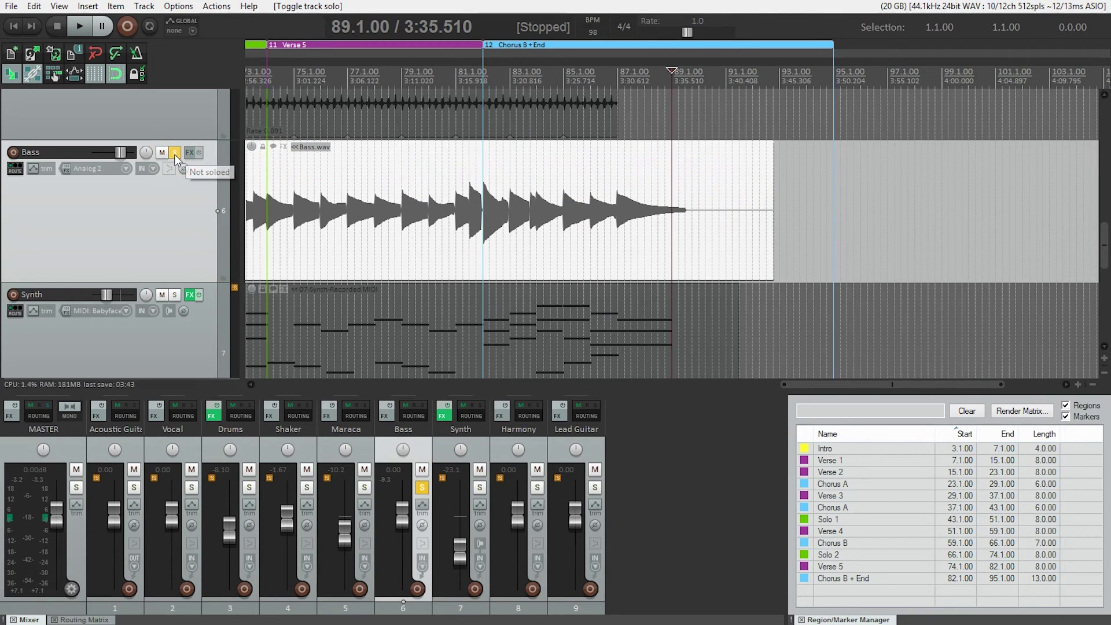
click(617, 72)
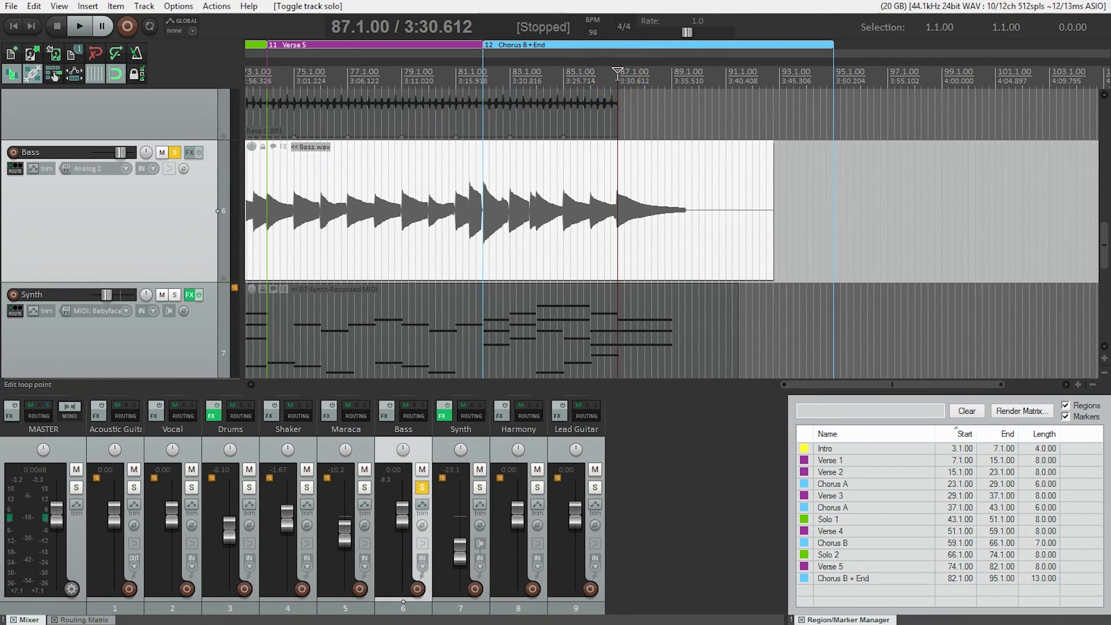
key(space)
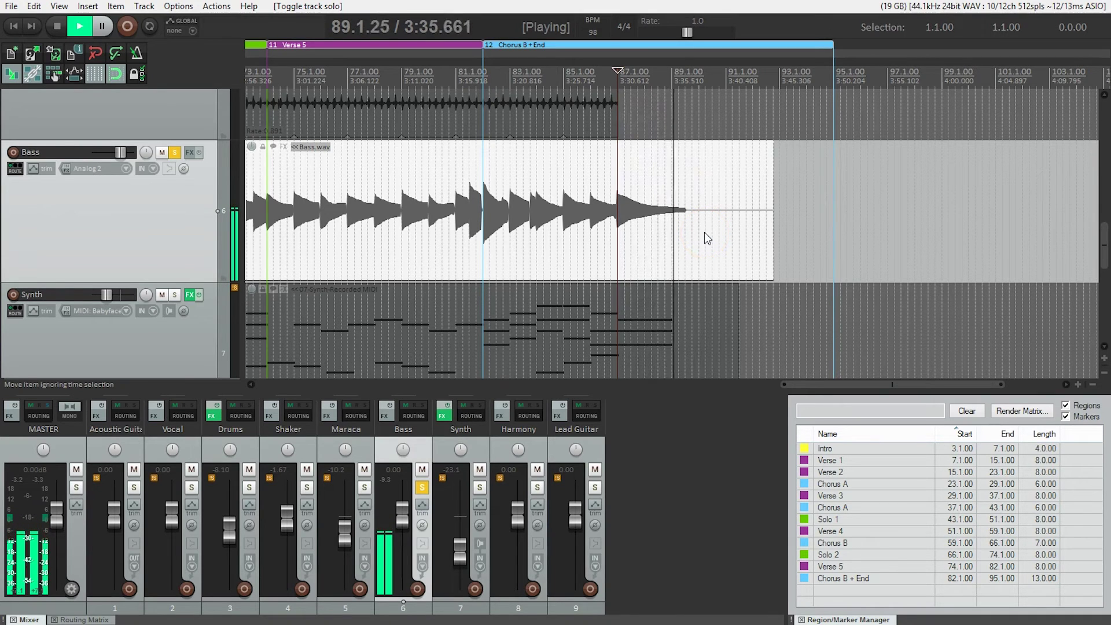
click(687, 219)
key(space)
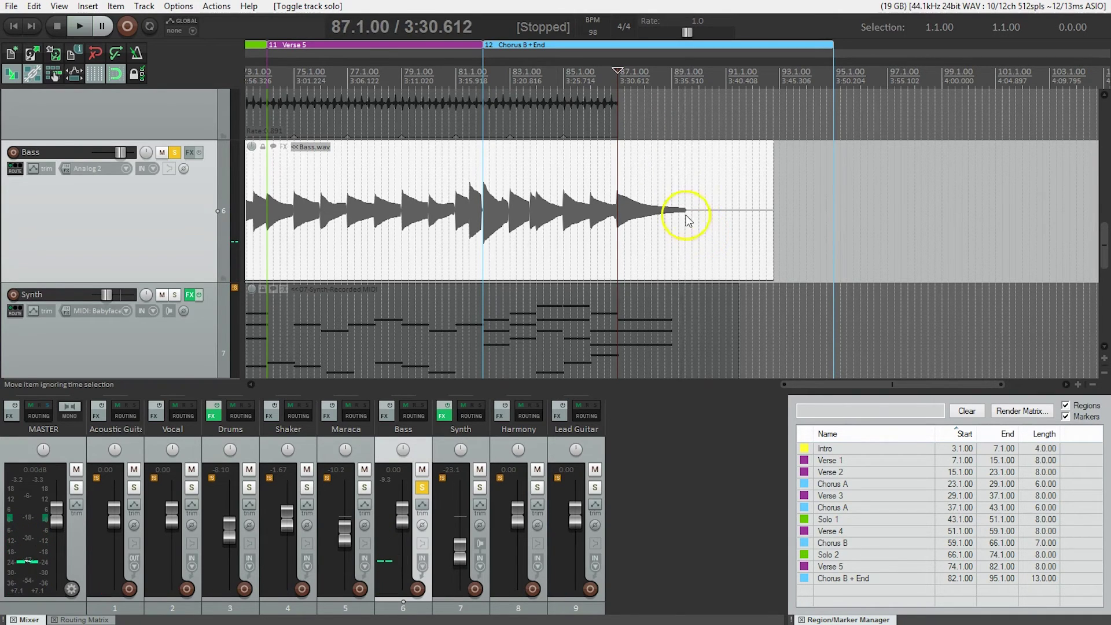
Play only the tail of the soloed Bass ending, starting at 89.1.00.
click(671, 72)
key(space)
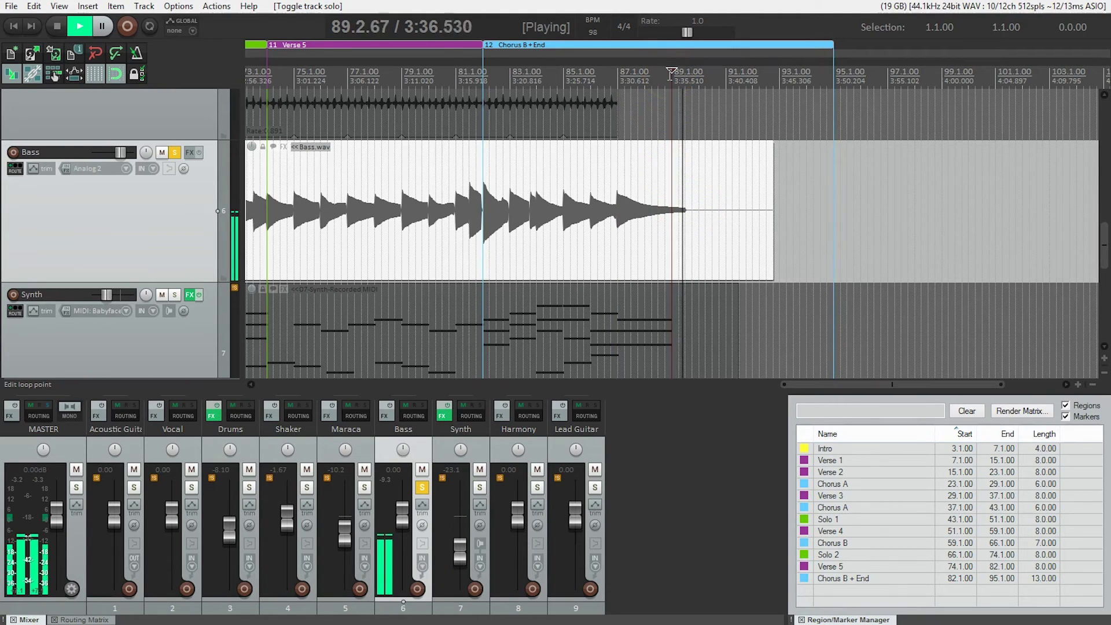
click(666, 97)
key(space)
click(680, 217)
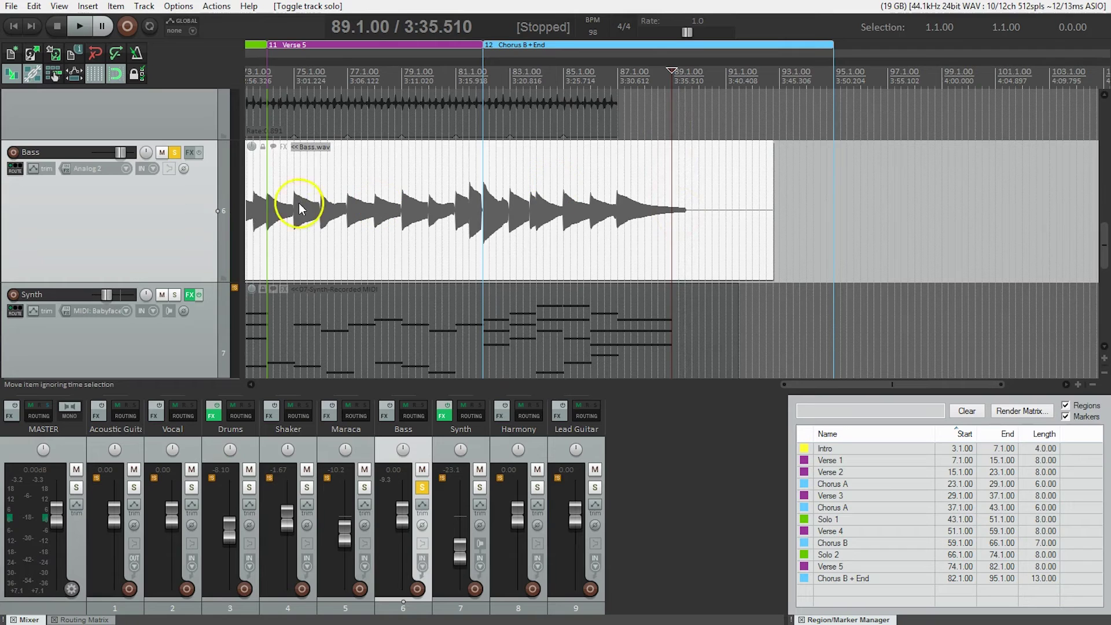
Unsolo the Bass and play the song's ending with all tracks from 87.1.00.
click(178, 154)
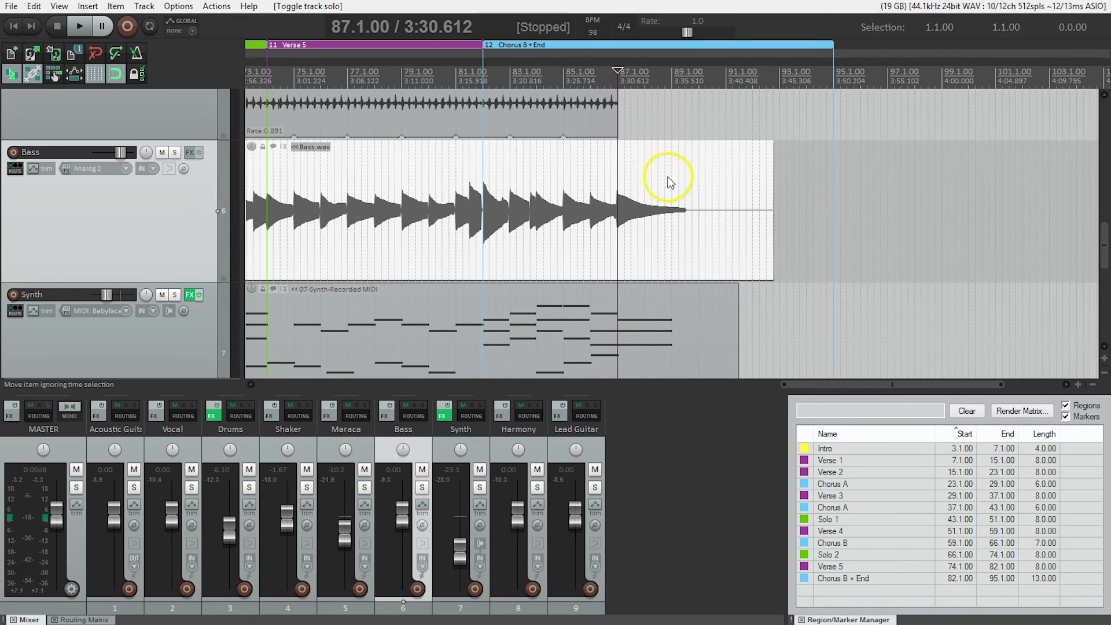
key(space)
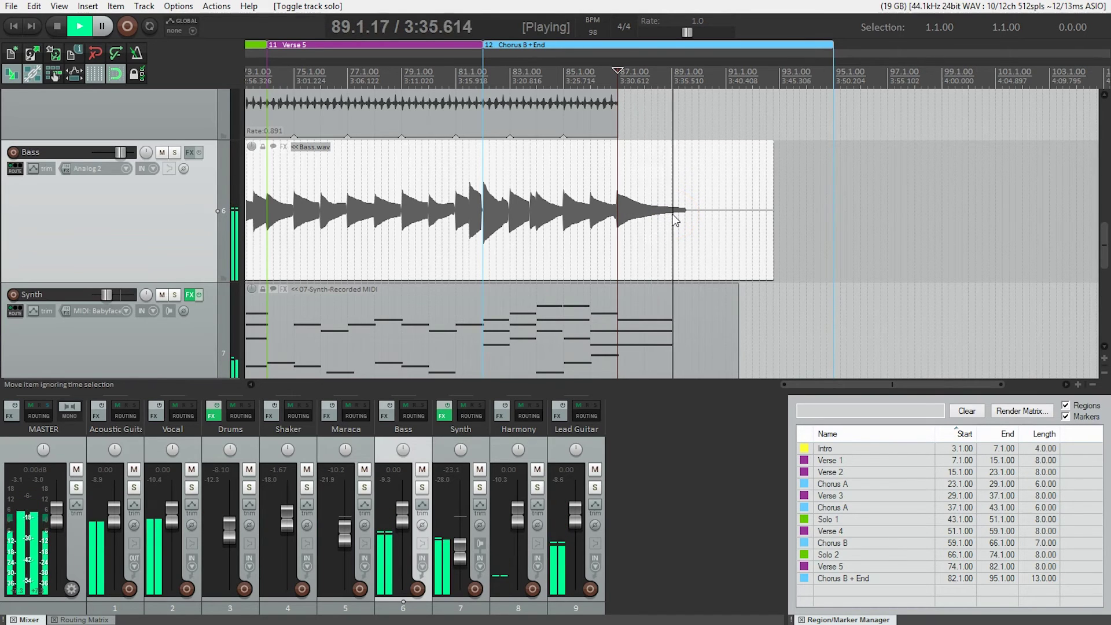
key(space)
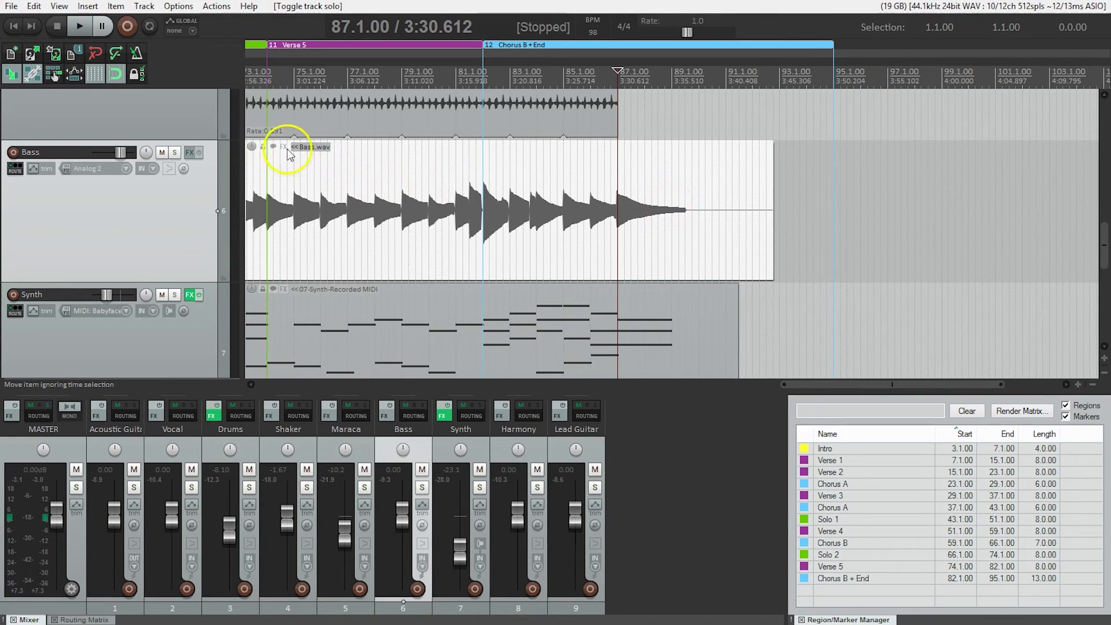
Solo the Bass again, split its last item at 89.1.00 and delete the part after the split.
click(174, 152)
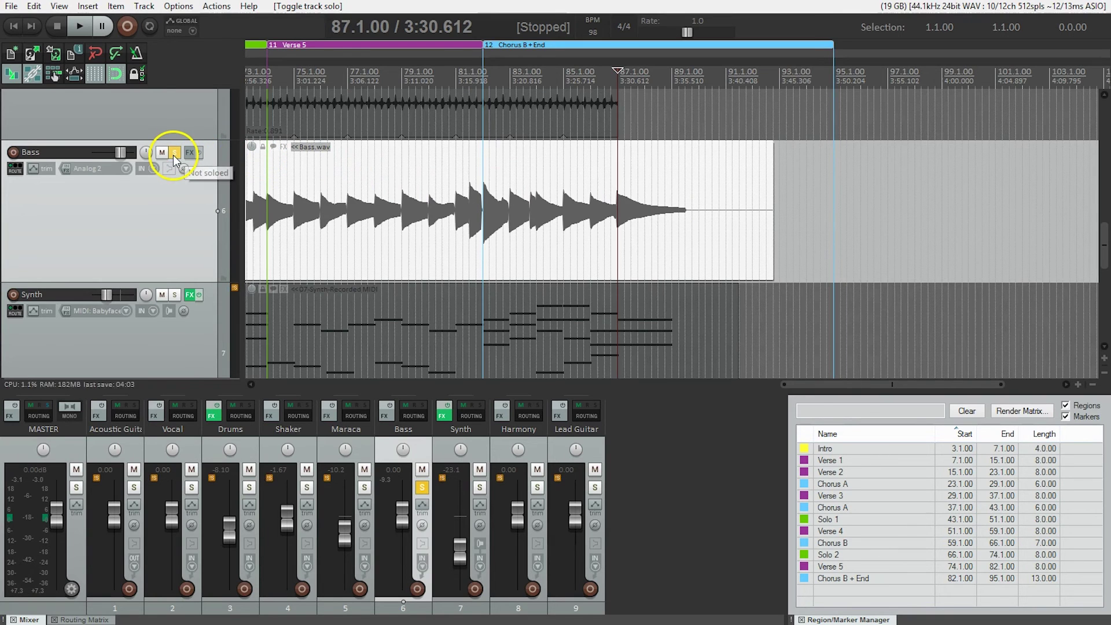
click(671, 201)
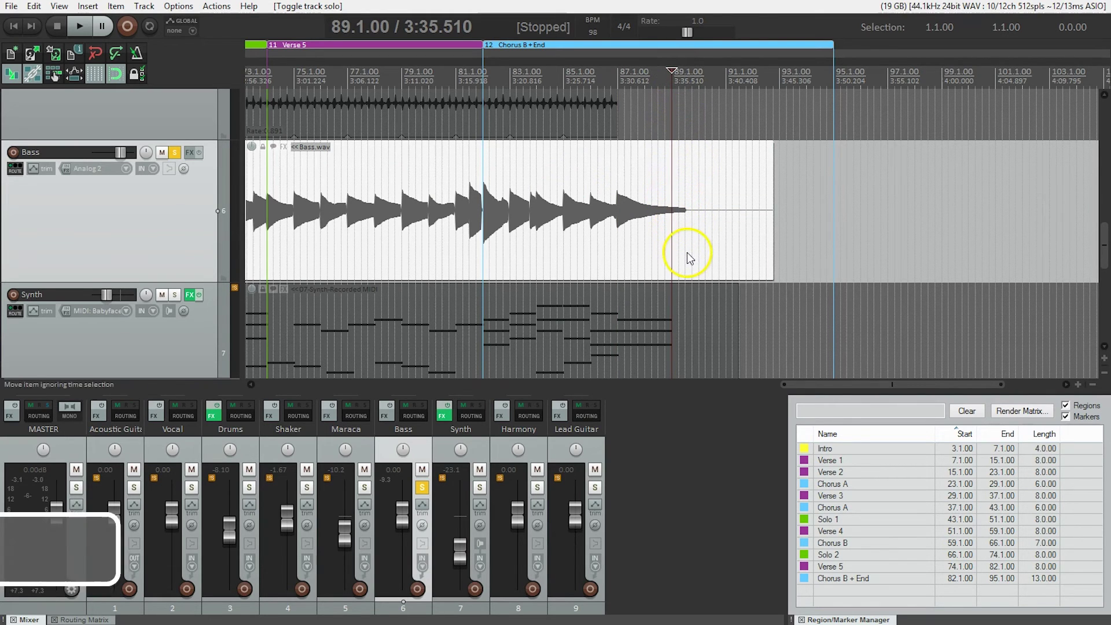
key(s)
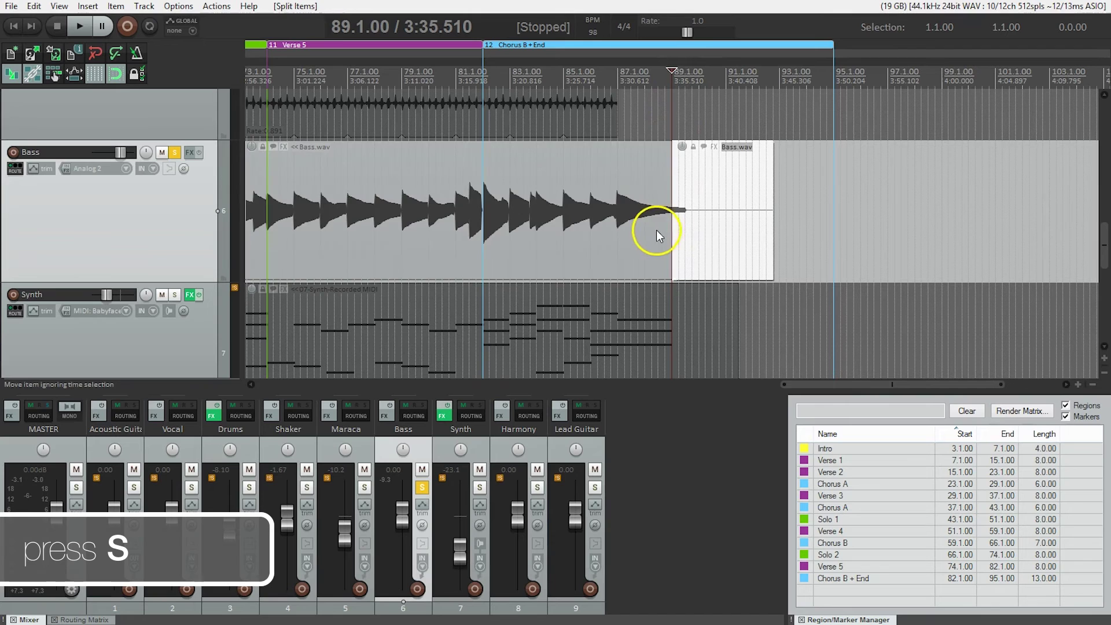
click(716, 207)
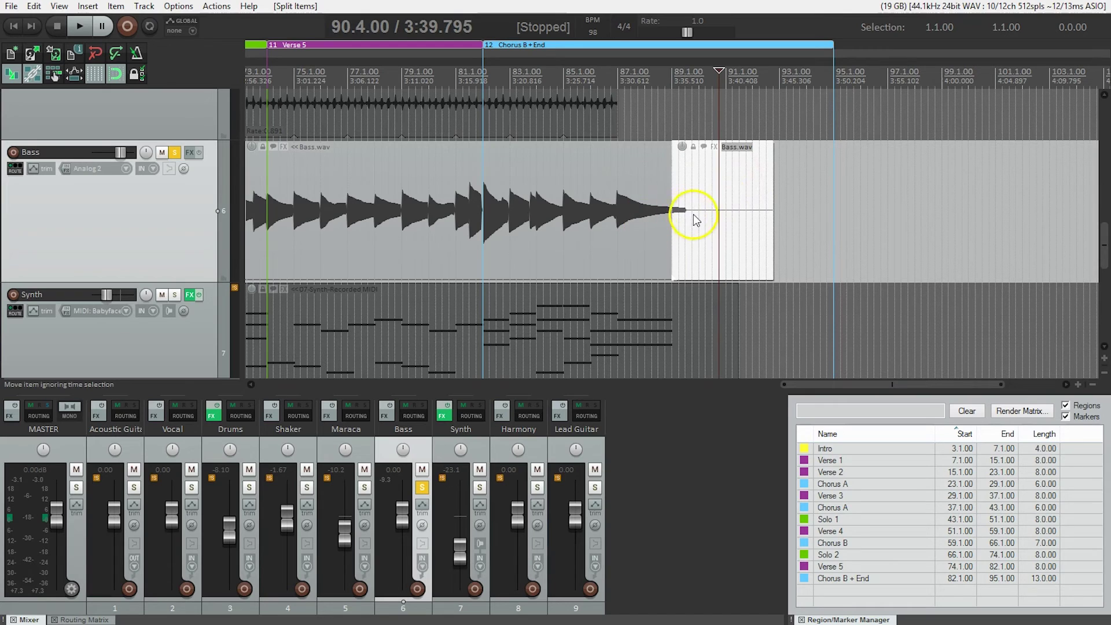
key(Delete)
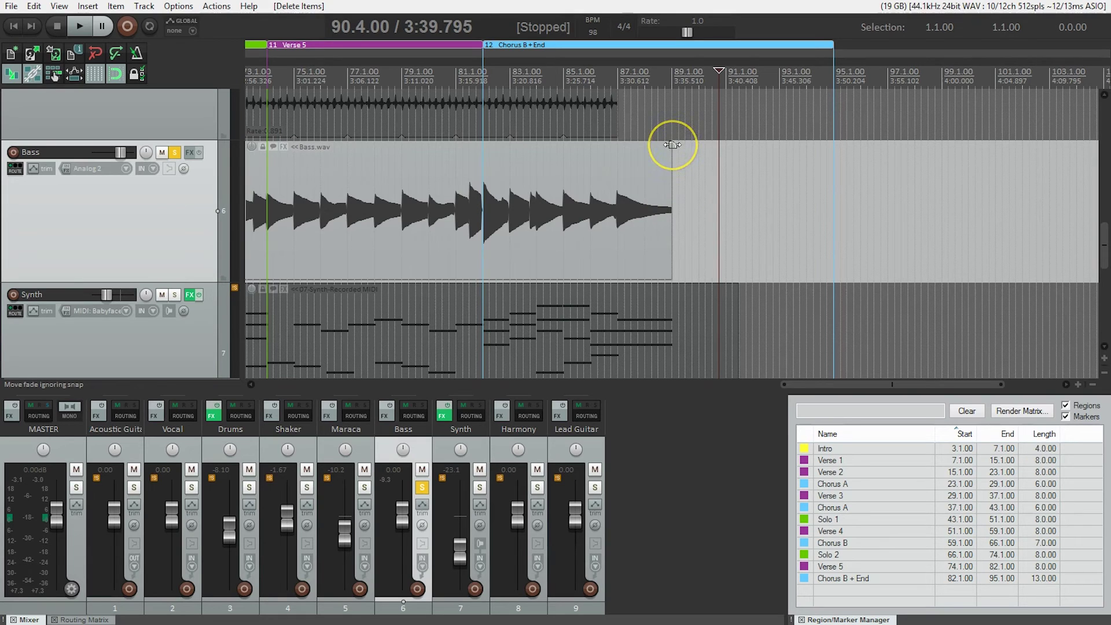
Fade out the Bass ending from 87.1.00 to 89.1.00 and unsolo the track after auditioning the fade from 87.1.00.
drag(671, 145, 618, 150)
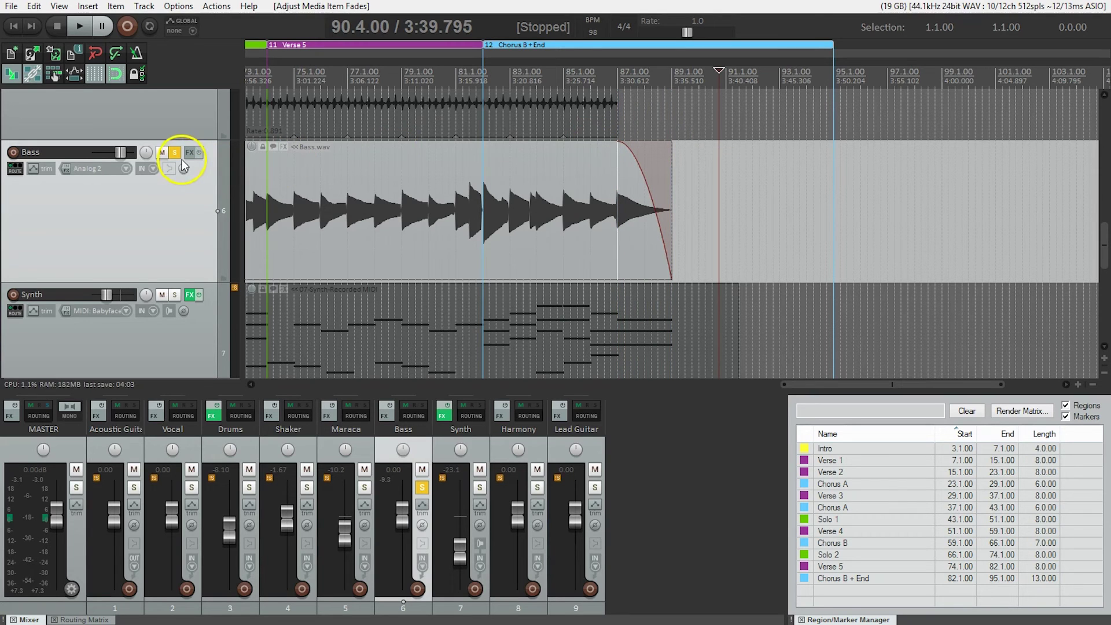
click(617, 73)
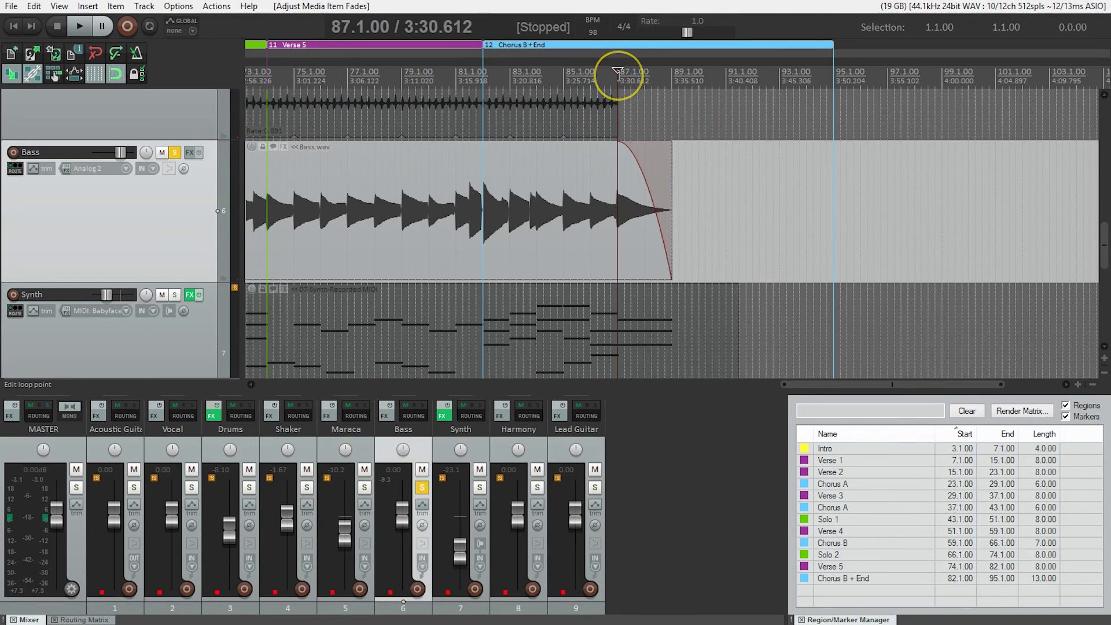
key(space)
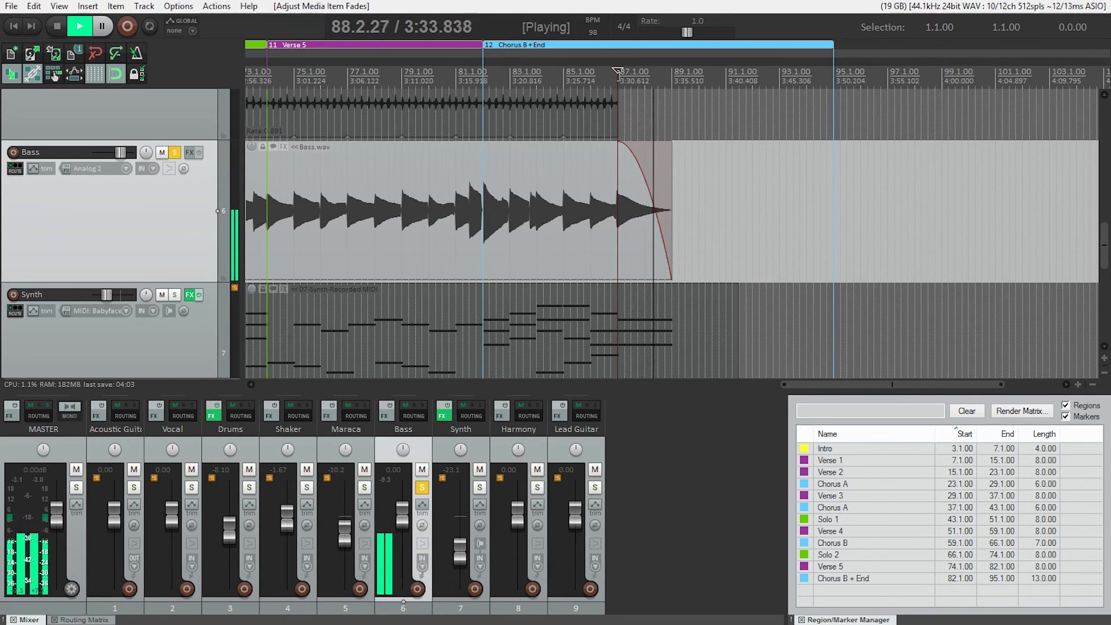
key(space)
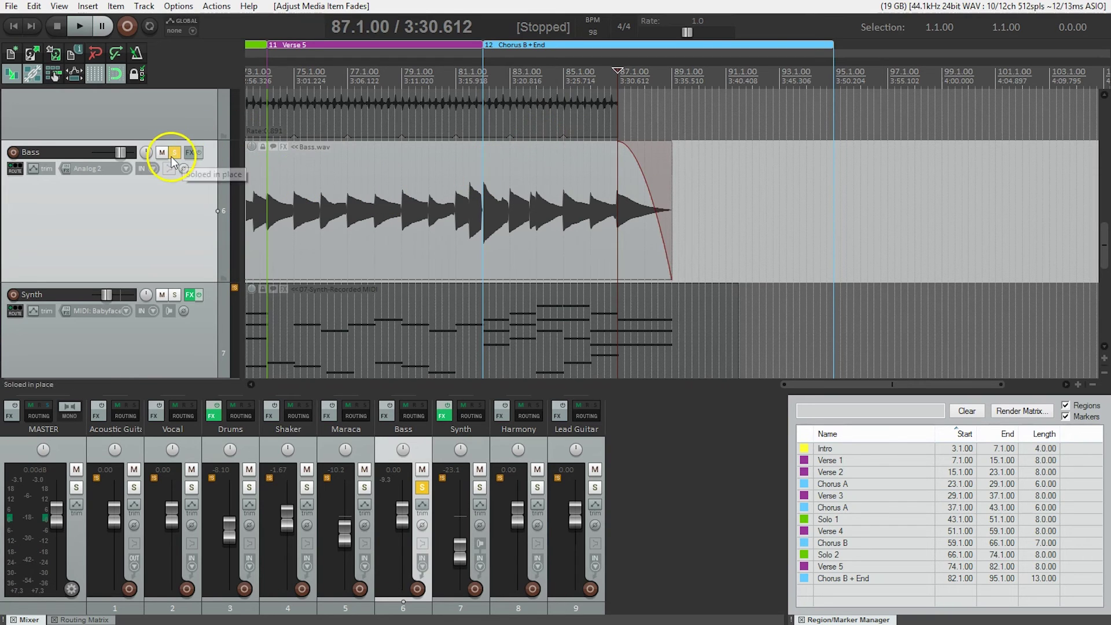
click(173, 154)
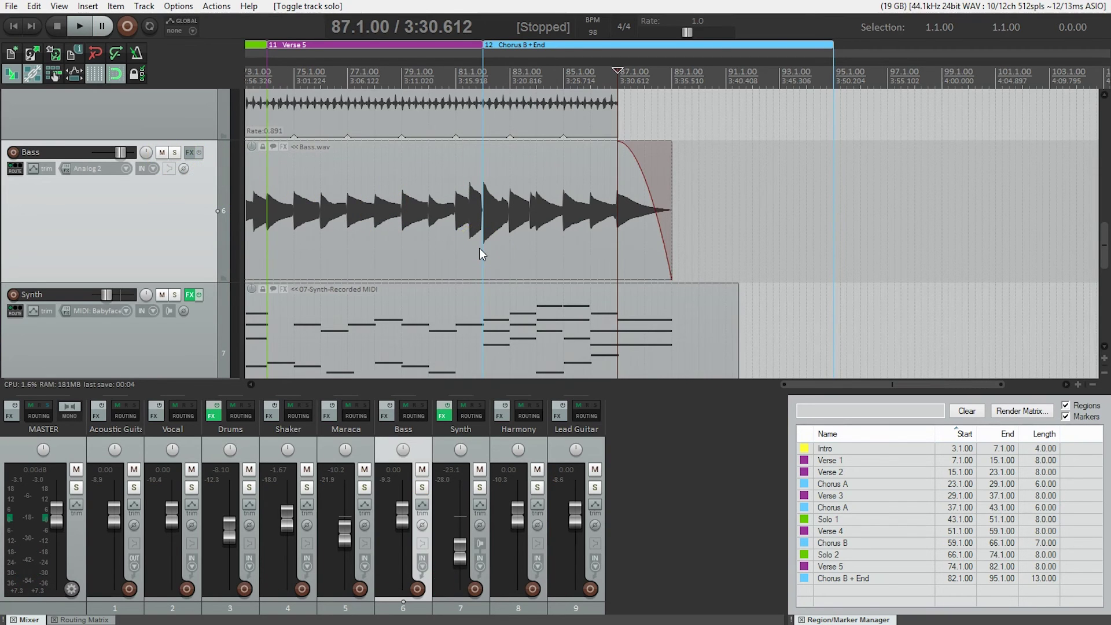
Trim the silence at the start of the Harmony item to about 73.4.00 and add a short fade-in there.
scroll(479, 254, down, 5)
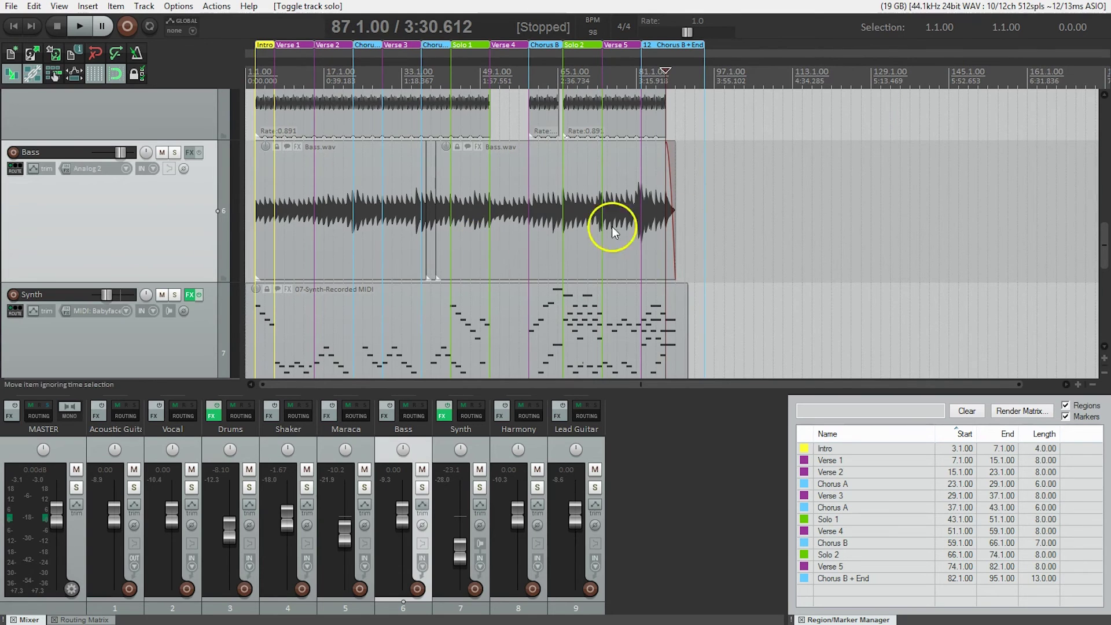
drag(1103, 243, 1106, 293)
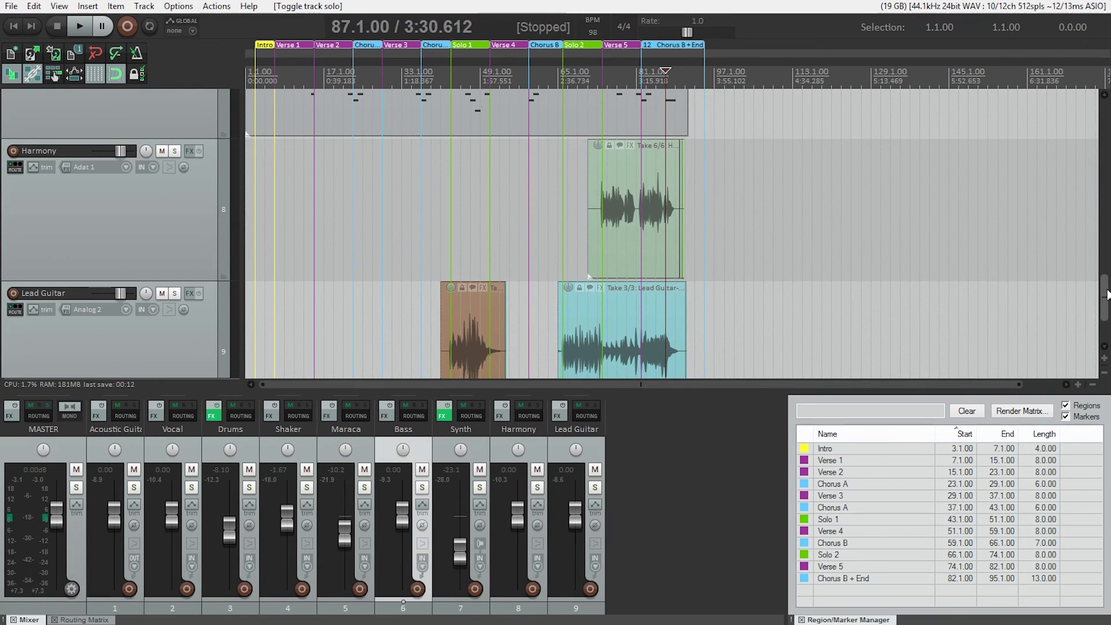
click(595, 227)
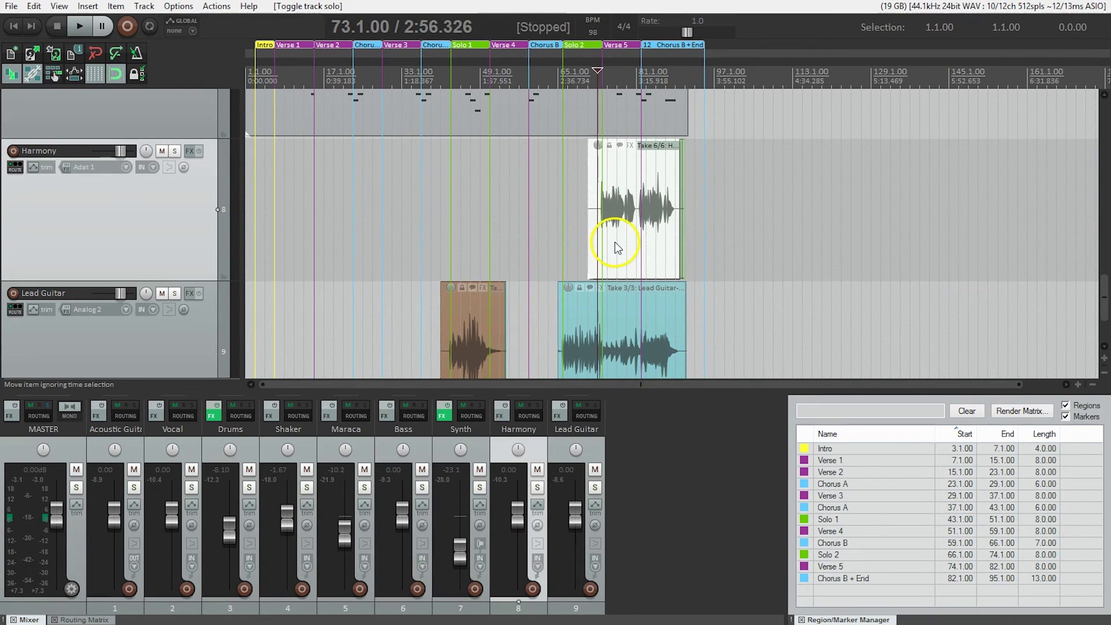
scroll(594, 203, up, 6)
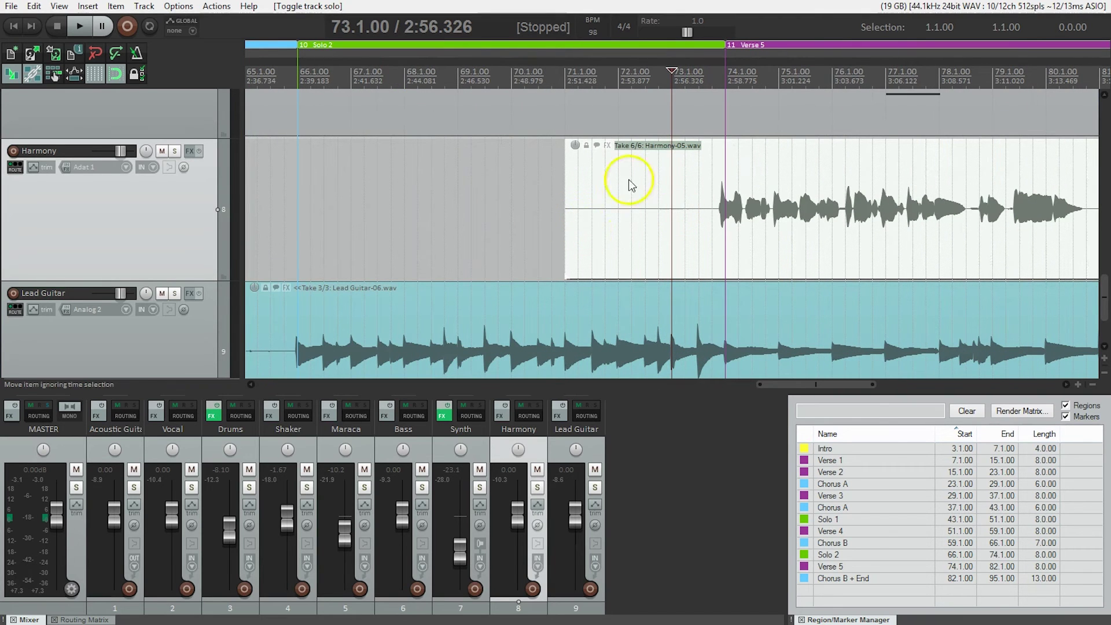
click(566, 210)
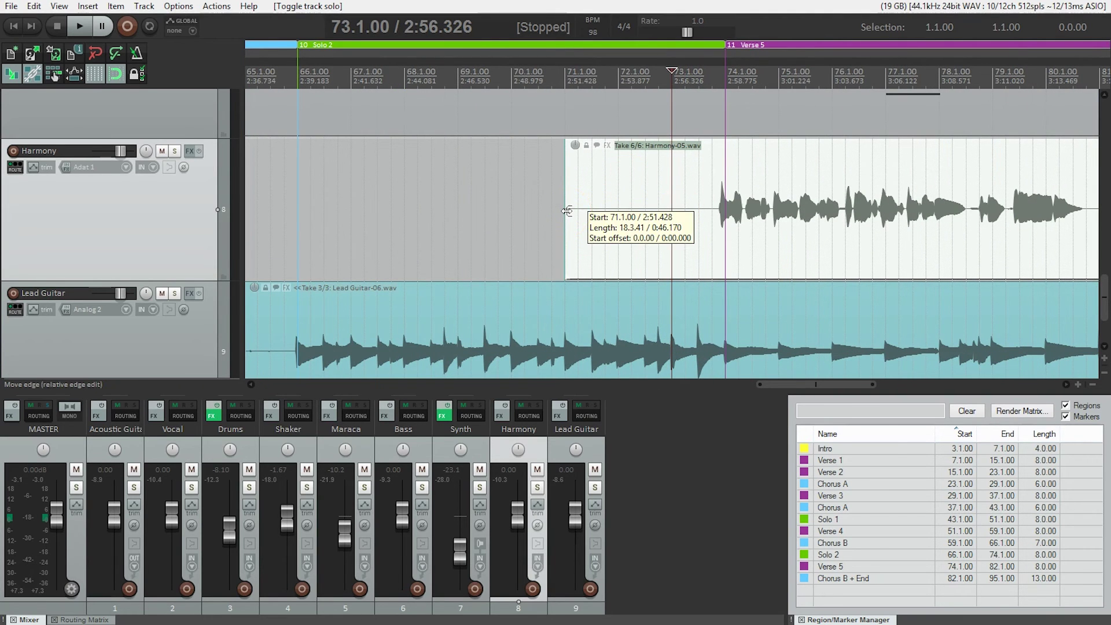
drag(567, 210, 713, 222)
drag(708, 147, 719, 146)
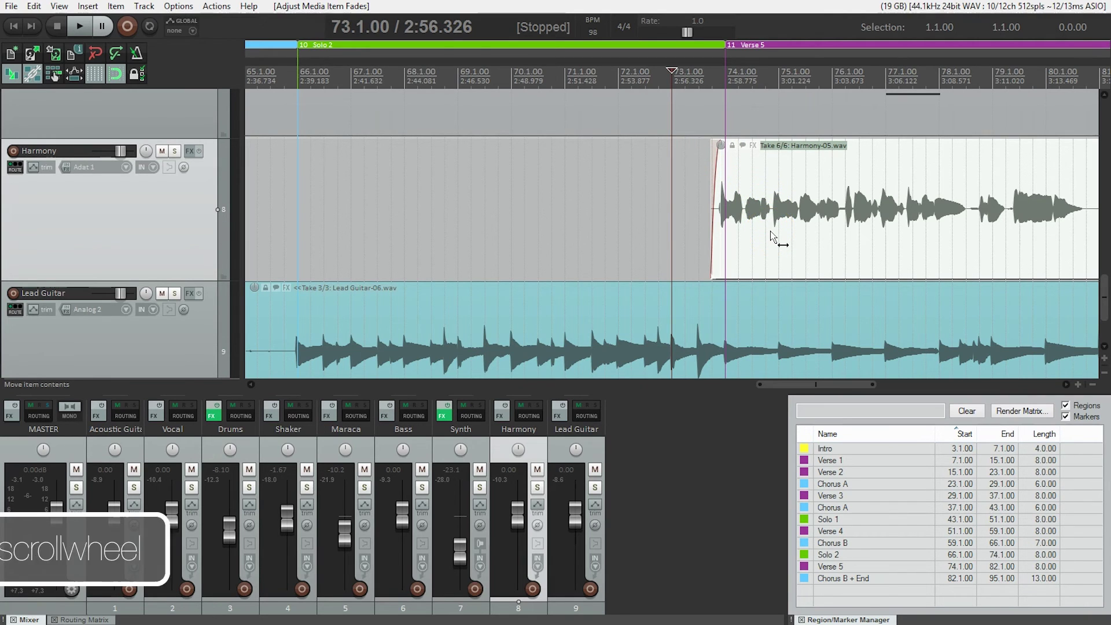
Delete the small leftover items after the long Harmony take, near 90.1.00 at the song's end.
alt+scroll(769, 231, down, 5)
alt+scroll(770, 230, down, 2)
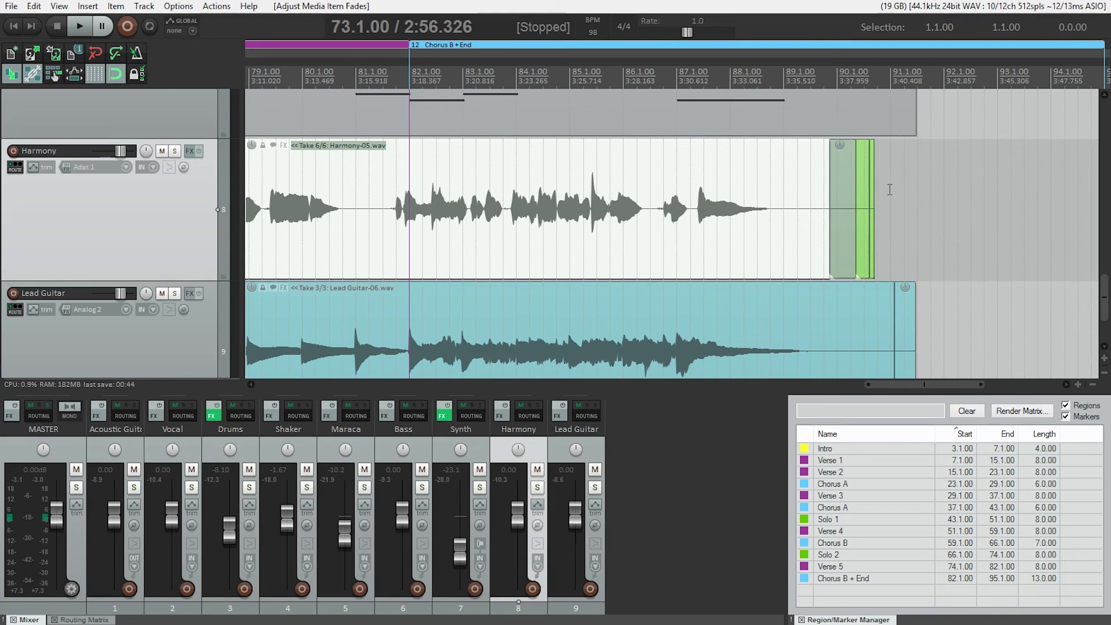
drag(890, 189, 871, 210)
drag(838, 244, 838, 244)
click(851, 193)
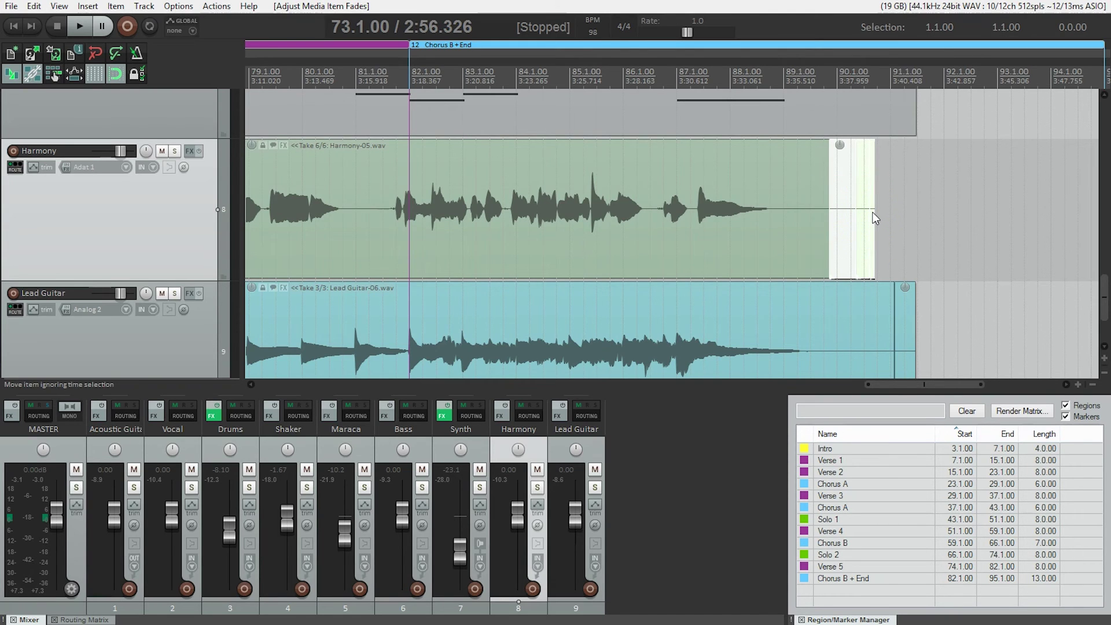
key(Delete)
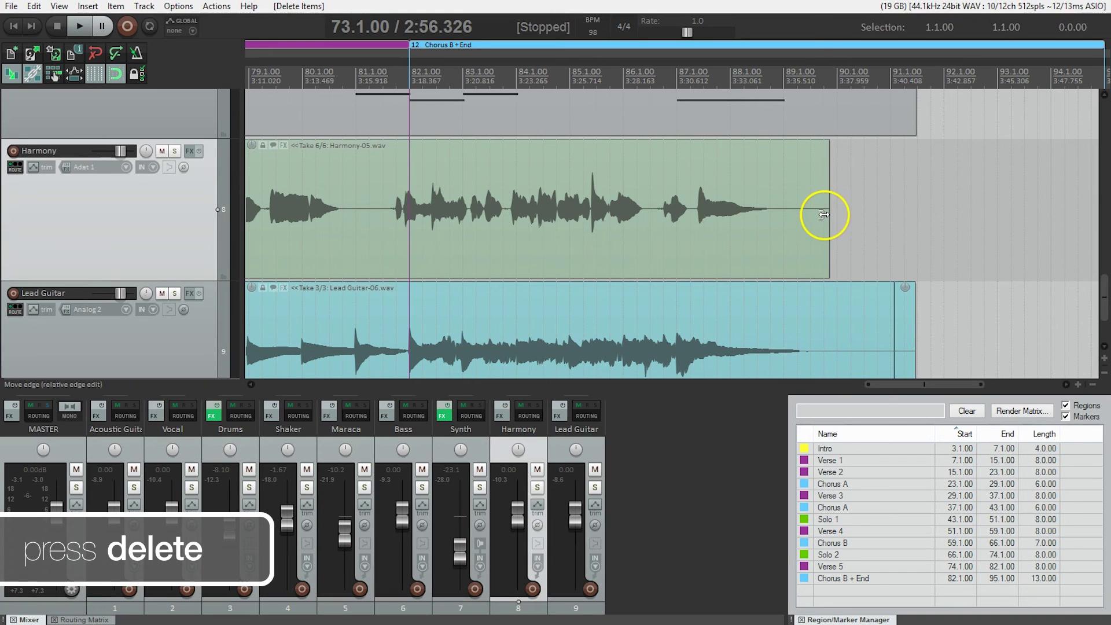
Trim the end of the Harmony item to just before 89.1.00 and add a short fade-out from about 88.3.00.
drag(824, 213, 774, 228)
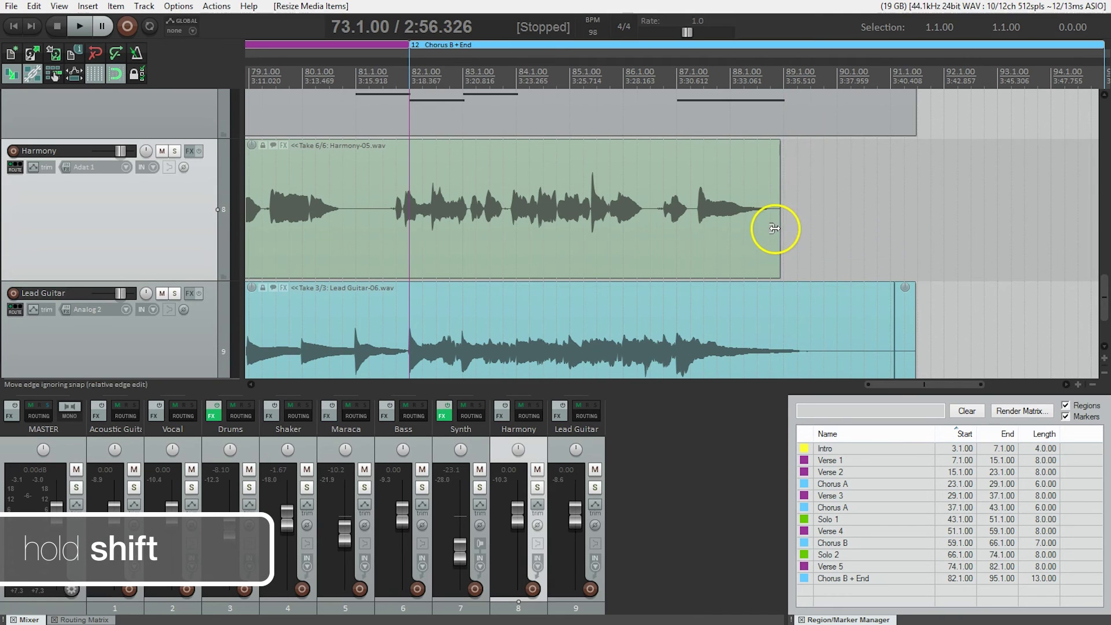
drag(775, 144, 755, 147)
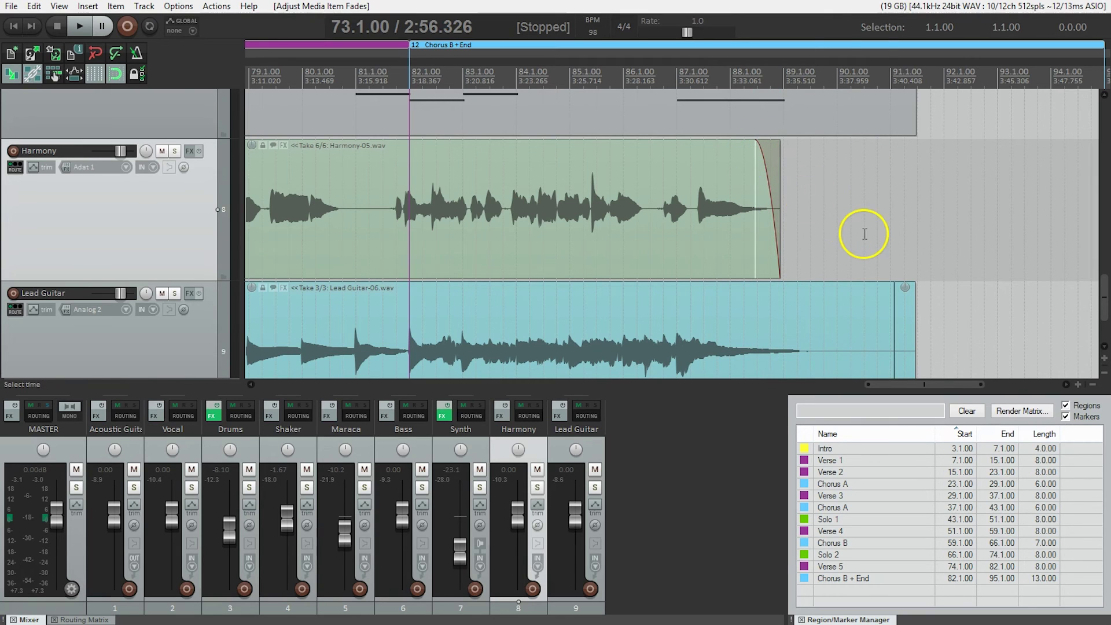
Trim the start of the Solo 1 Lead Guitar item to just before 43.1.00 and add a very short fade-in.
scroll(875, 214, down, 4)
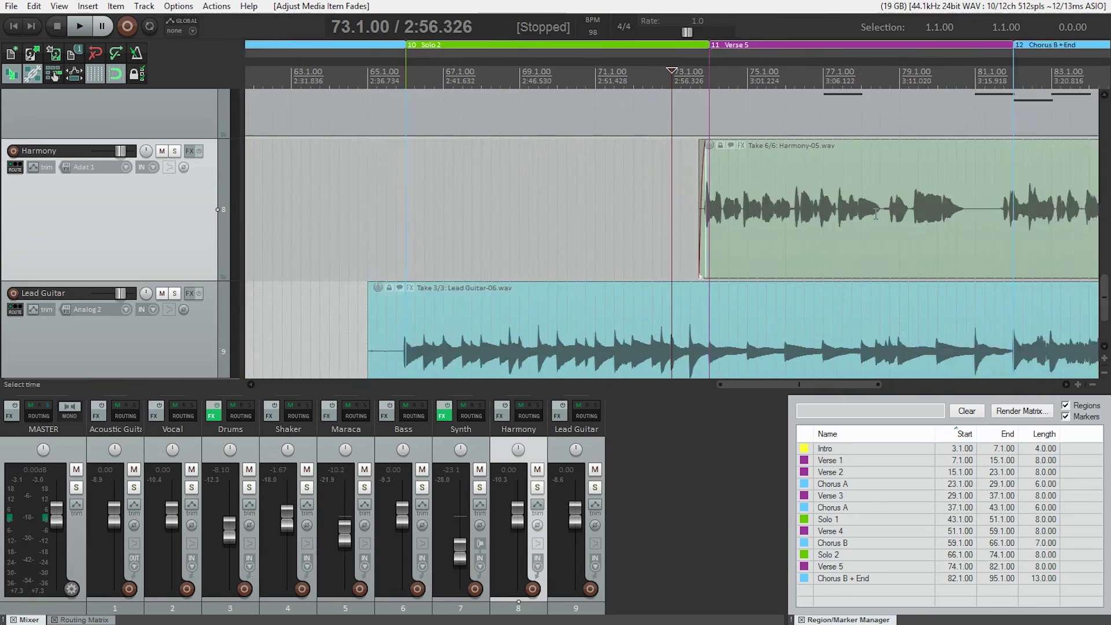
scroll(875, 214, down, 2)
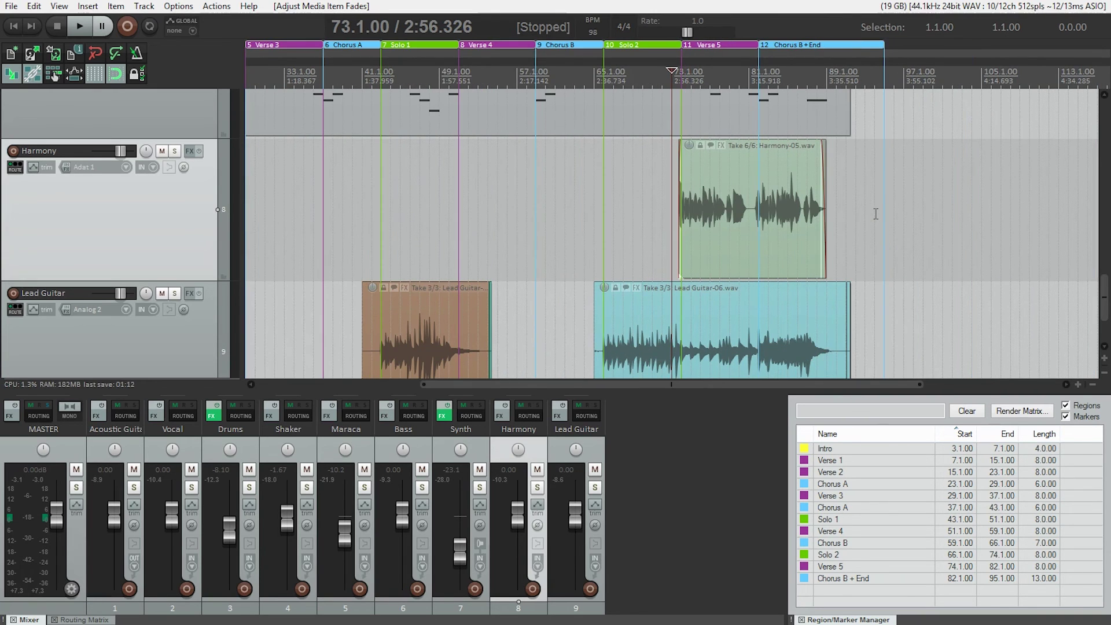
scroll(18, 232, down, 2)
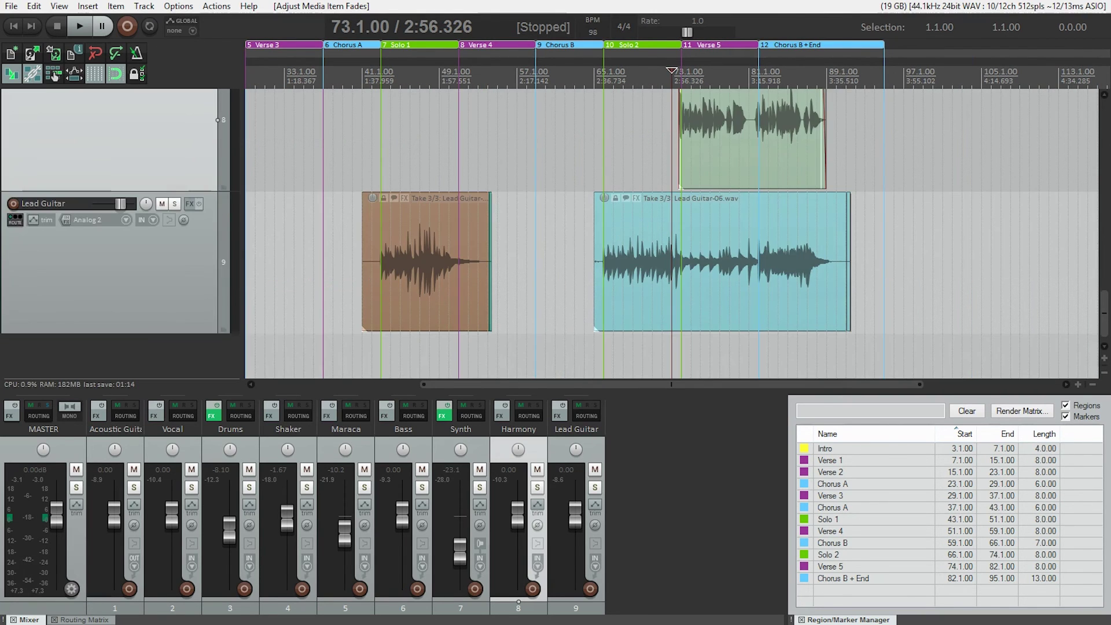
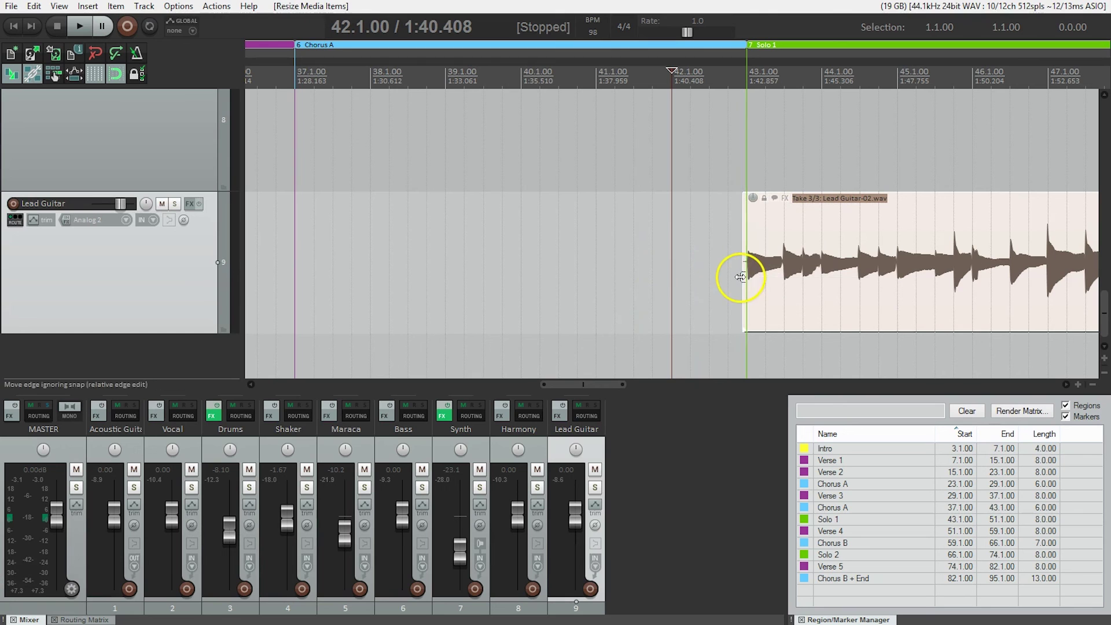
drag(745, 199, 749, 200)
Delete the two small leftover pieces after the Solo 1 Lead Guitar item, near 54.2.00.
scroll(852, 218, down, 1)
scroll(852, 217, down, 2)
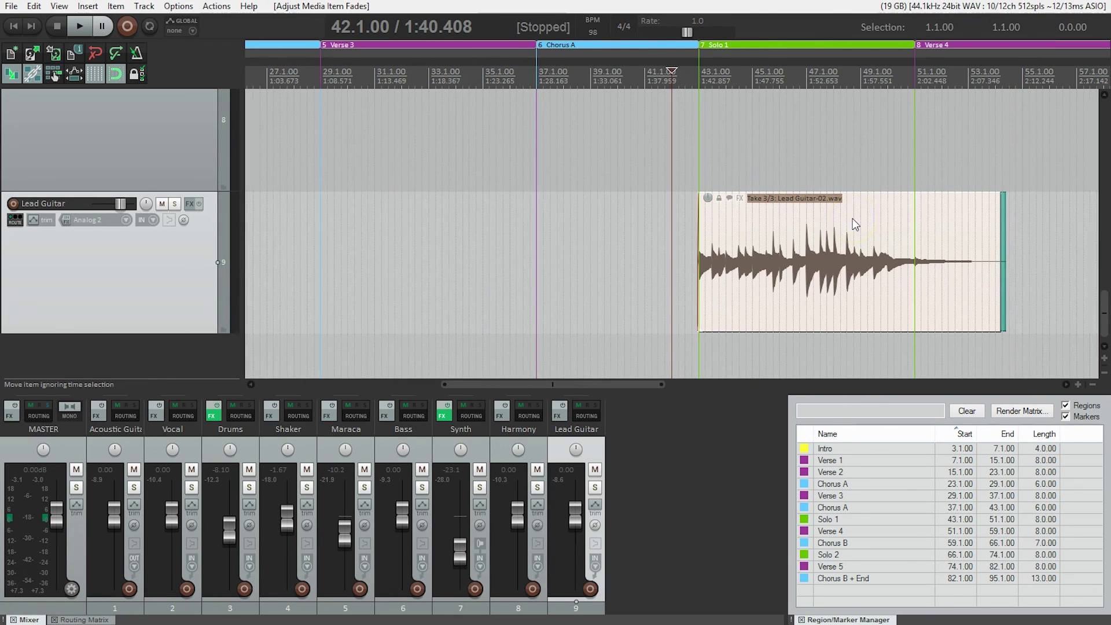
click(1002, 231)
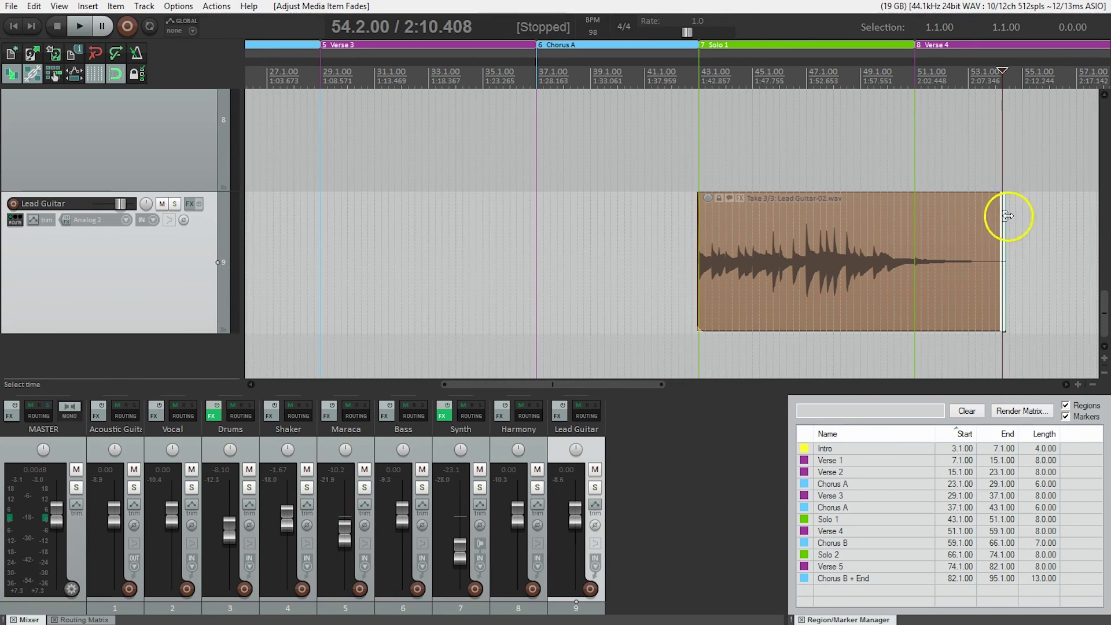
key(Delete)
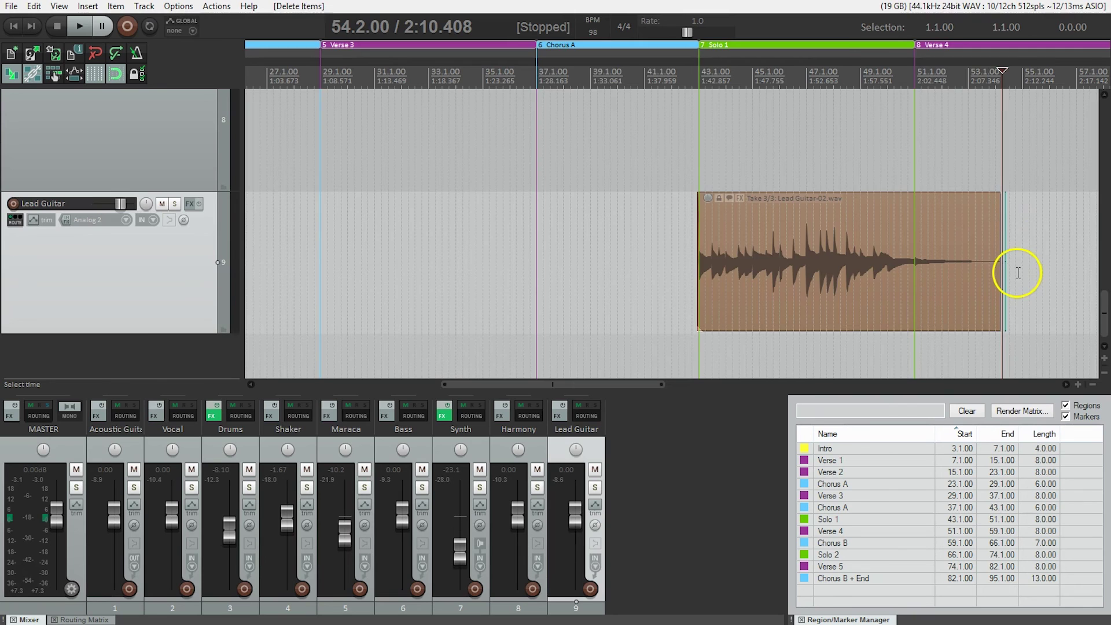
scroll(1015, 272, up, 2)
scroll(674, 250, up, 5)
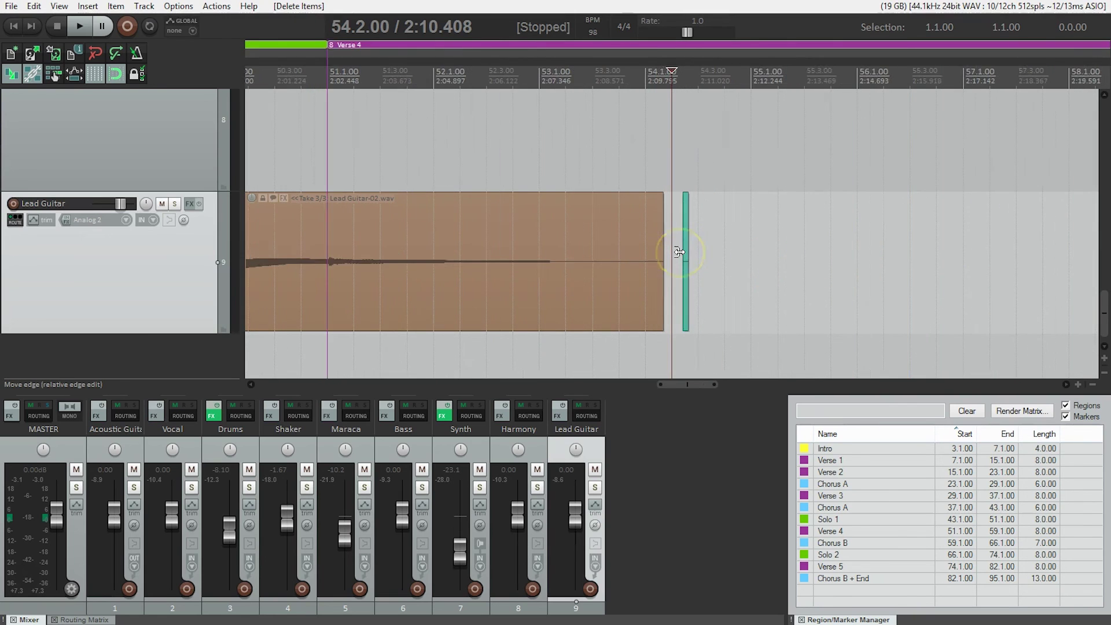
scroll(756, 280, up, 1)
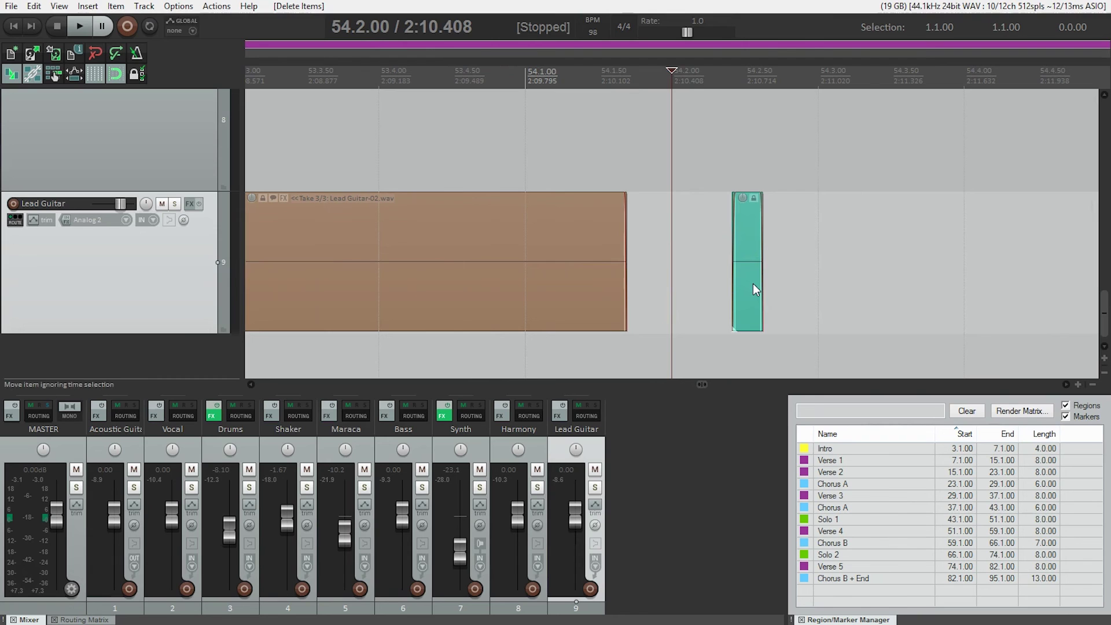
click(752, 283)
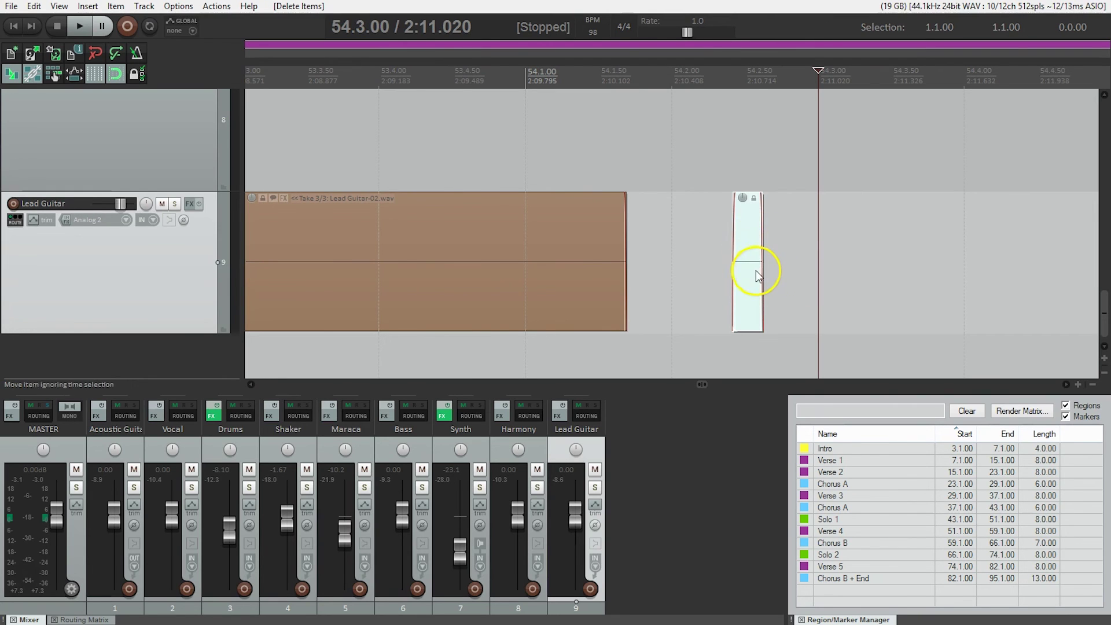
key(Delete)
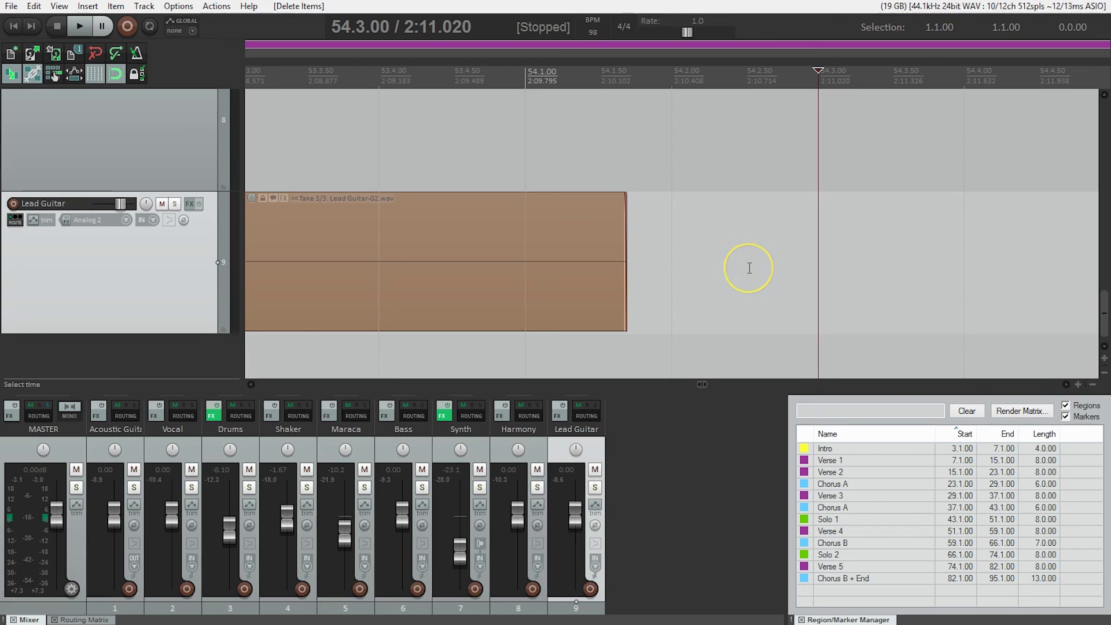
Add a long fade-out to the Solo 1 Lead Guitar item from about 50.1.00 to its end.
scroll(749, 268, down, 5)
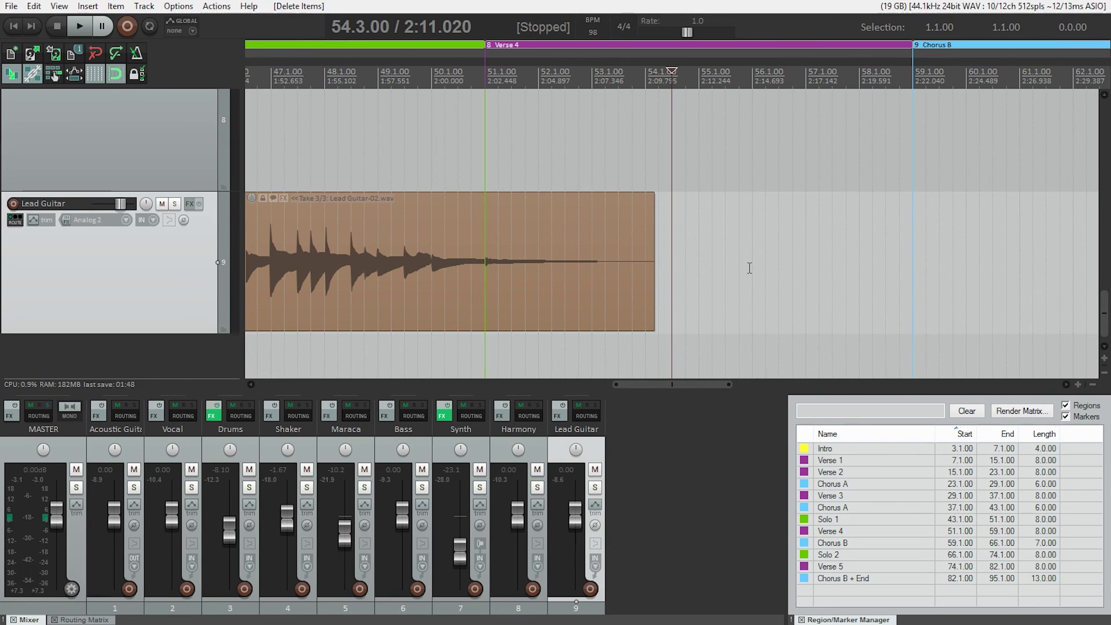
drag(642, 197, 439, 209)
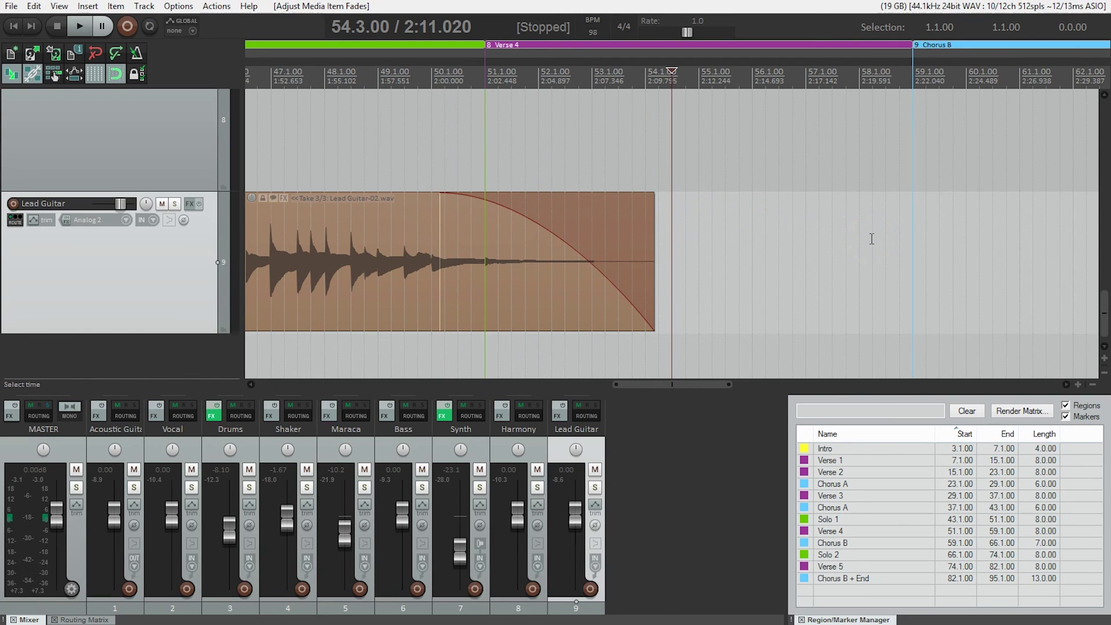
Trim the start of the Solo 2 Lead Guitar item to just before 66.1.00 and add a short fade-in.
scroll(871, 239, right, 5)
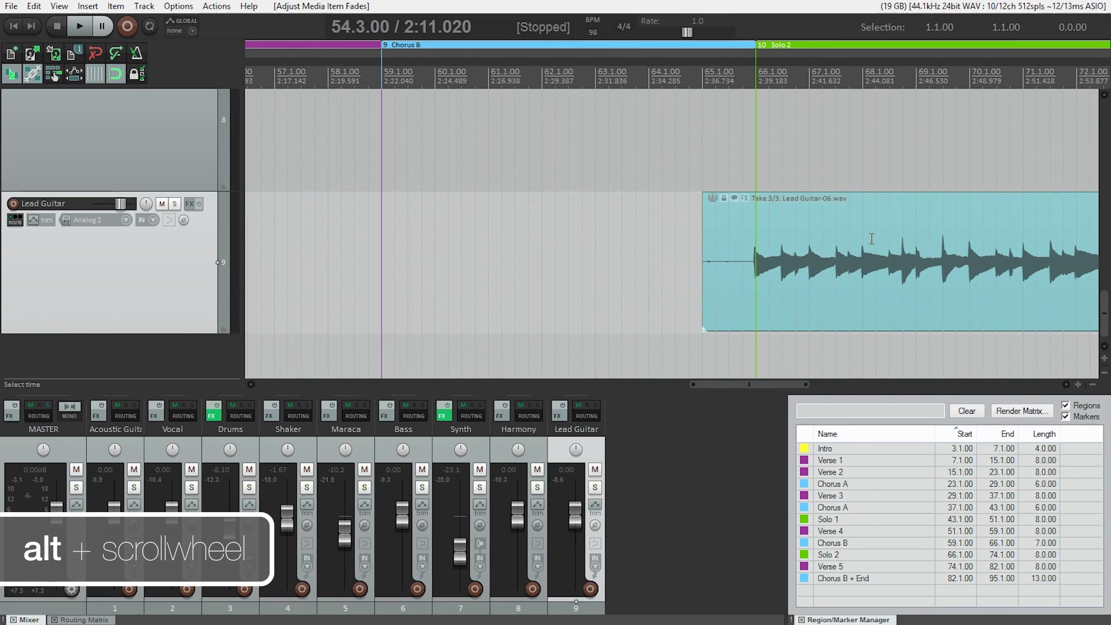
scroll(835, 242, right, 2)
drag(488, 268, 536, 291)
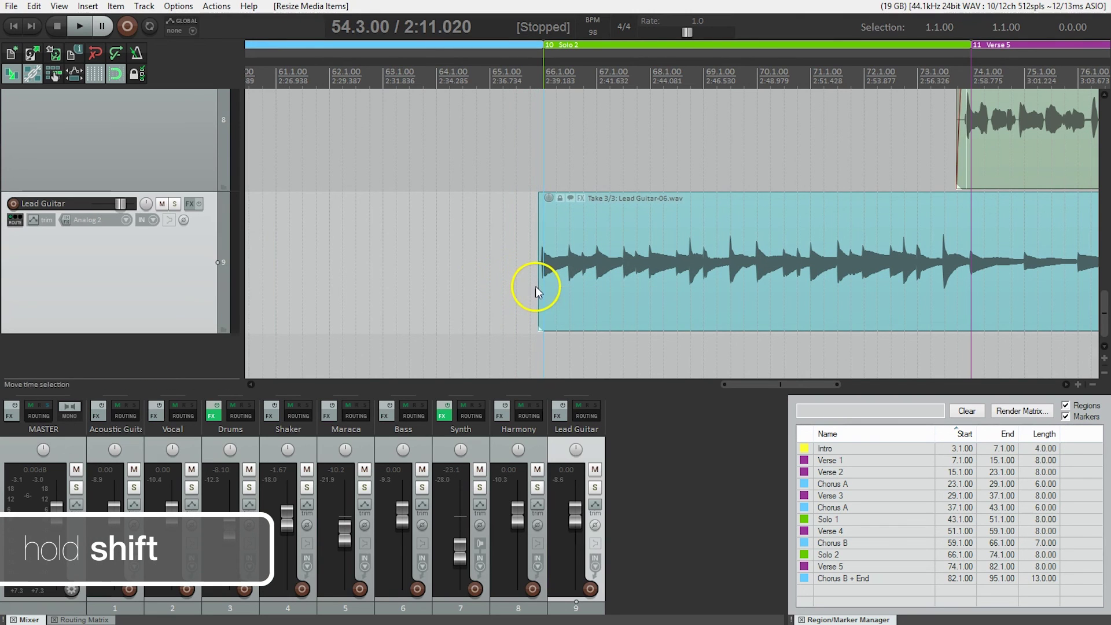
drag(540, 193, 638, 225)
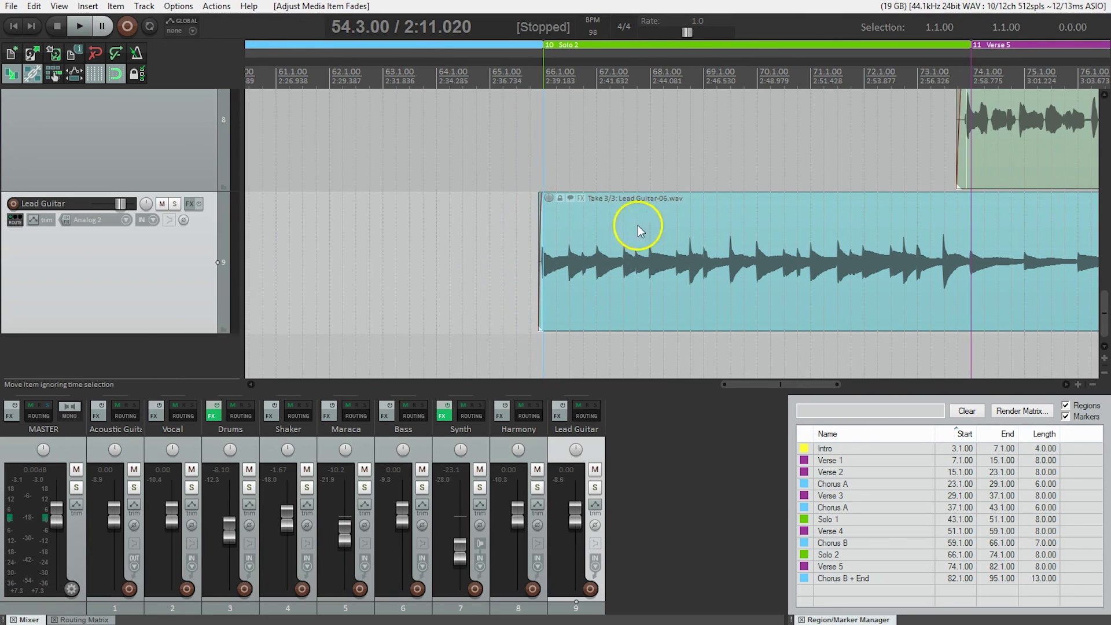
Delete the leftover piece after the last Lead Guitar item, near 91.2.00.
scroll(744, 263, right, 15)
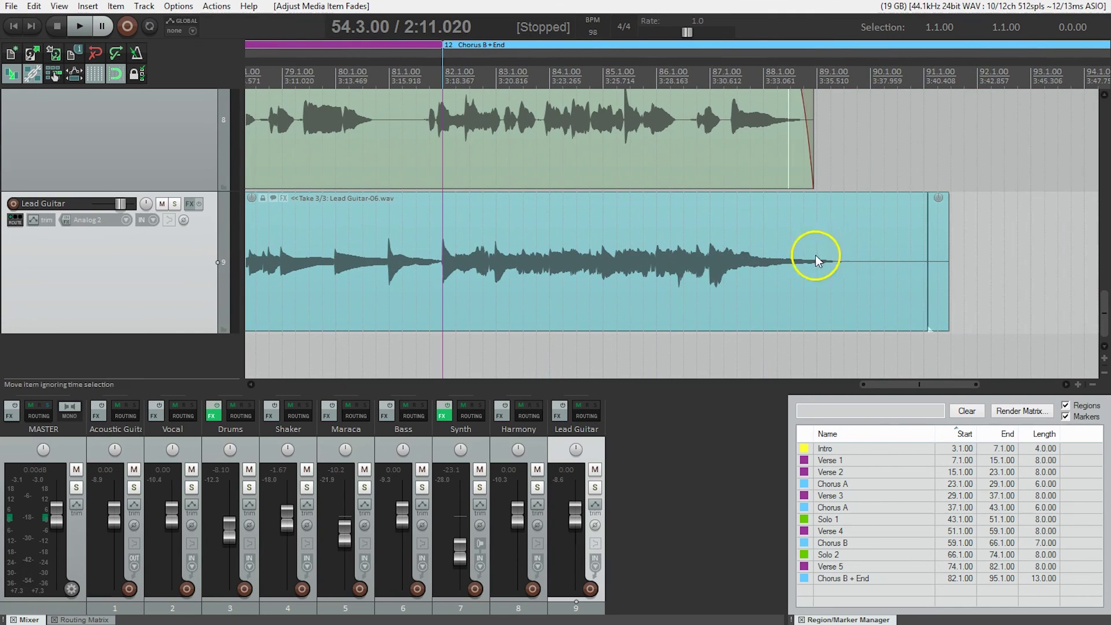
click(933, 265)
key(Delete)
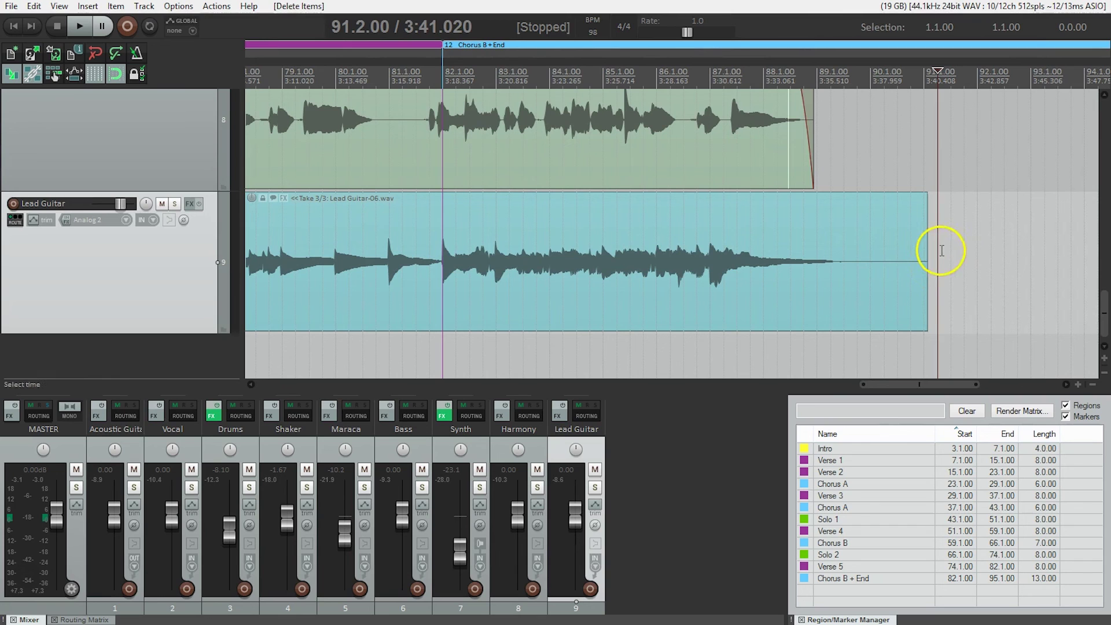
Trim the end of the last Lead Guitar item to about 89.3.00 and add a long fade-out from about 87.2.00.
click(922, 267)
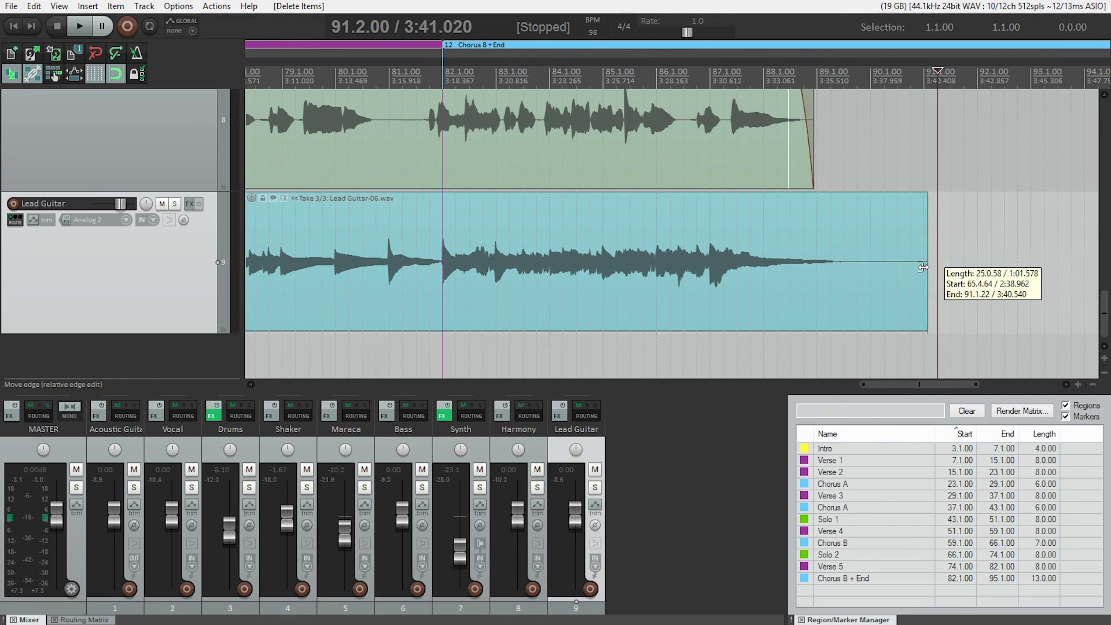
drag(922, 267, 841, 267)
drag(841, 198, 727, 203)
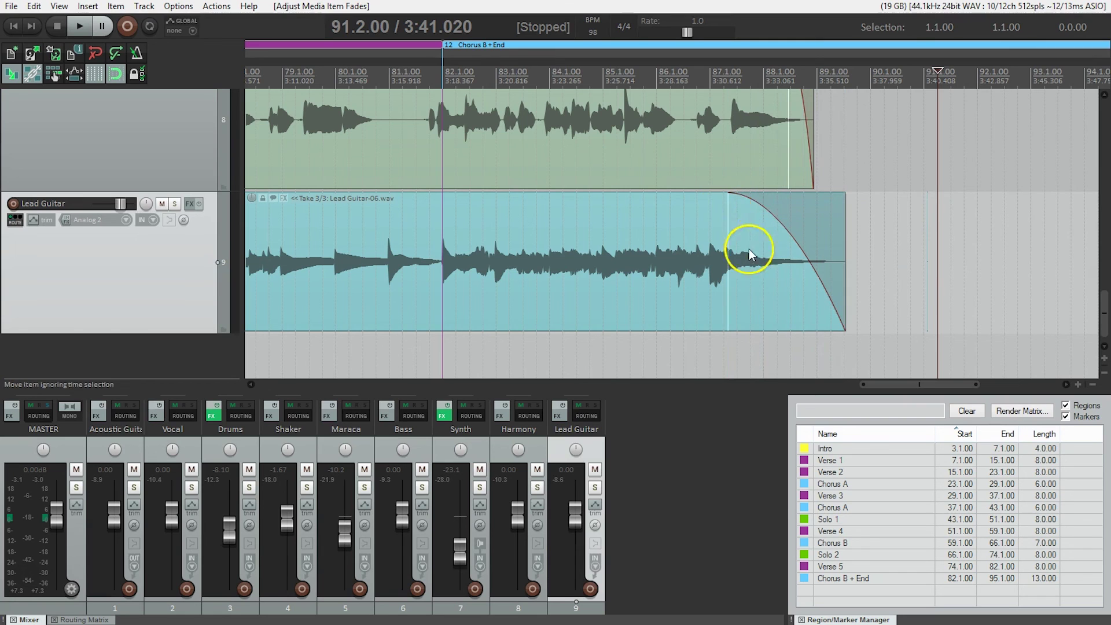
Audition the last Lead Guitar item's fade-out from 87.2.00 with the track soloed, and unsolo the track.
click(174, 203)
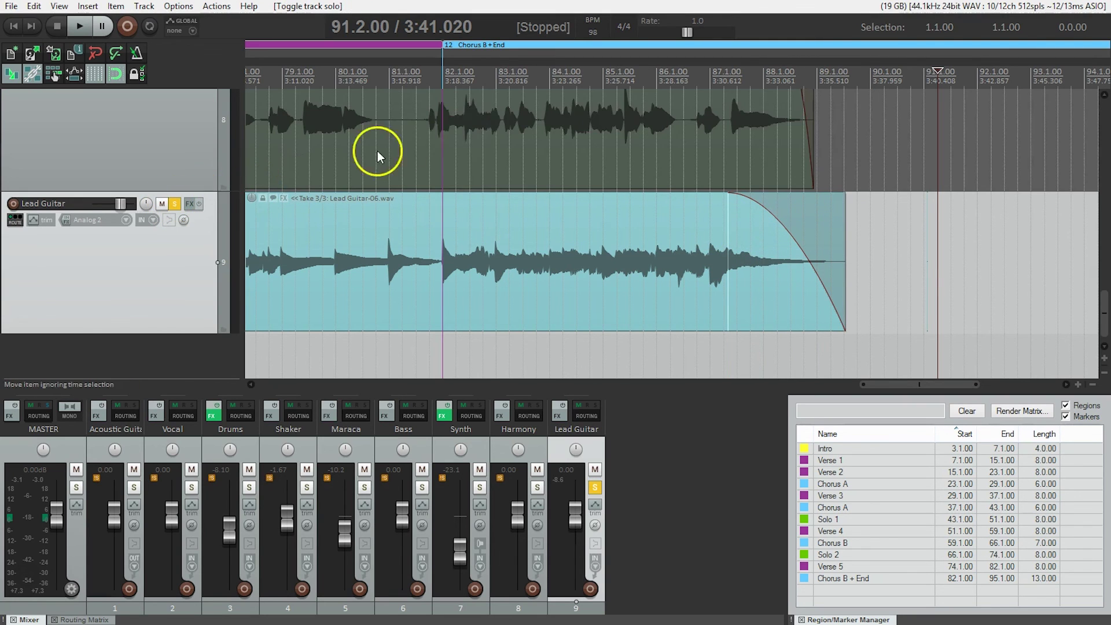
click(725, 74)
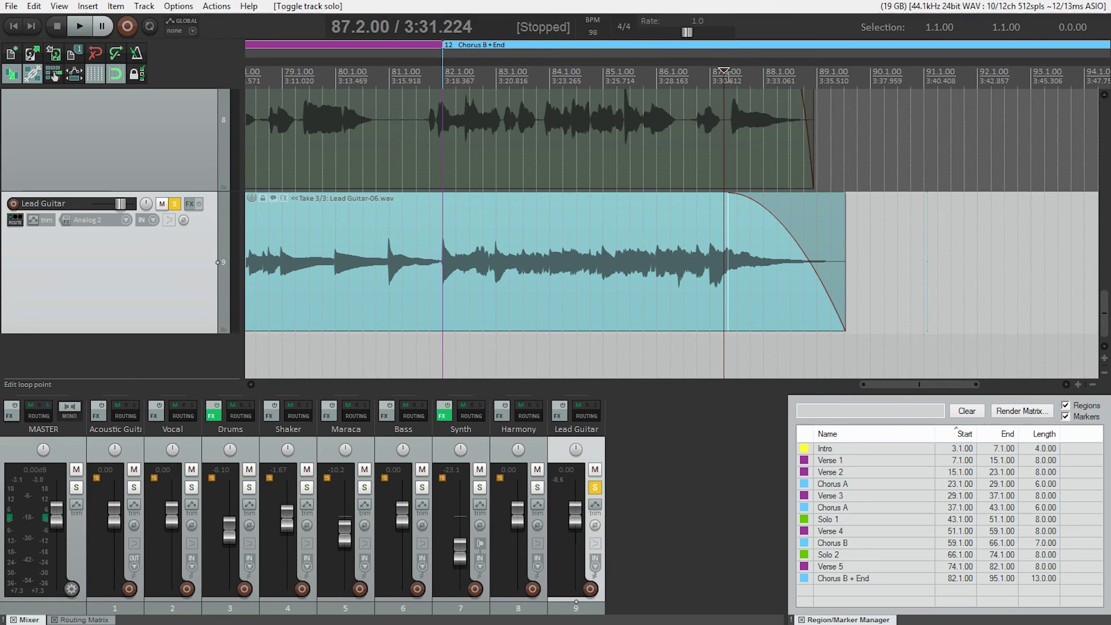
key(space)
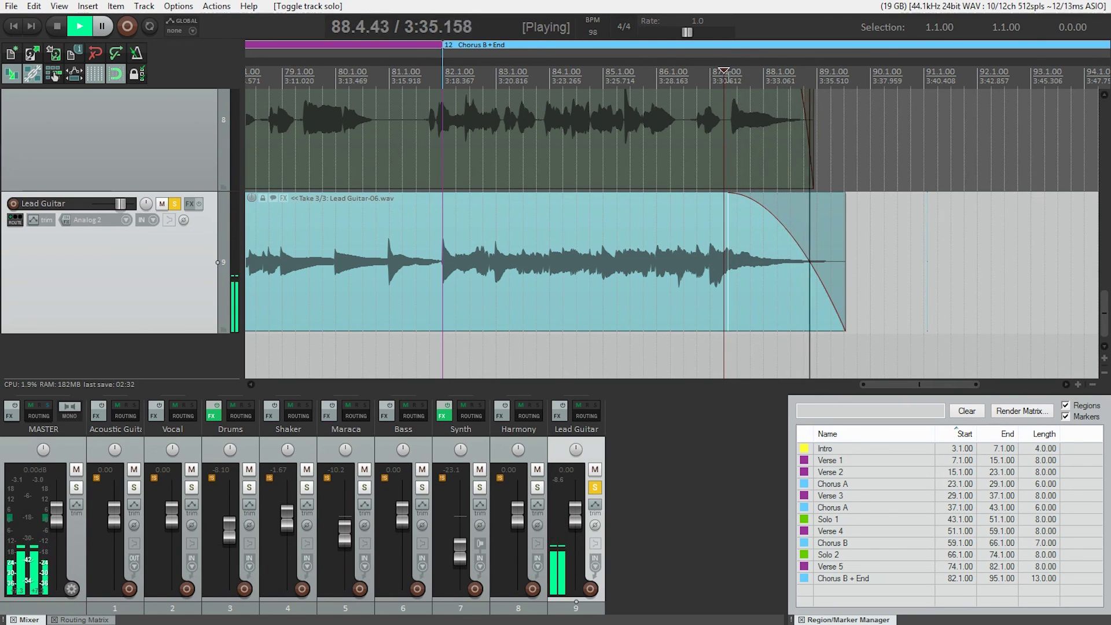
key(space)
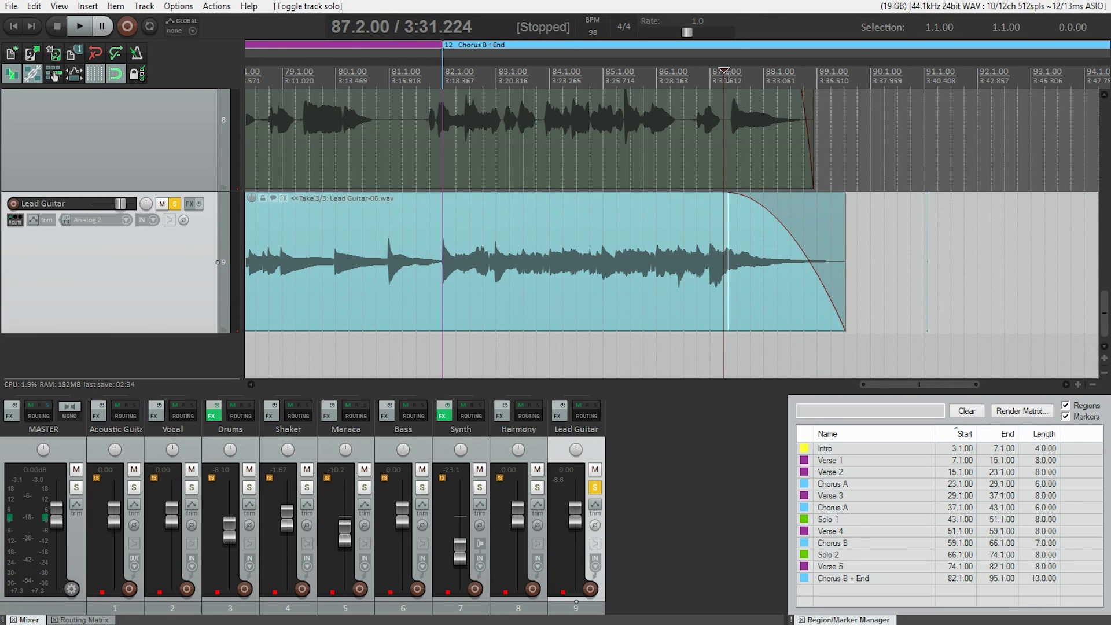
click(176, 206)
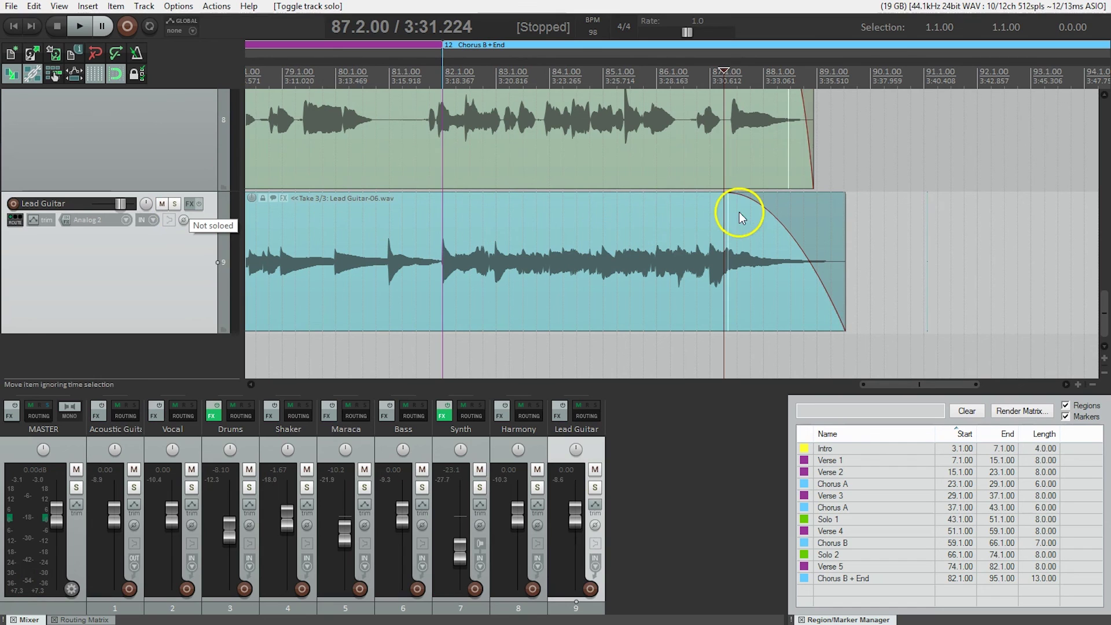
scroll(817, 224, down, 5)
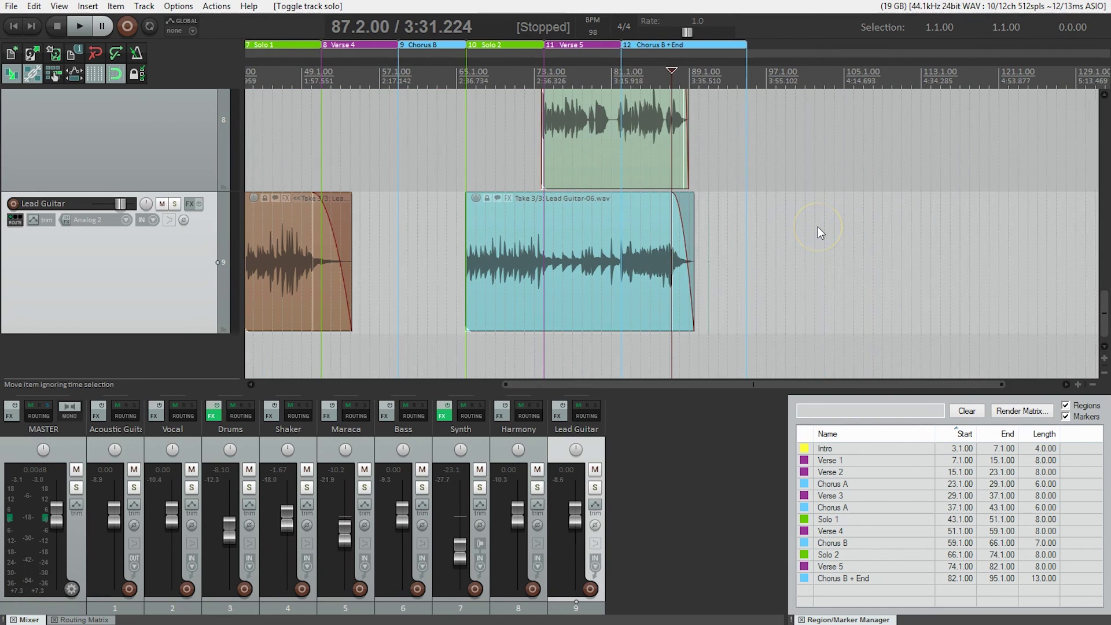